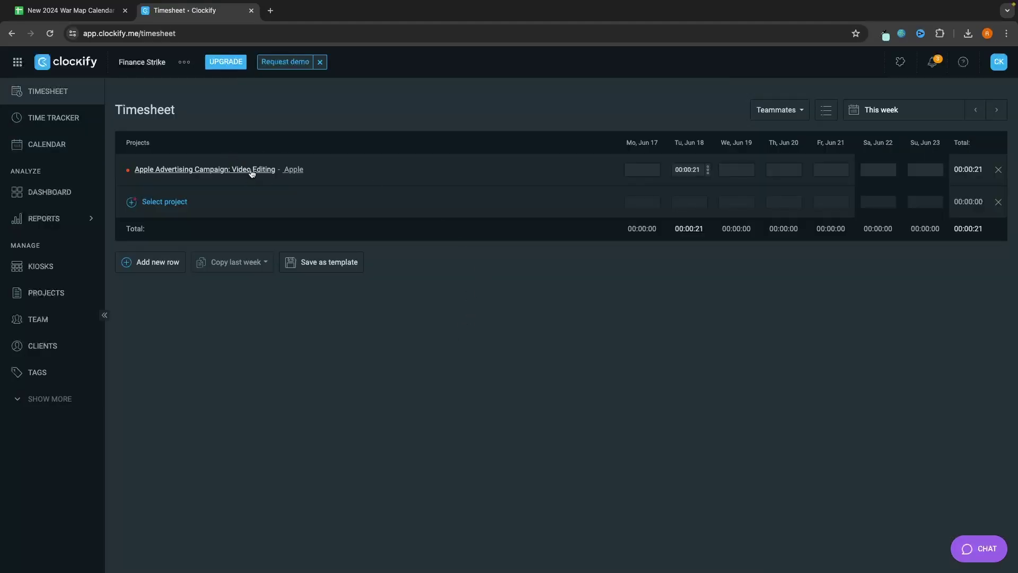
# Step: Look over the Team page, then review the Dashboard's Top project and Top client summary
pyautogui.click(85, 319)
pyautogui.hotkey('alt', 'Left')
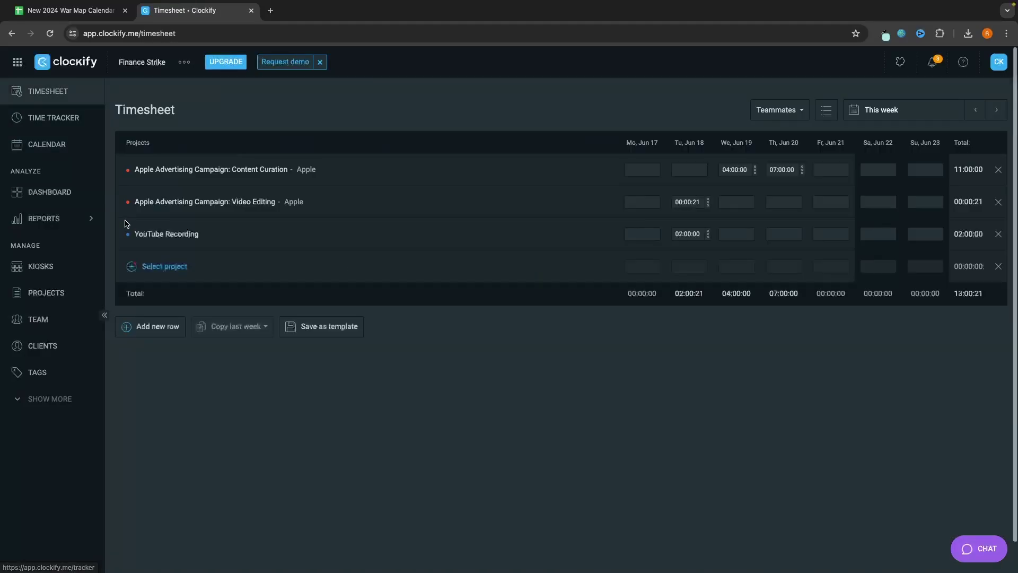
pyautogui.click(74, 192)
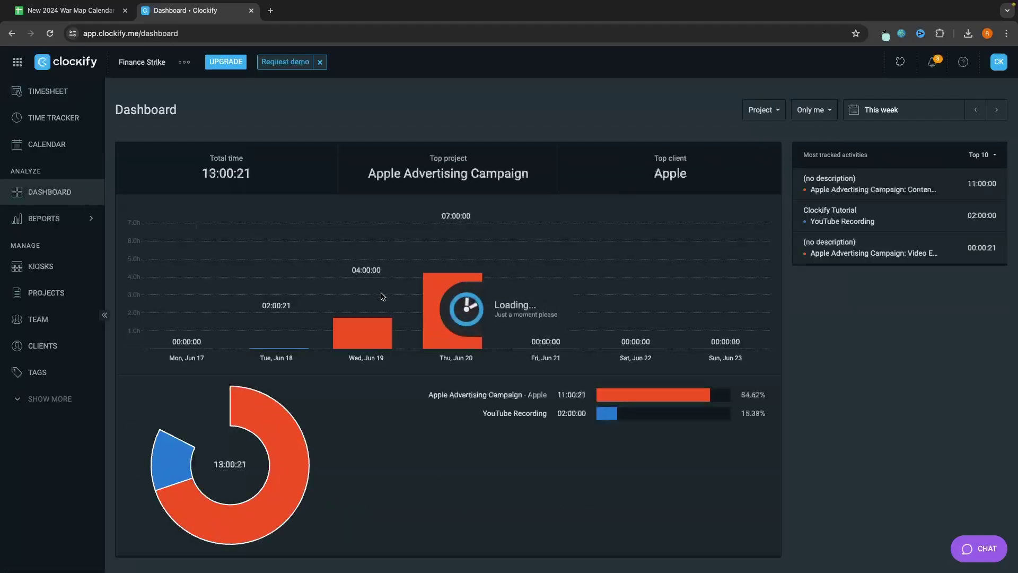
pyautogui.scroll(-1, 446, 313)
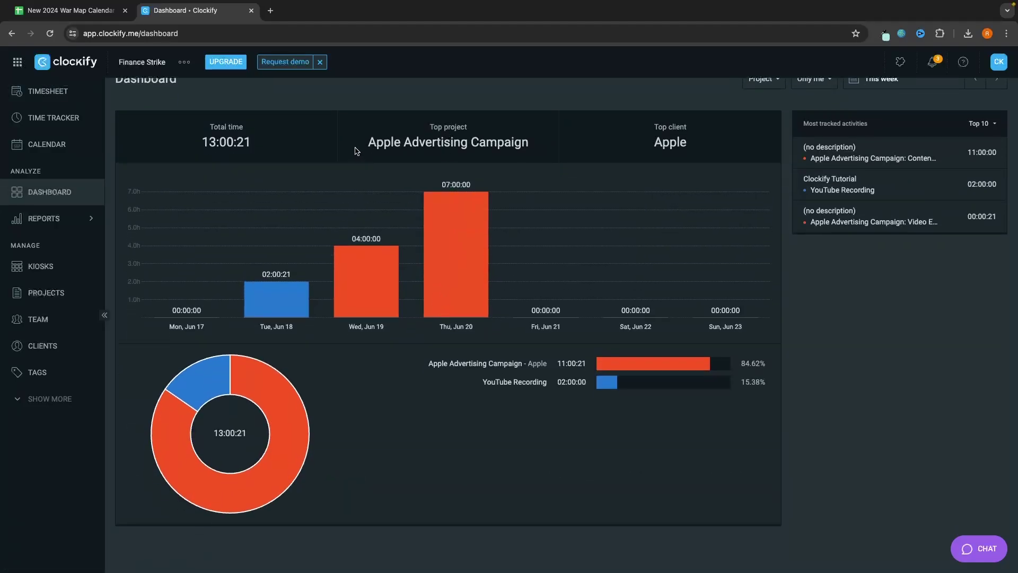
pyautogui.moveTo(357, 152); pyautogui.dragTo(604, 150)
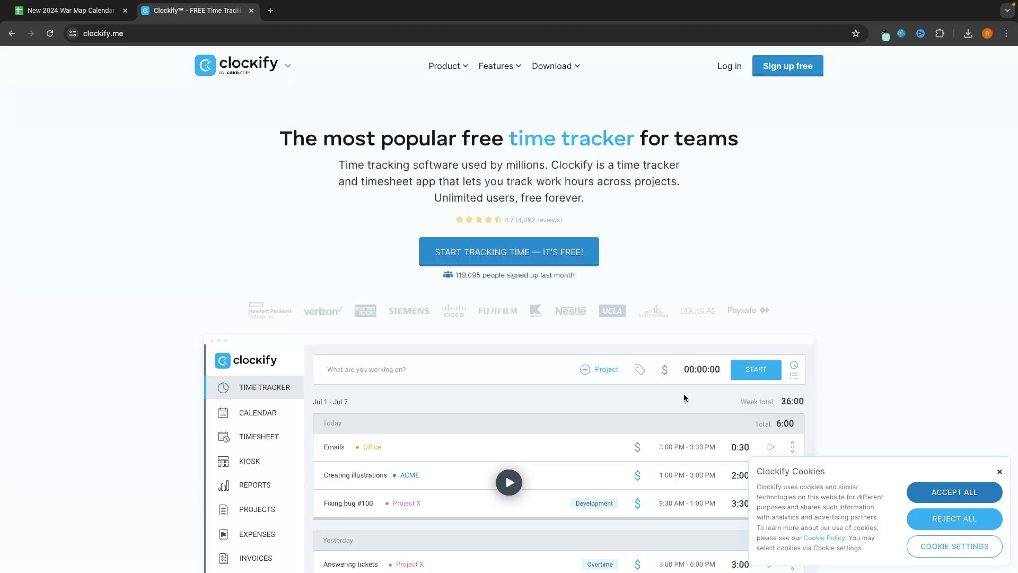
# Step: Accept all cookies on clockify.me and go to the Plans & Pricing page from the footer
pyautogui.click(923, 491)
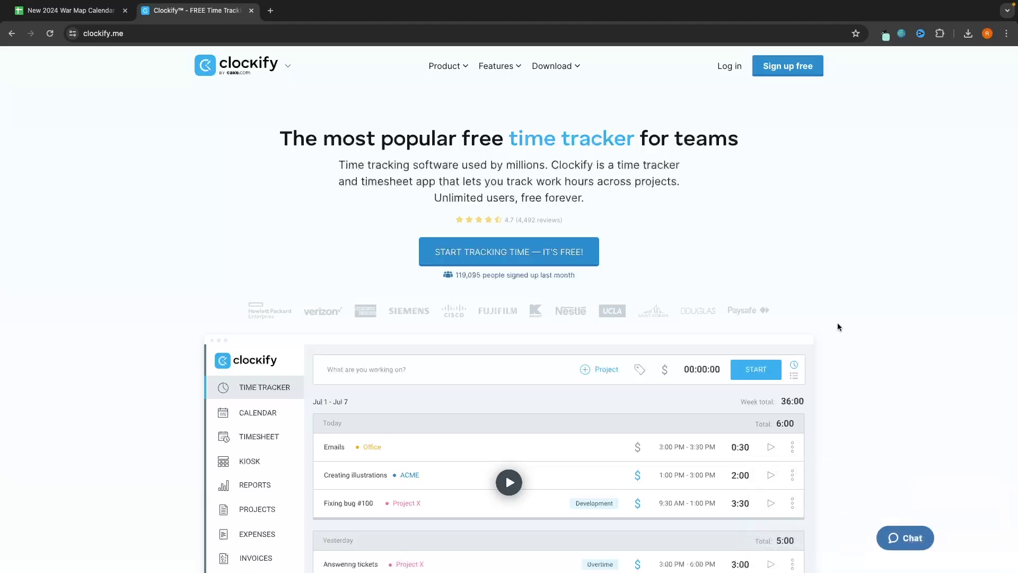
pyautogui.scroll(-20, 616, 237)
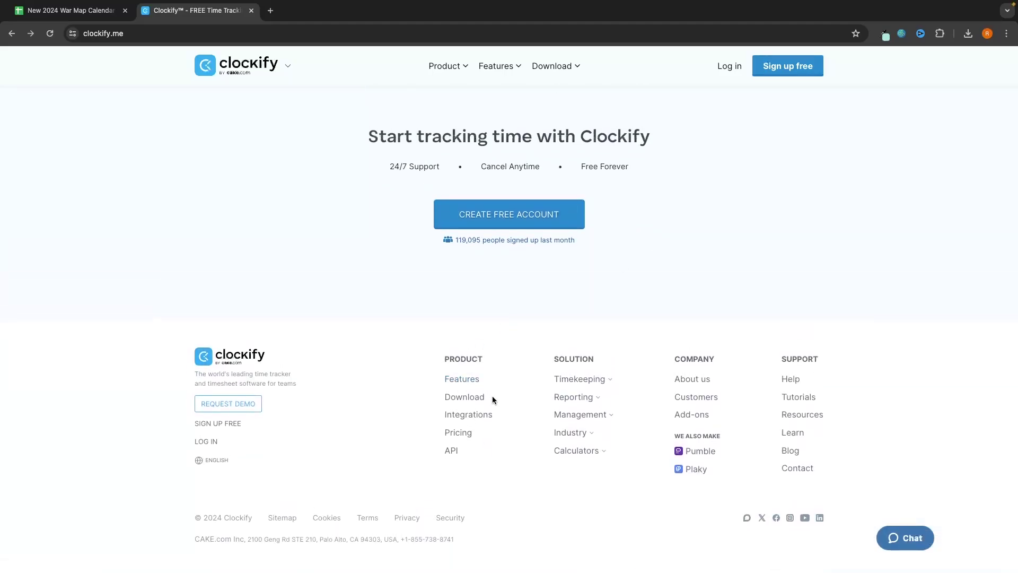
pyautogui.click(467, 422)
pyautogui.scroll(-2, 517, 381)
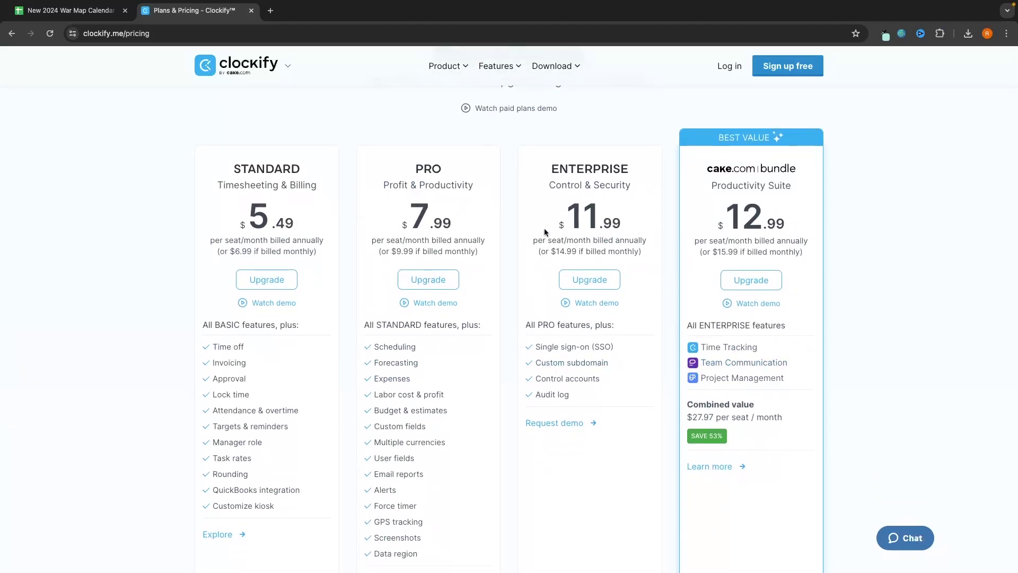
pyautogui.scroll(1, 581, 312)
pyautogui.scroll(1, 542, 326)
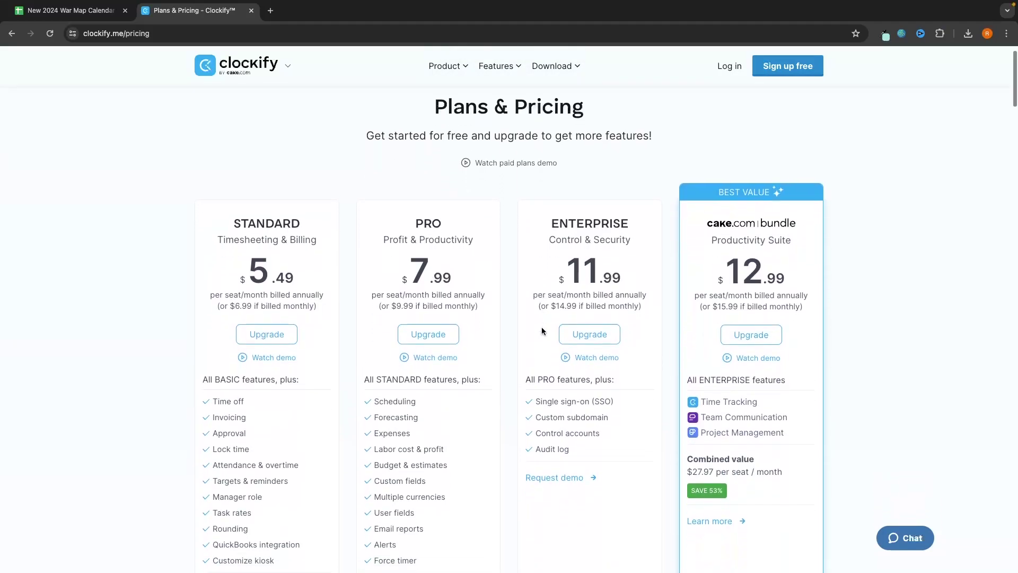
pyautogui.scroll(-10, 542, 327)
pyautogui.scroll(-2, 542, 329)
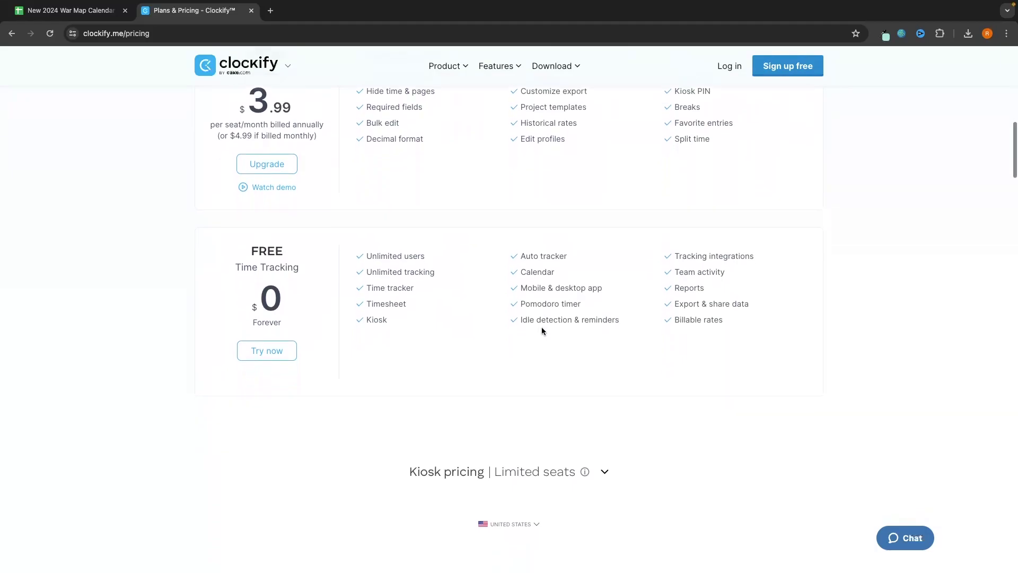
pyautogui.scroll(1, 541, 329)
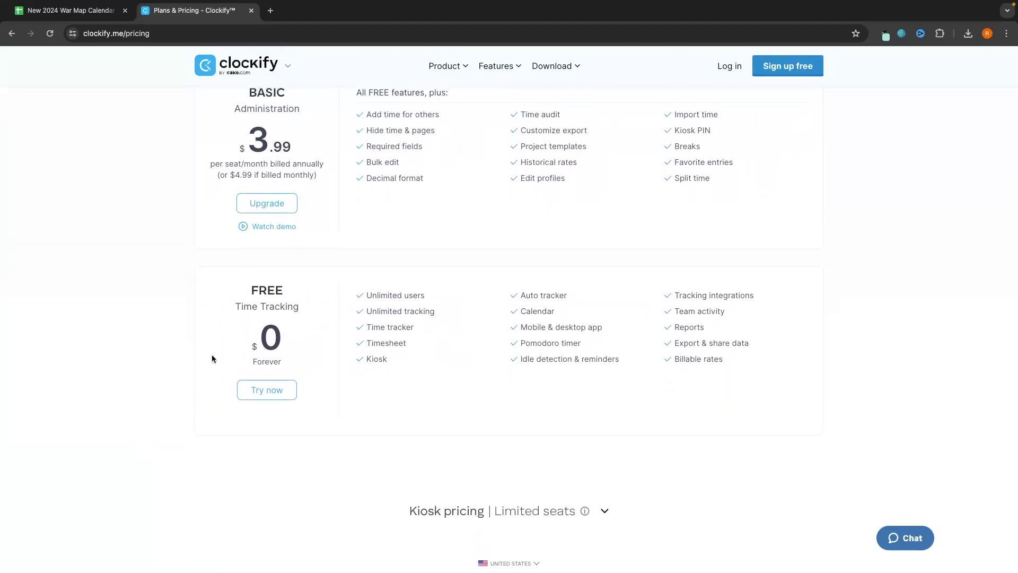
# Step: Highlight the FREE plan's Unlimited users, Unlimited tracking, Time tracker and Calendar features
pyautogui.moveTo(364, 295); pyautogui.dragTo(477, 294)
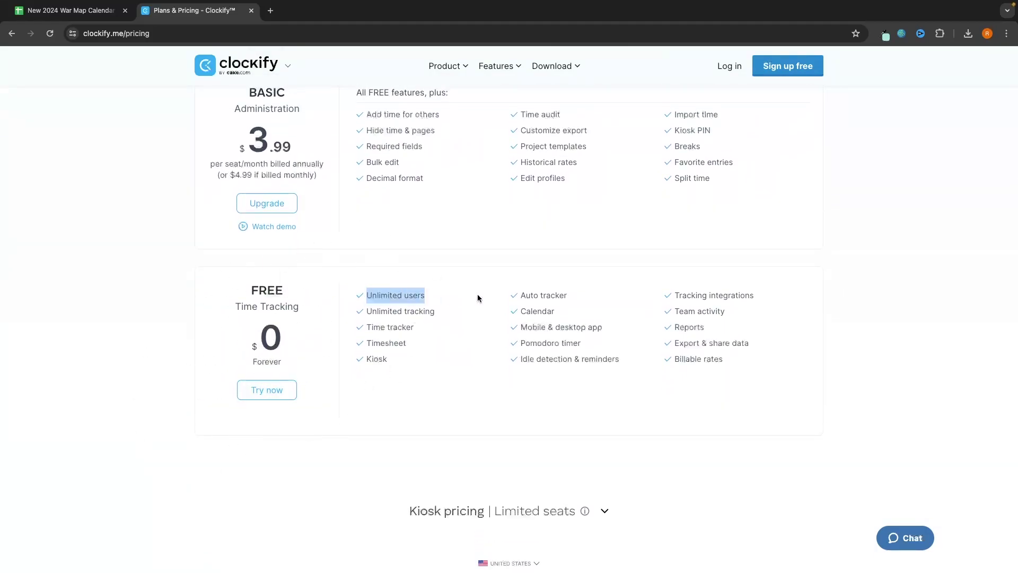
pyautogui.click(408, 330)
pyautogui.moveTo(369, 313); pyautogui.dragTo(470, 320)
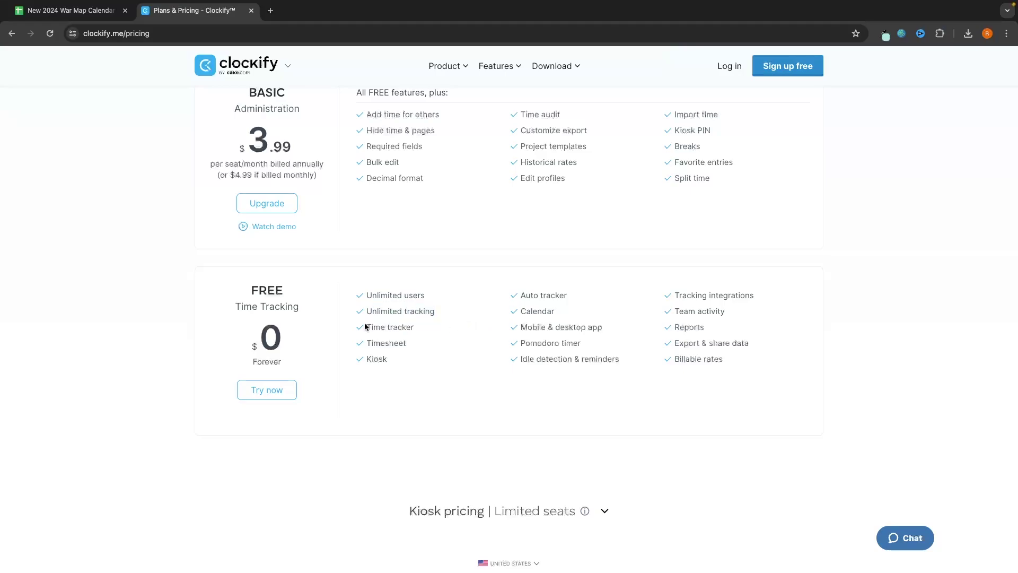
pyautogui.moveTo(365, 324); pyautogui.dragTo(504, 332)
pyautogui.click(387, 362)
pyautogui.moveTo(522, 312); pyautogui.dragTo(581, 312)
pyautogui.click(581, 311)
# Step: Highlight the FREE plan's Pomodoro timer, Idle detection & reminders and Reports features
pyautogui.moveTo(519, 344); pyautogui.dragTo(587, 346)
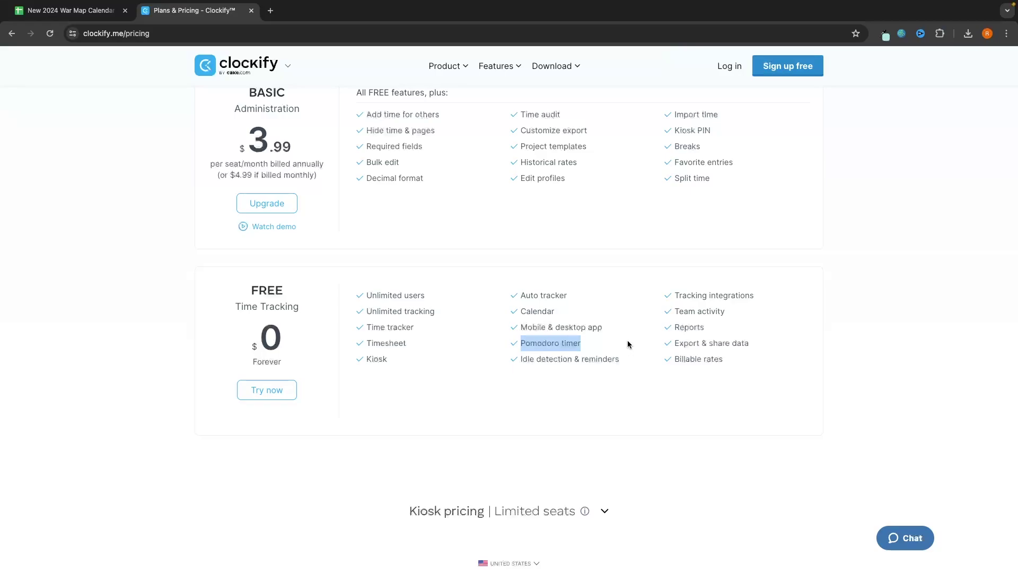
pyautogui.click(563, 359)
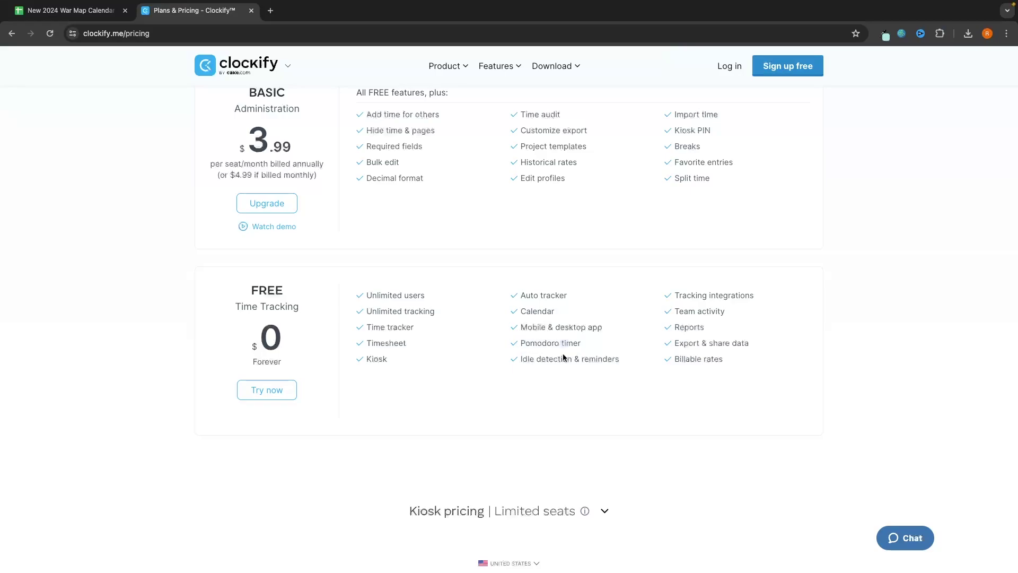
pyautogui.moveTo(620, 359); pyautogui.dragTo(612, 367)
pyautogui.moveTo(518, 359); pyautogui.dragTo(597, 360)
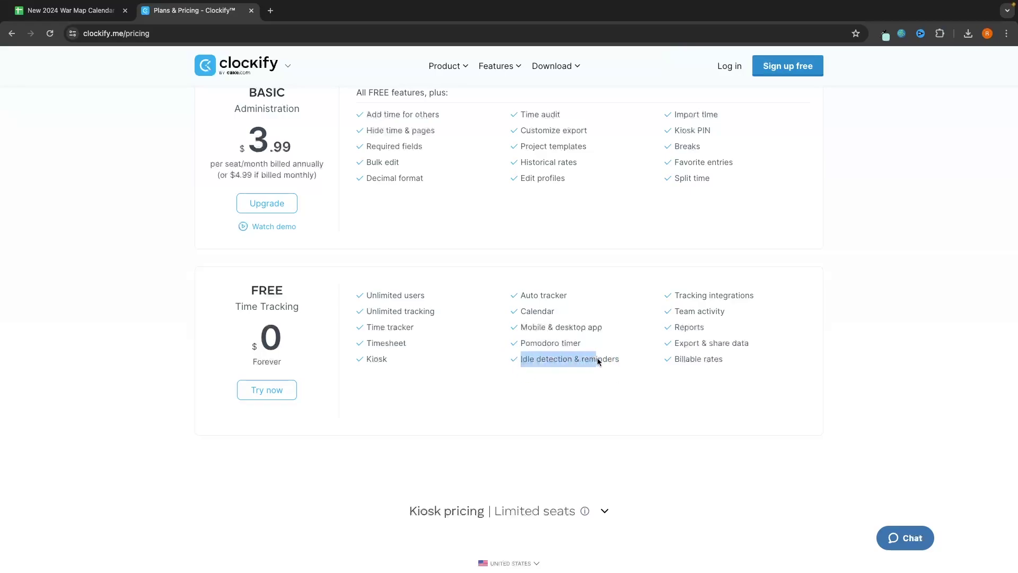
pyautogui.click(556, 361)
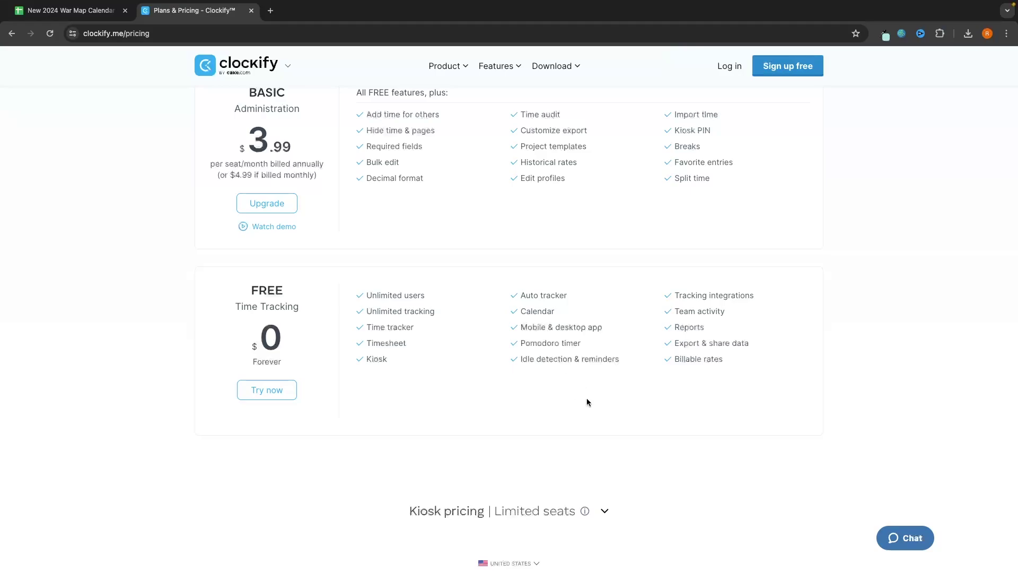
pyautogui.doubleClick(680, 327)
pyautogui.moveTo(696, 302); pyautogui.dragTo(705, 312)
pyautogui.click(704, 293)
pyautogui.scroll(1, 730, 350)
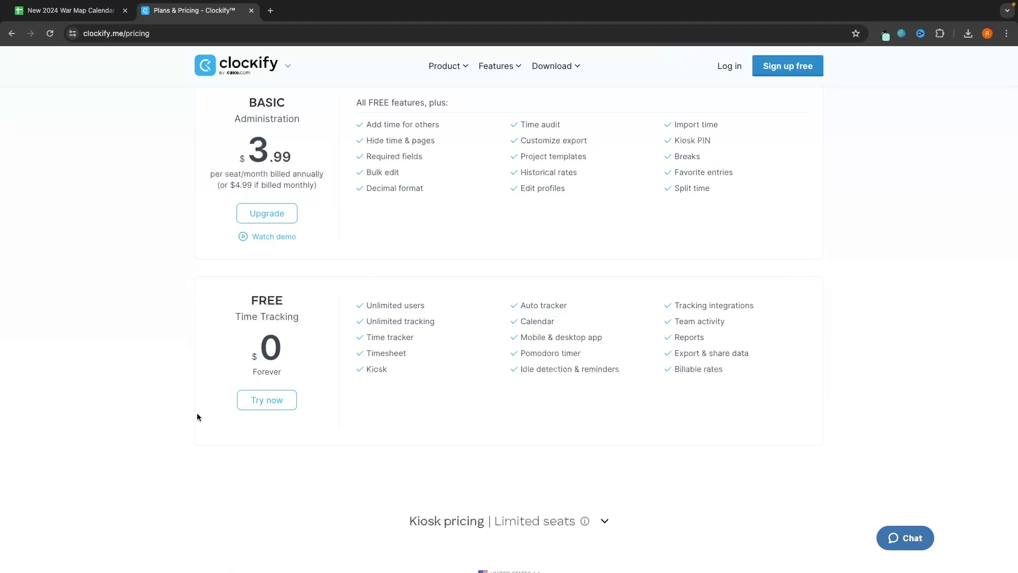
pyautogui.scroll(5, 493, 340)
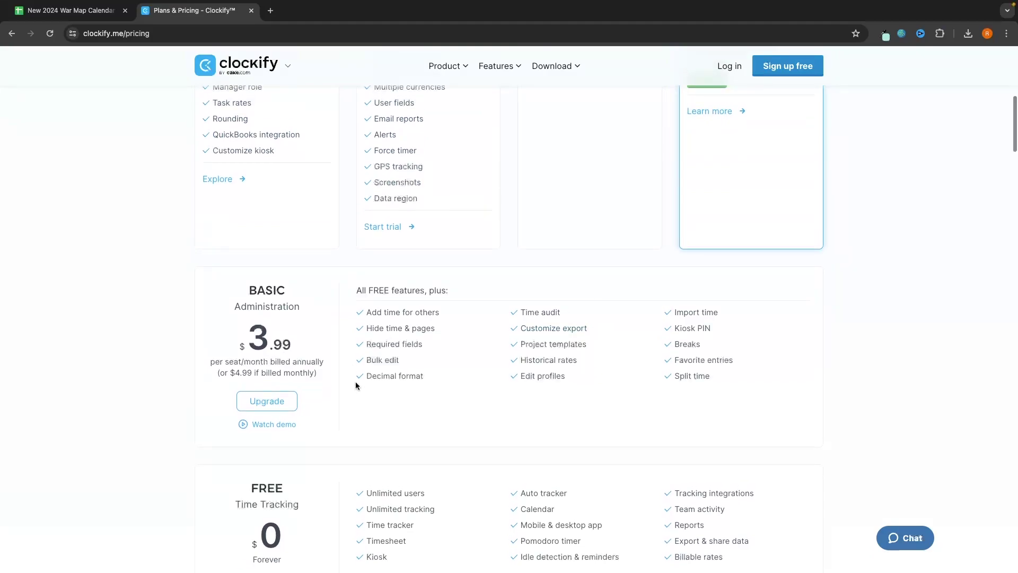
pyautogui.scroll(3, 453, 386)
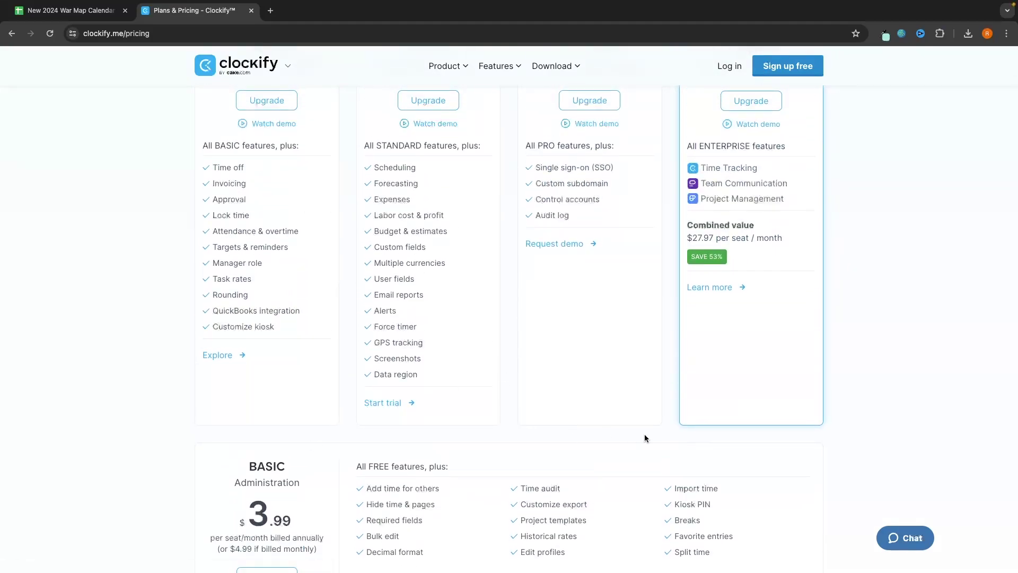
pyautogui.scroll(1, 645, 434)
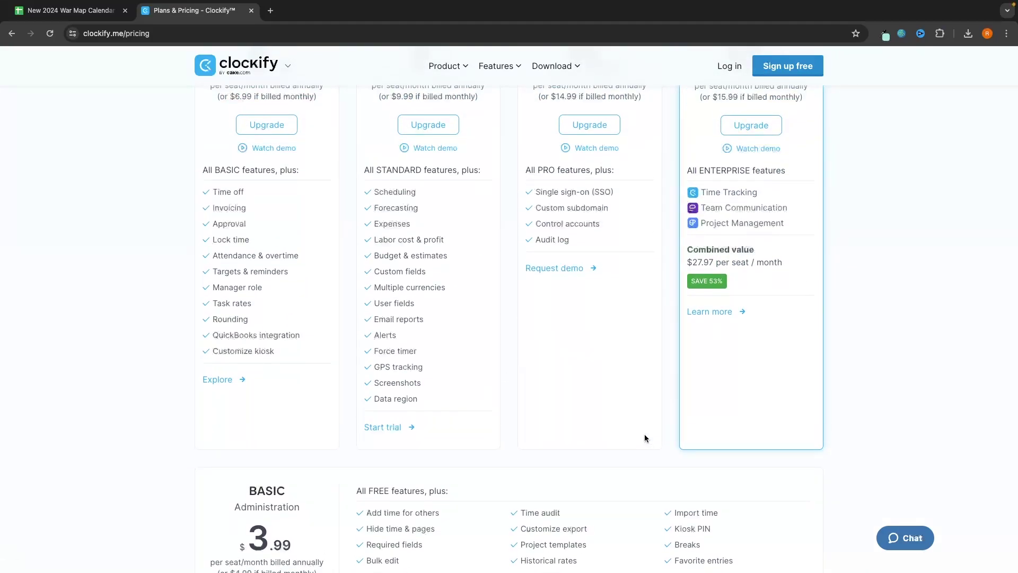
pyautogui.scroll(1, 656, 459)
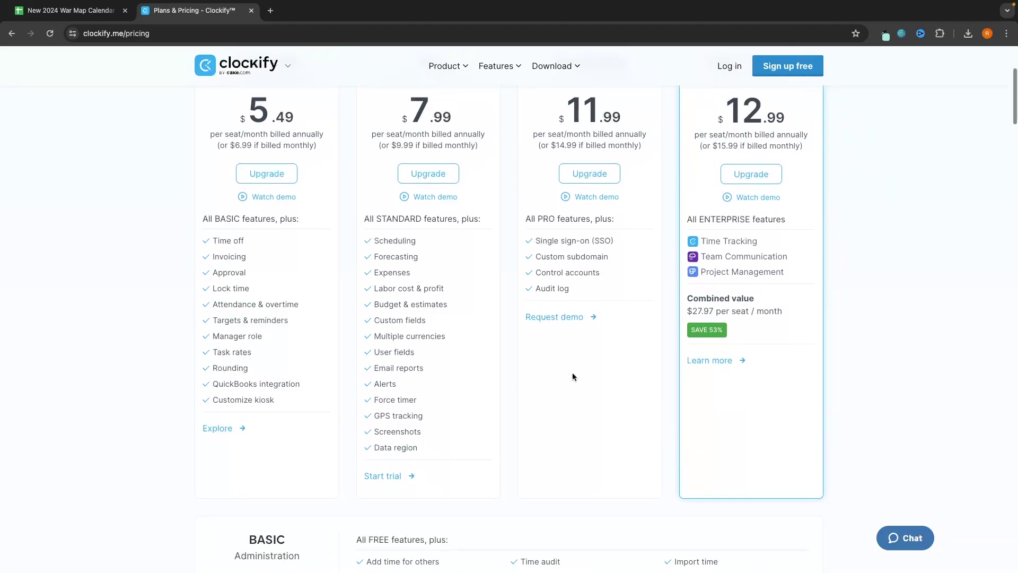
pyautogui.scroll(1, 572, 377)
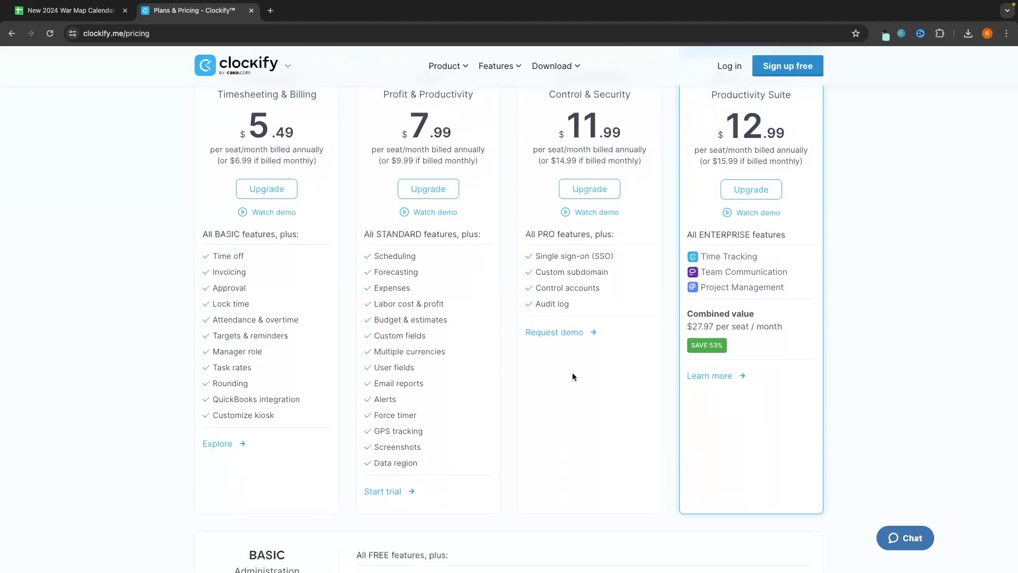
pyautogui.scroll(-1, 571, 372)
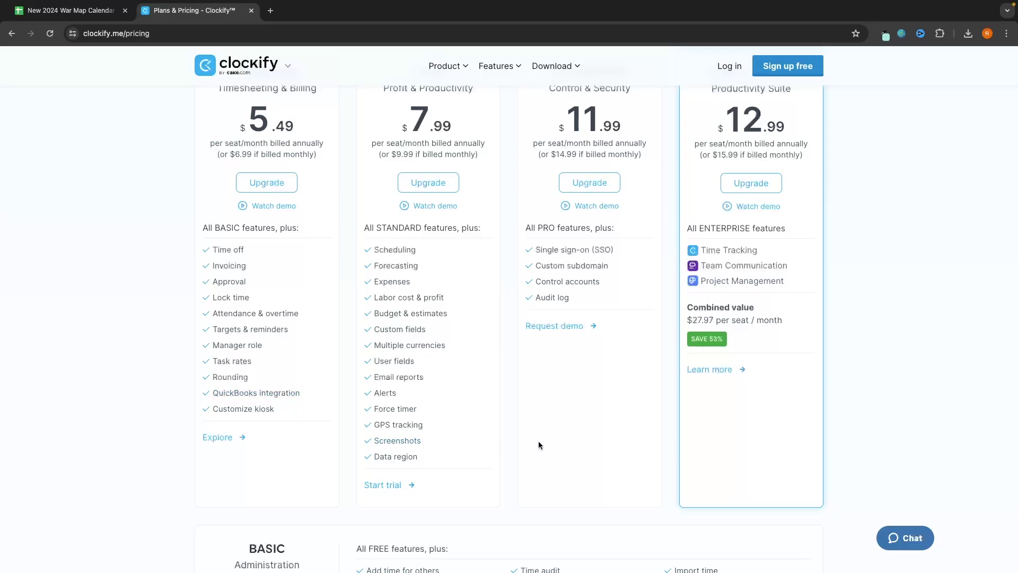
pyautogui.scroll(3, 539, 445)
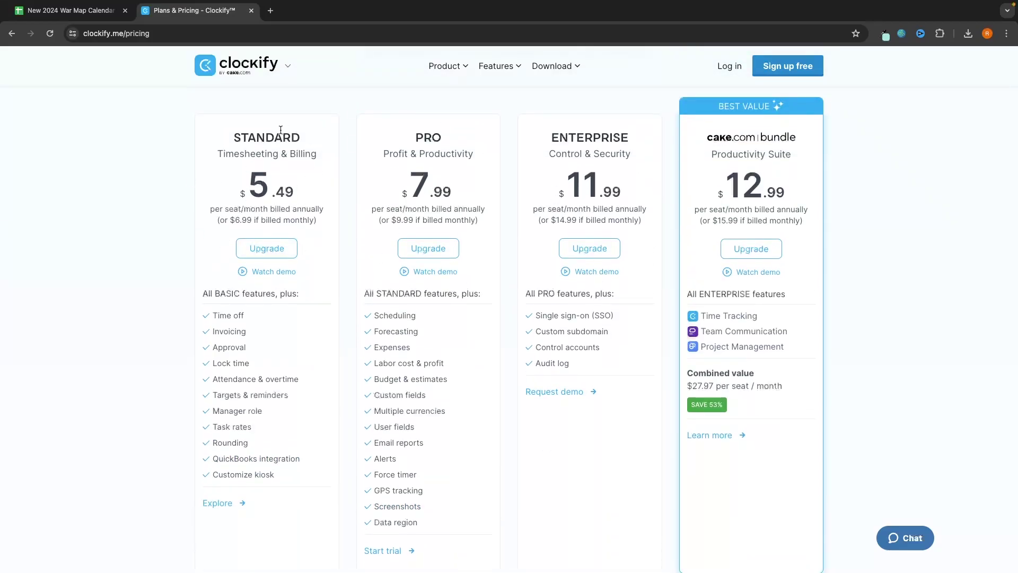
pyautogui.scroll(-15, 352, 329)
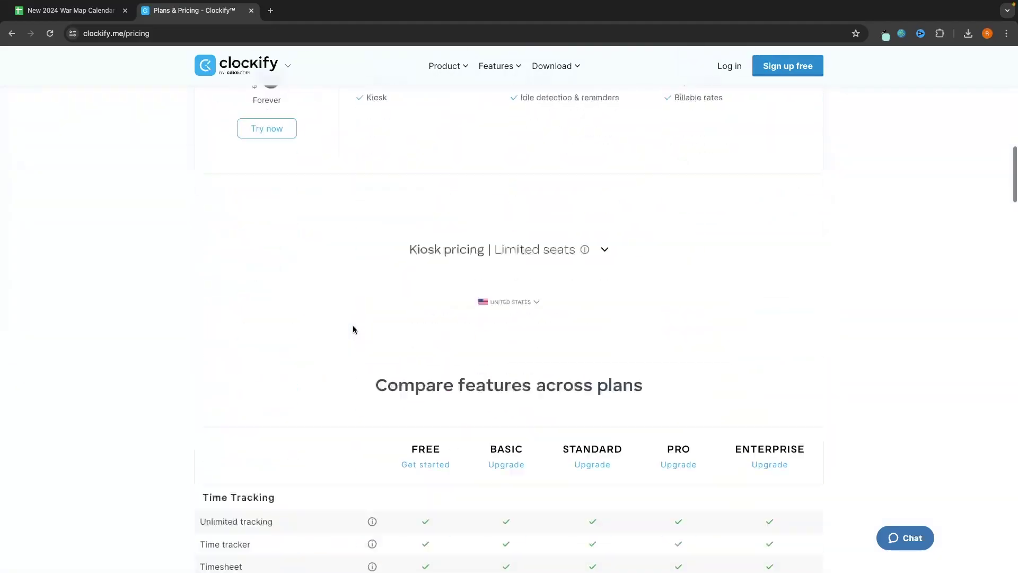
pyautogui.scroll(5, 375, 356)
pyautogui.scroll(10, 375, 355)
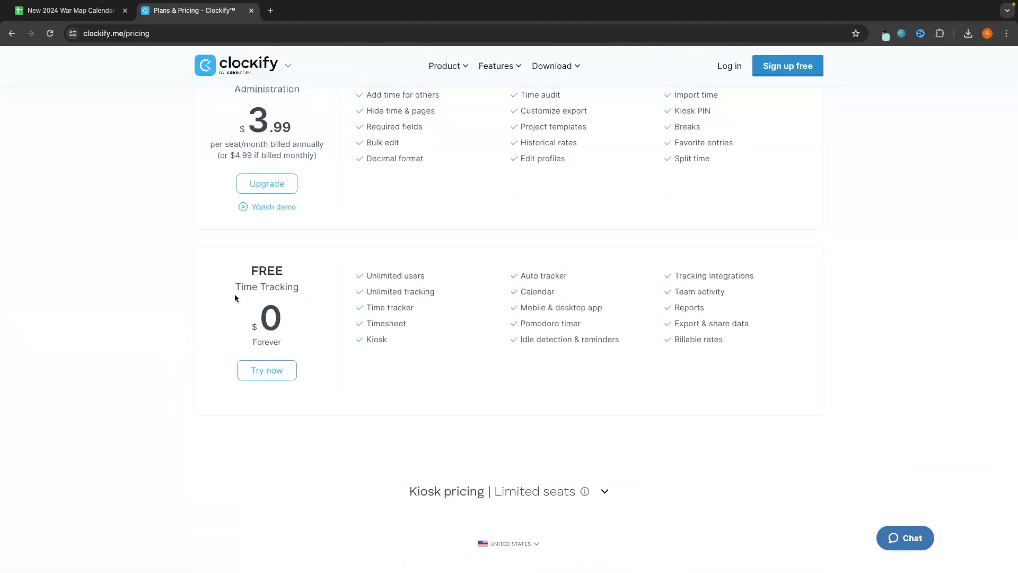
pyautogui.click(279, 377)
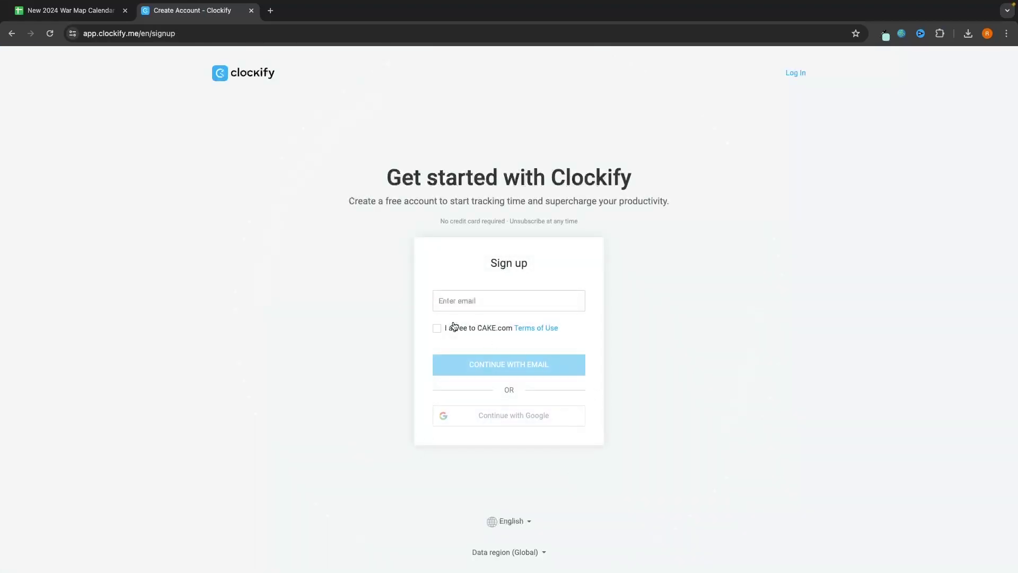
pyautogui.click(452, 327)
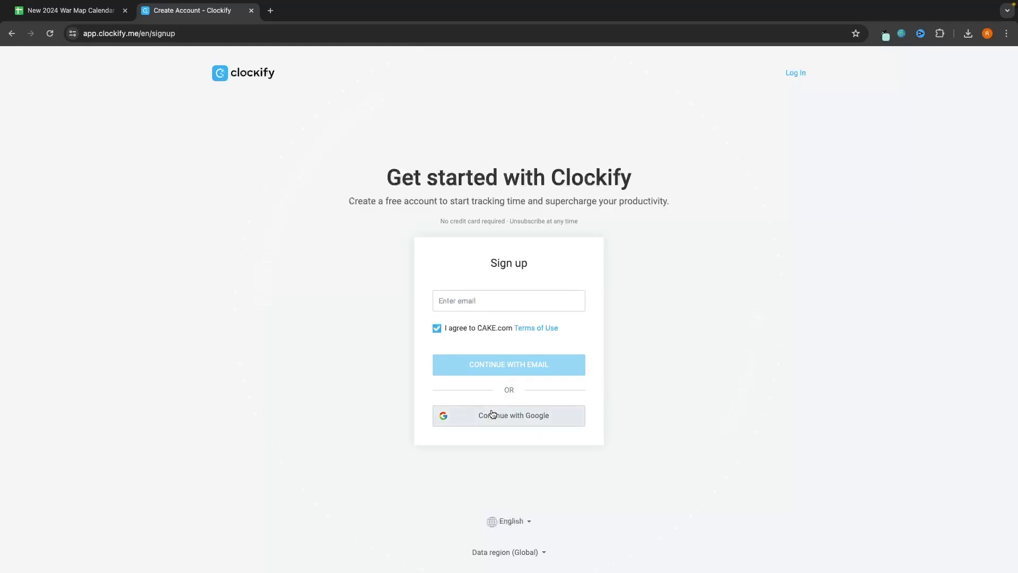
pyautogui.click(527, 425)
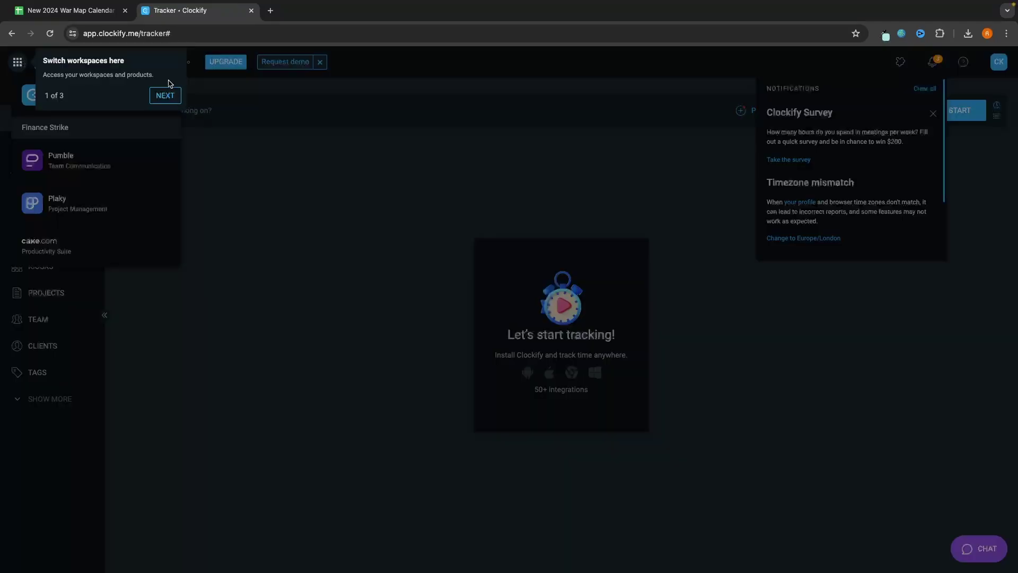
pyautogui.click(165, 96)
pyautogui.click(141, 95)
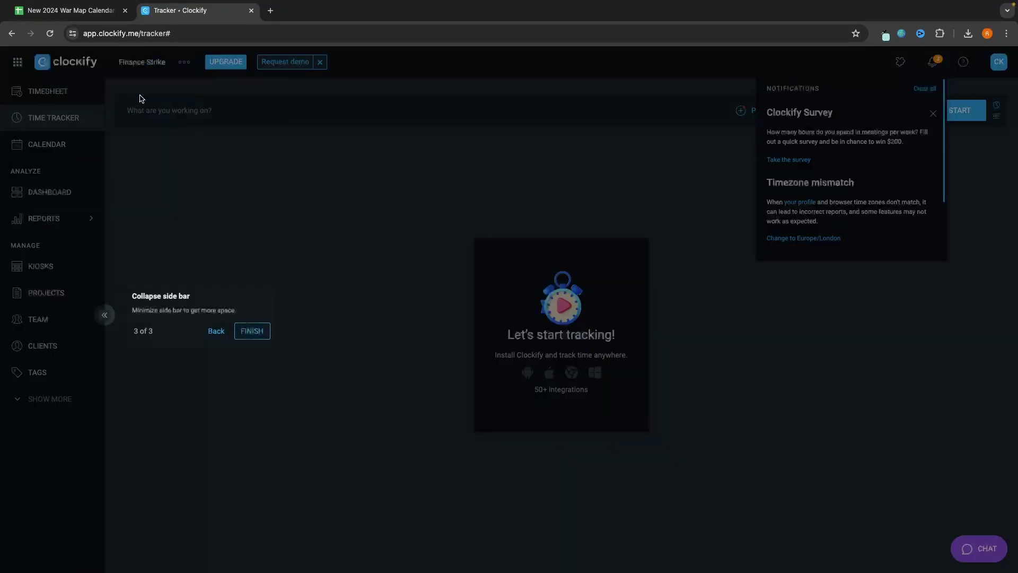
pyautogui.click(251, 329)
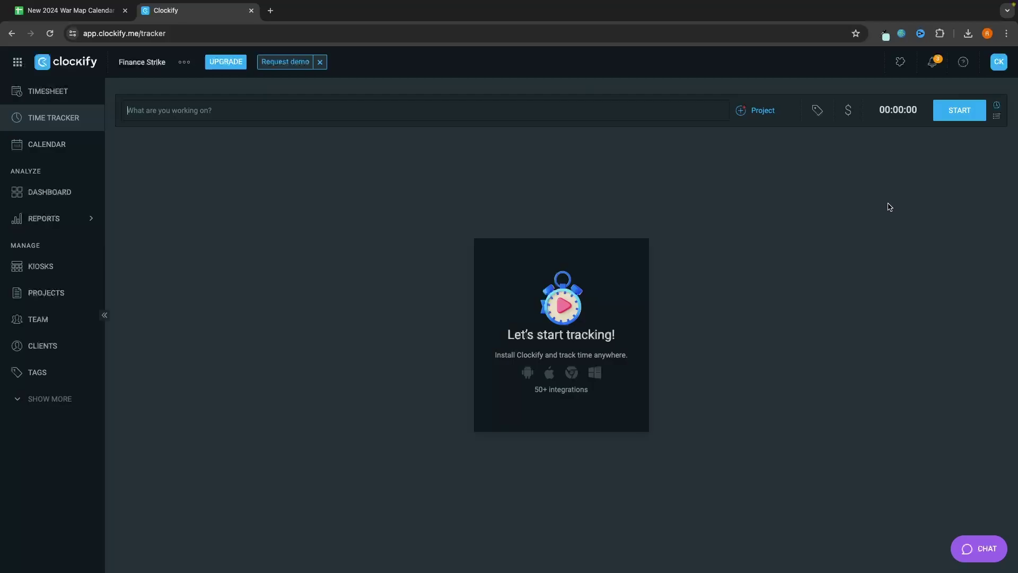
# Step: Archive the Test project from the Projects list
pyautogui.click(36, 294)
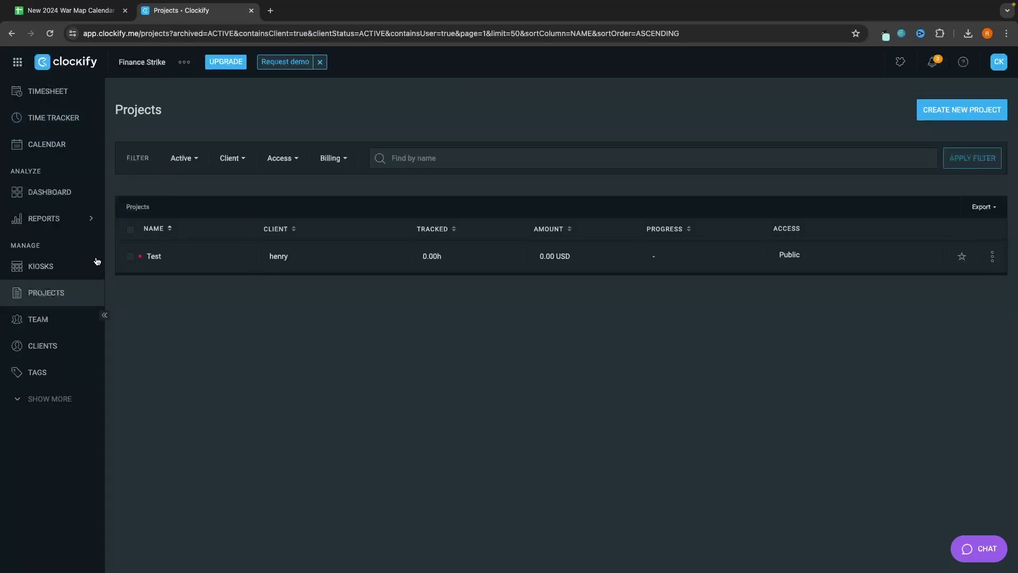
pyautogui.click(991, 256)
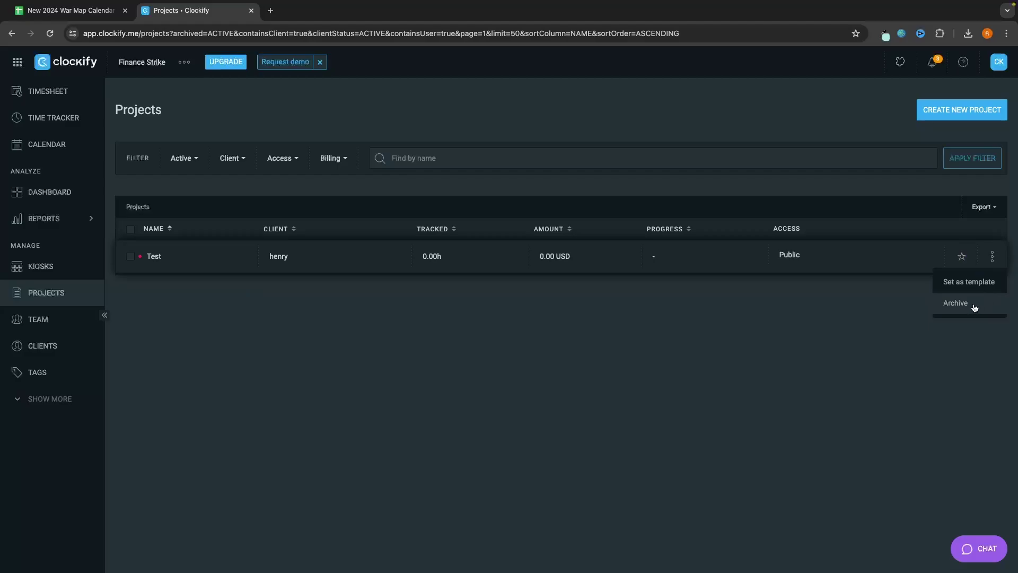
pyautogui.click(974, 303)
pyautogui.click(611, 351)
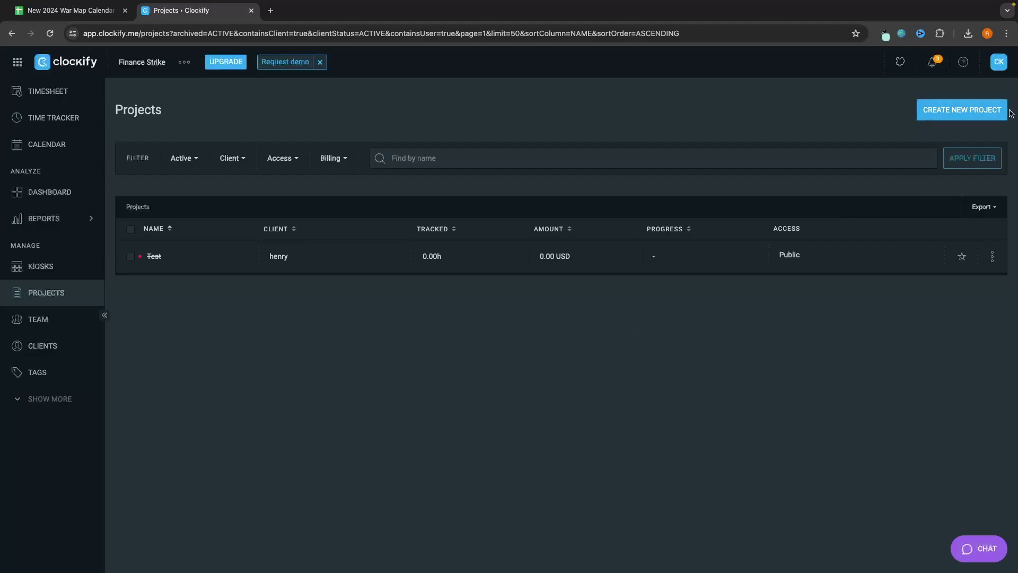
# Step: Create a new project named 'YouTube Recording', keeping the blue colour
pyautogui.click(981, 113)
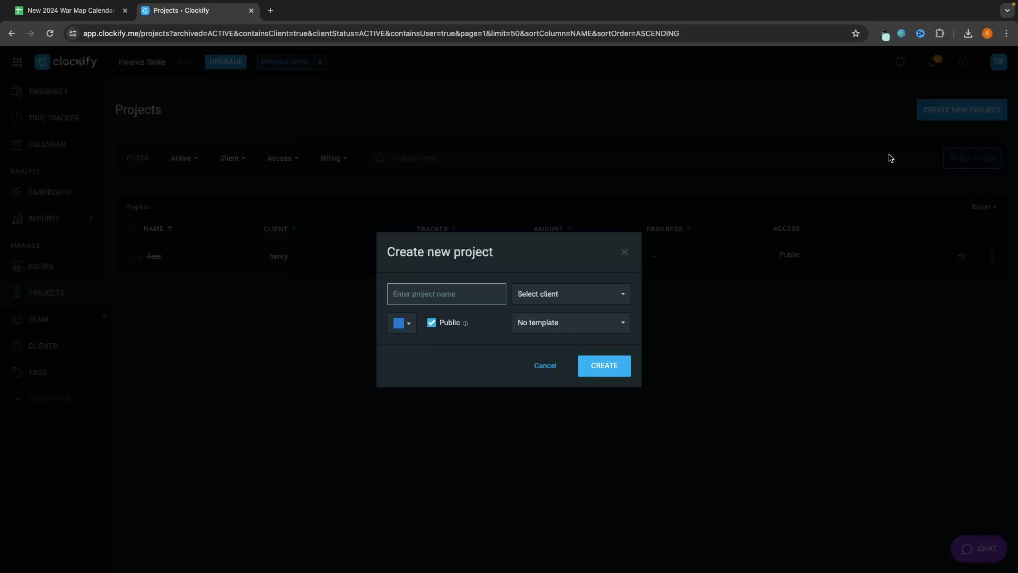
pyautogui.write('YouTube Recording')
pyautogui.click(424, 313)
pyautogui.click(400, 321)
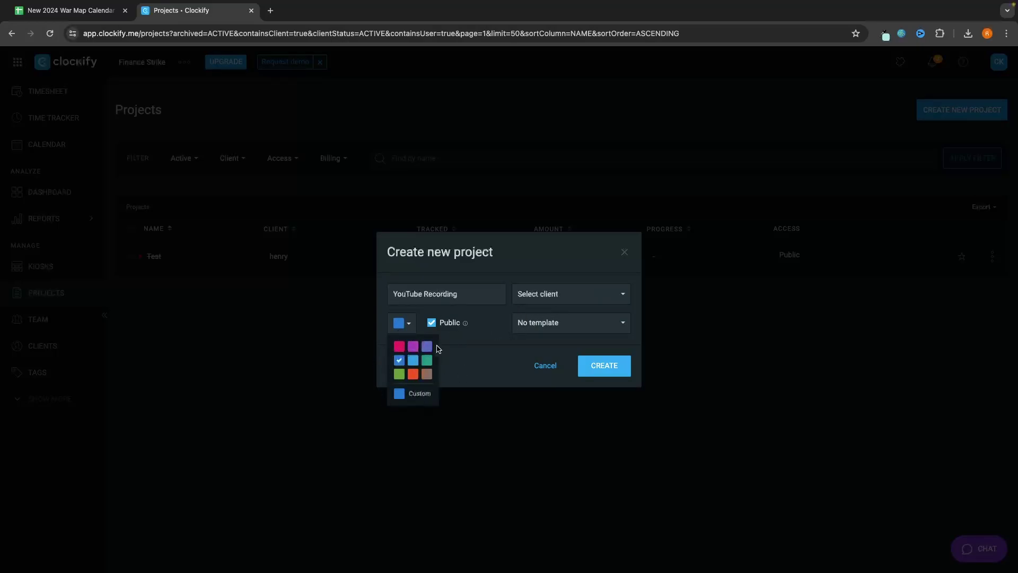
pyautogui.click(471, 360)
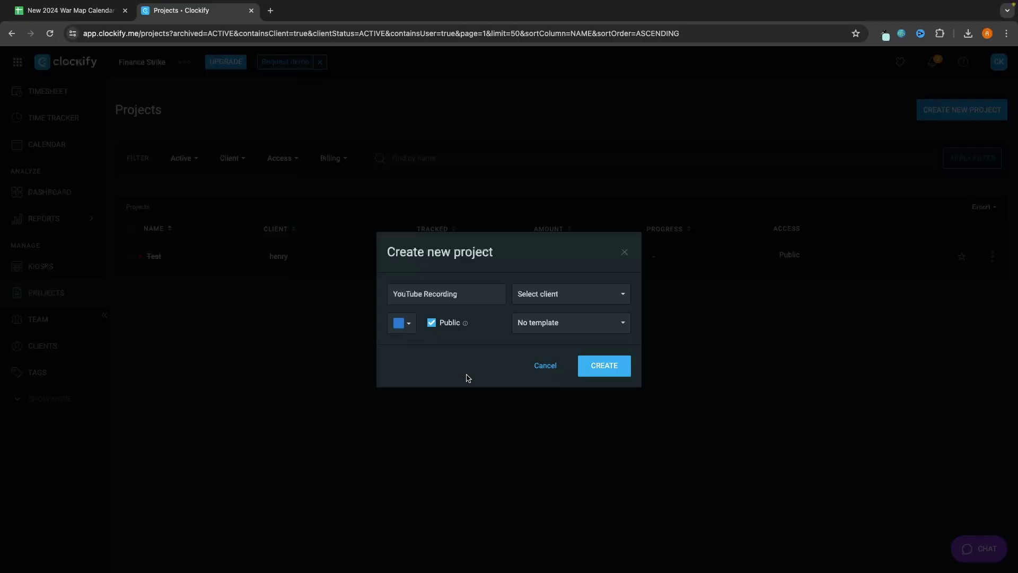
pyautogui.click(599, 372)
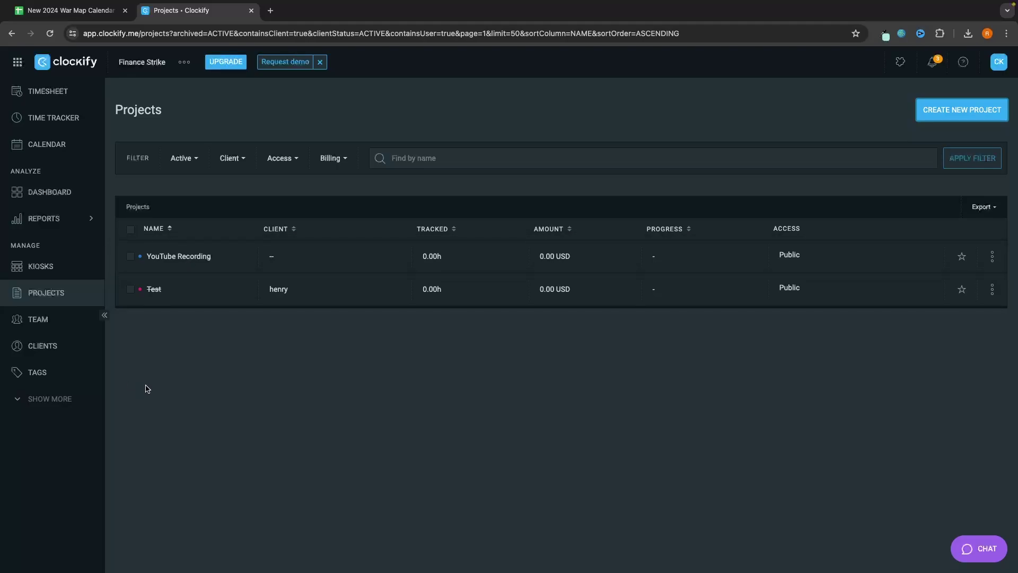
# Step: Start a new project and create the client 'Apple' for it
pyautogui.click(938, 120)
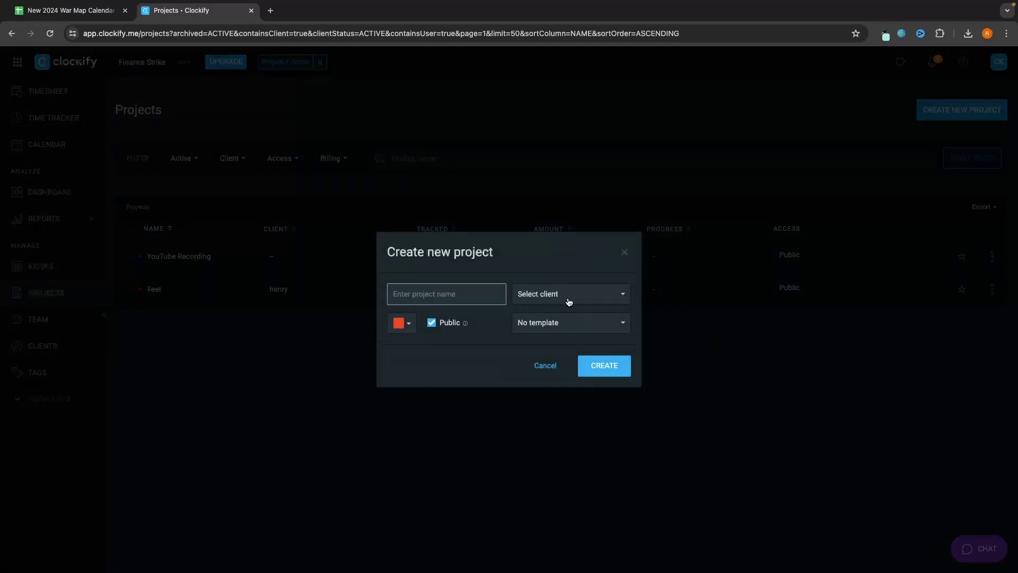
pyautogui.click(542, 293)
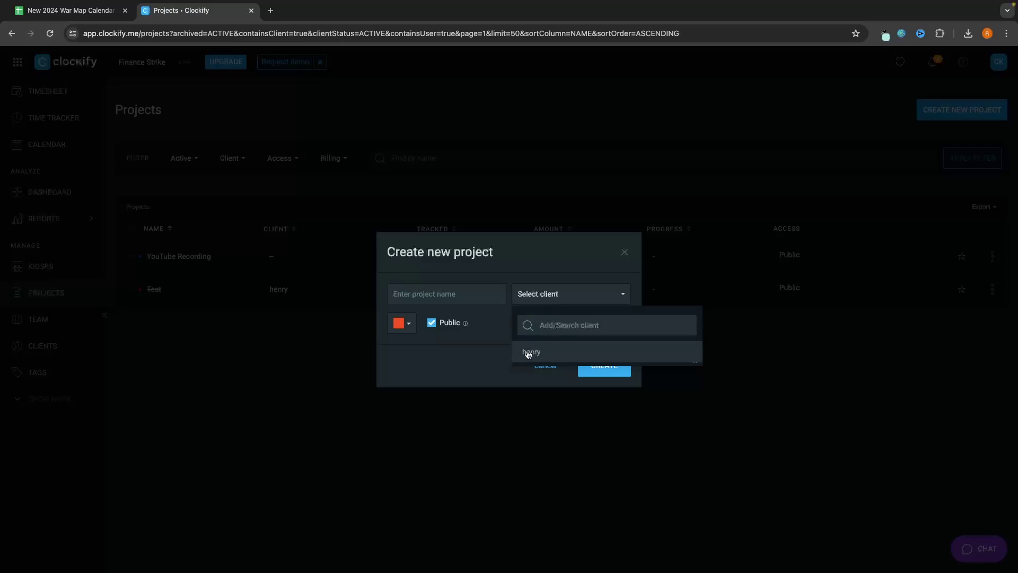
pyautogui.click(248, 172)
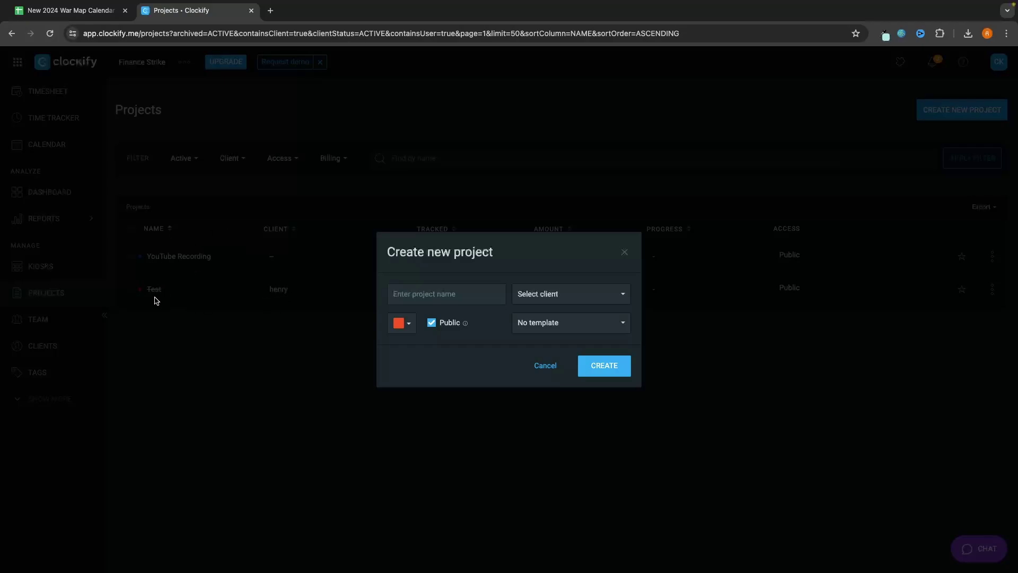
pyautogui.click(537, 296)
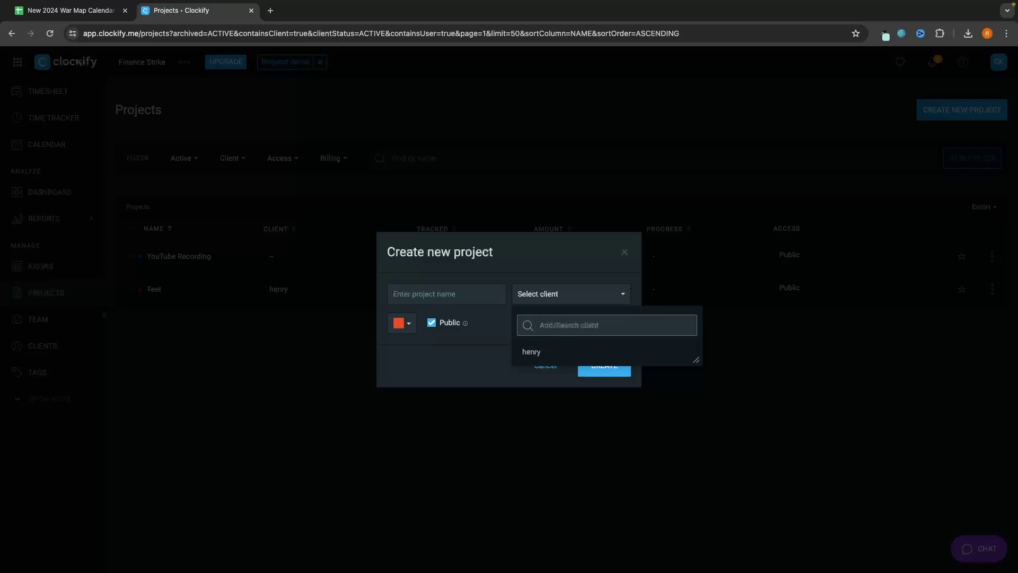
pyautogui.write('Apple')
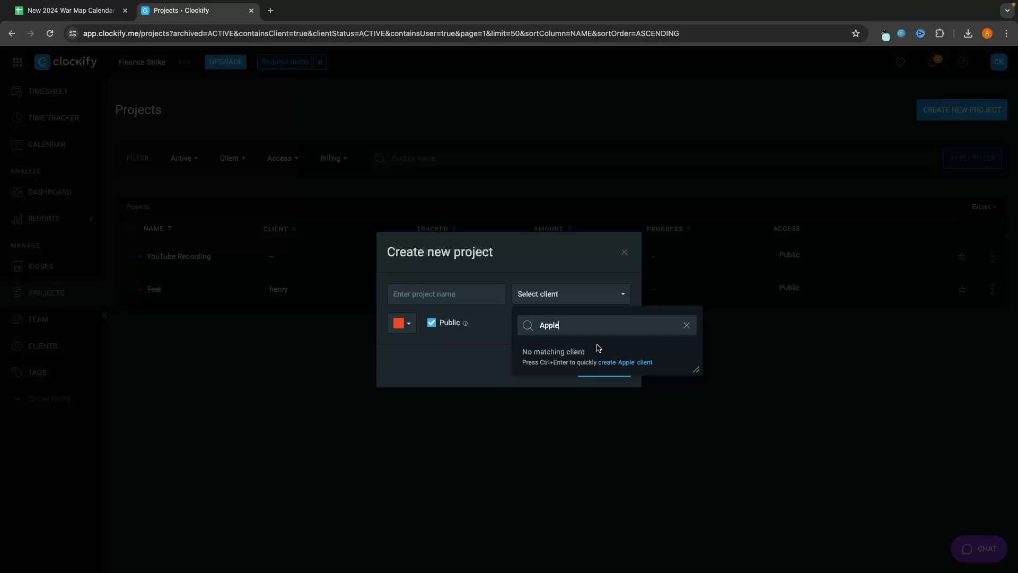
pyautogui.hotkey('ctrl', 'Return')
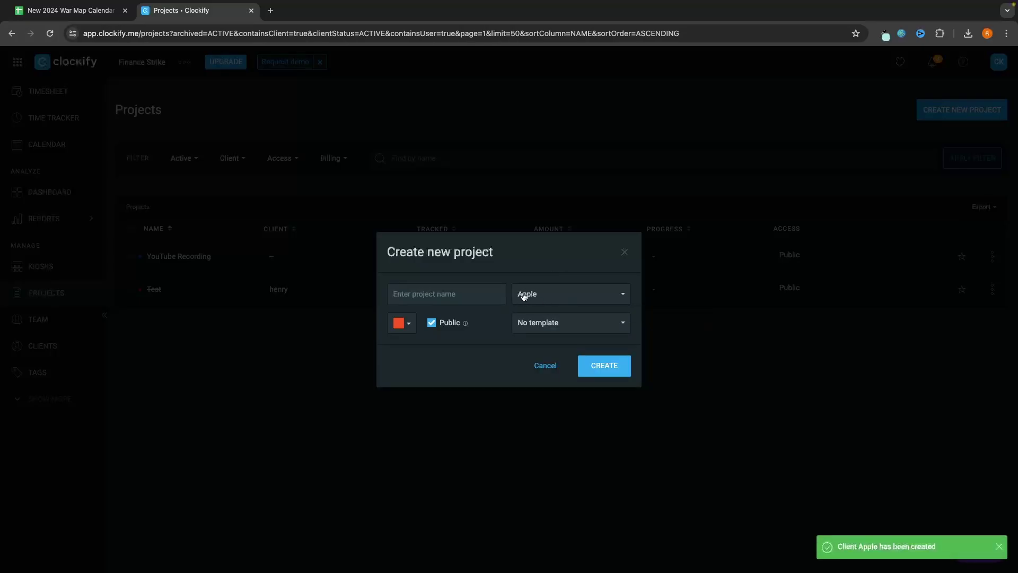
# Step: Keep the orange colour, name the project 'Apple Advertising Campaign' and create it
pyautogui.click(404, 325)
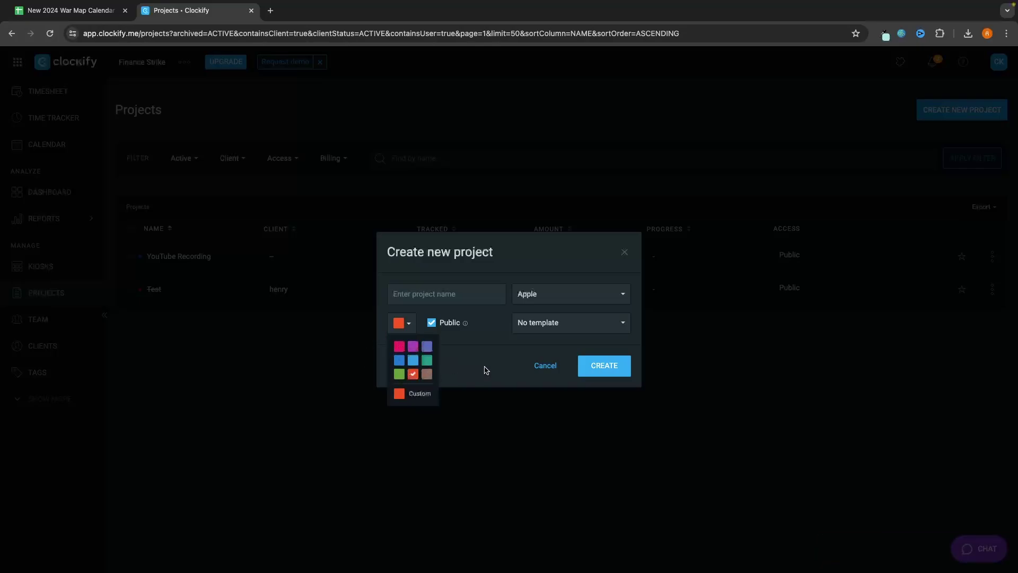
pyautogui.click(487, 346)
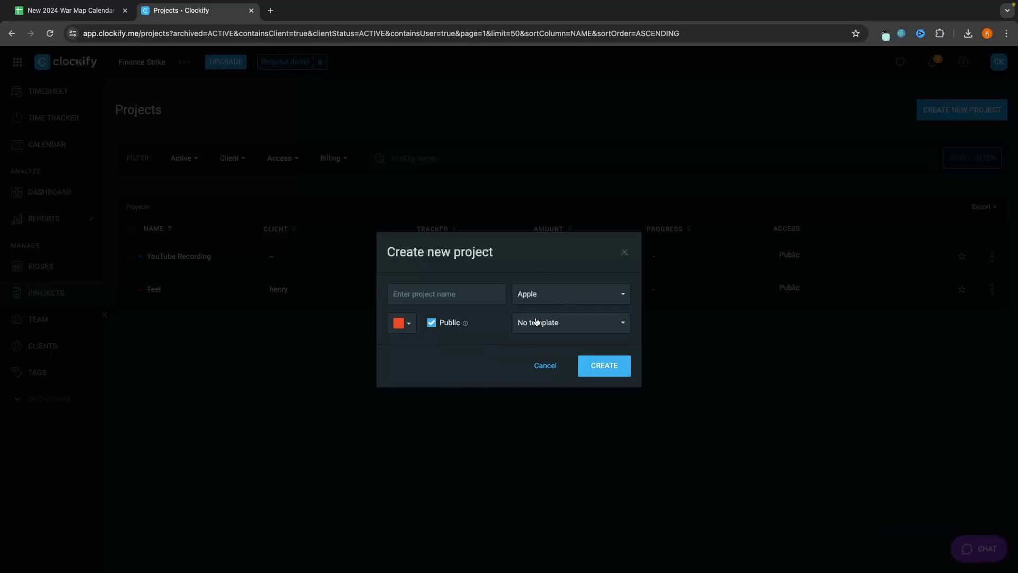
pyautogui.click(458, 298)
pyautogui.write('Apple')
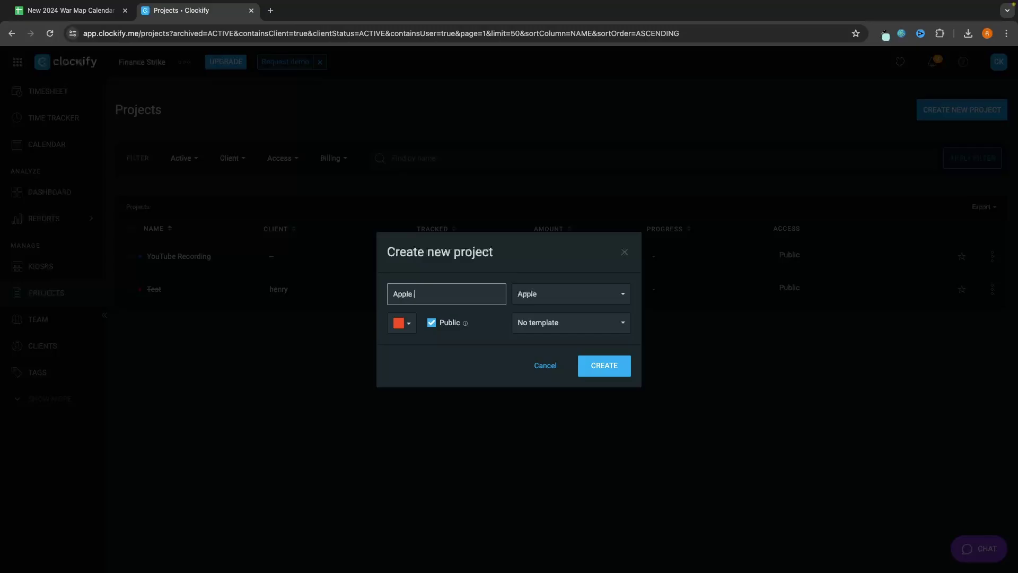
pyautogui.write(' Advertising Campaign')
pyautogui.click(608, 371)
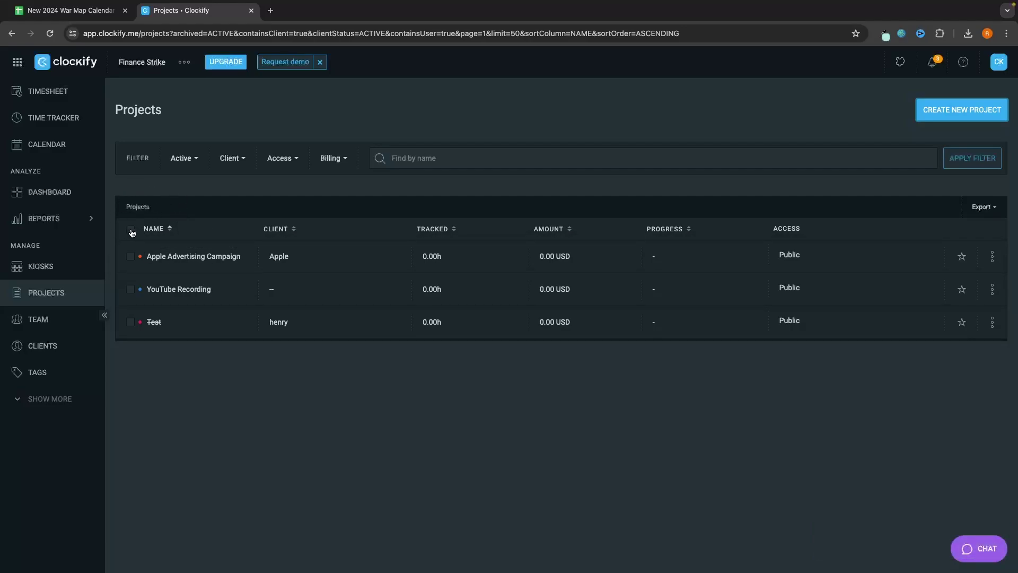
# Step: In Time Tracker, create a 'Video Editing' task under Apple Advertising Campaign for the entry
pyautogui.click(57, 119)
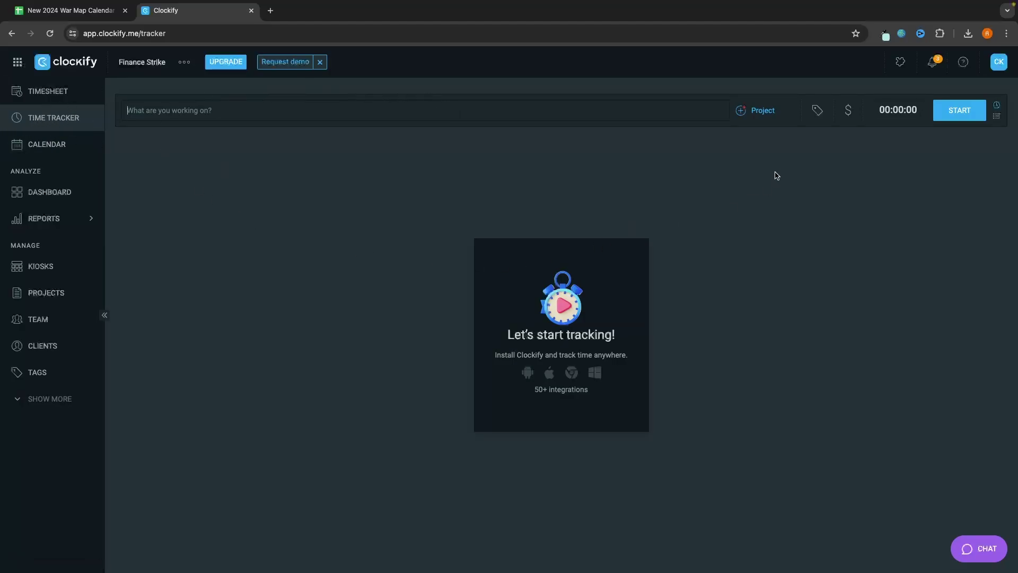
pyautogui.click(762, 112)
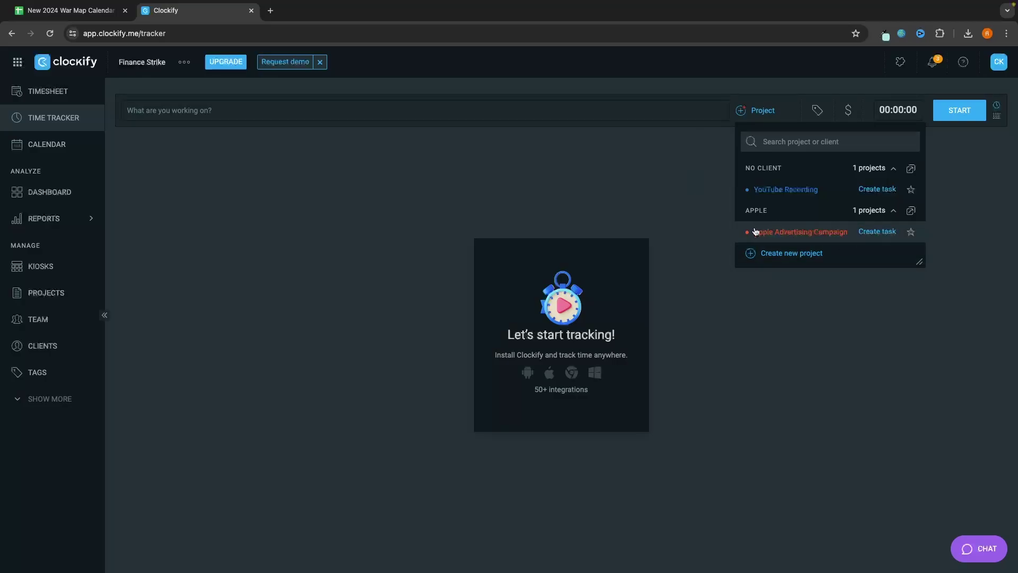
pyautogui.click(882, 233)
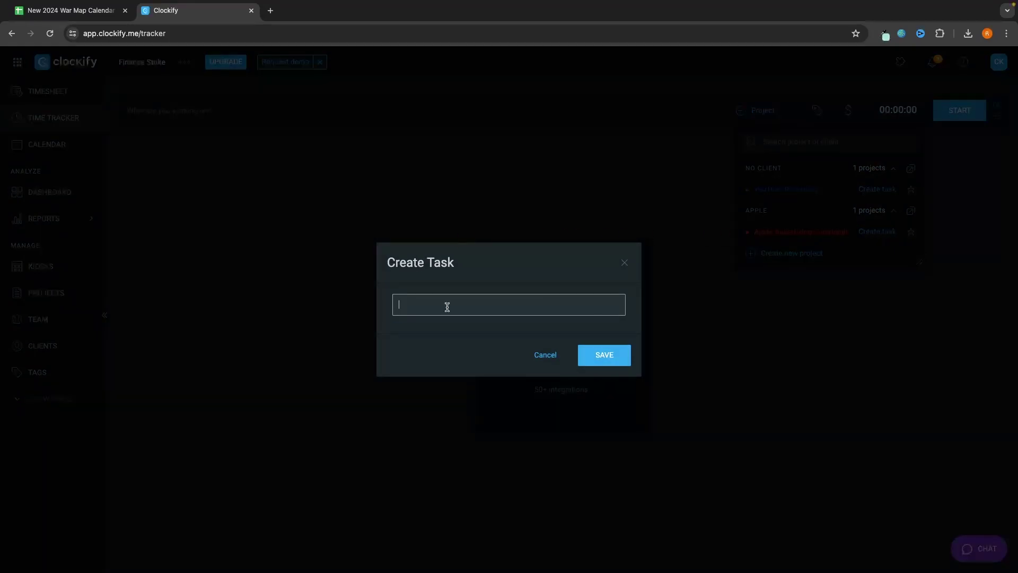
pyautogui.write('Video Editing')
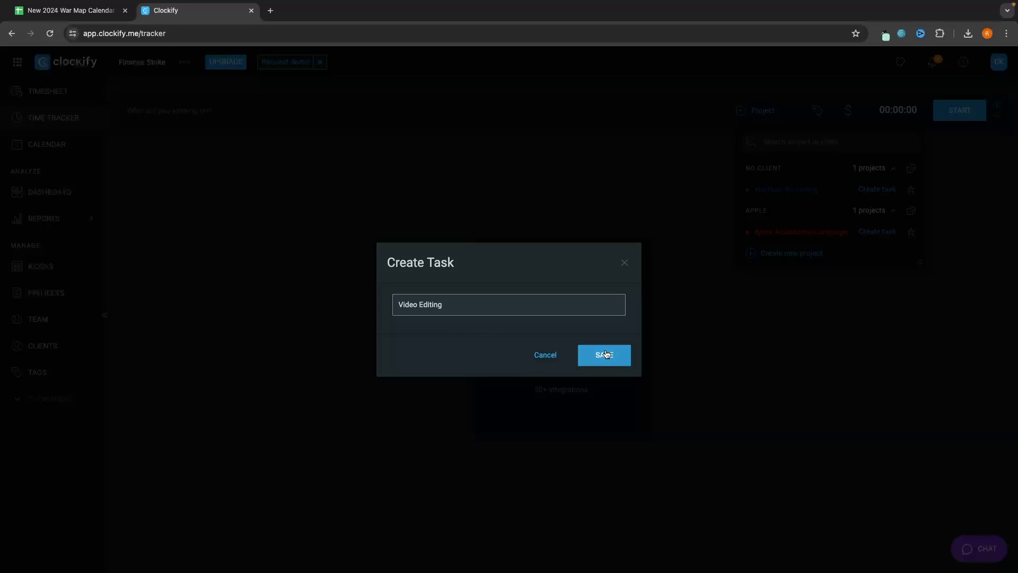
pyautogui.click(604, 355)
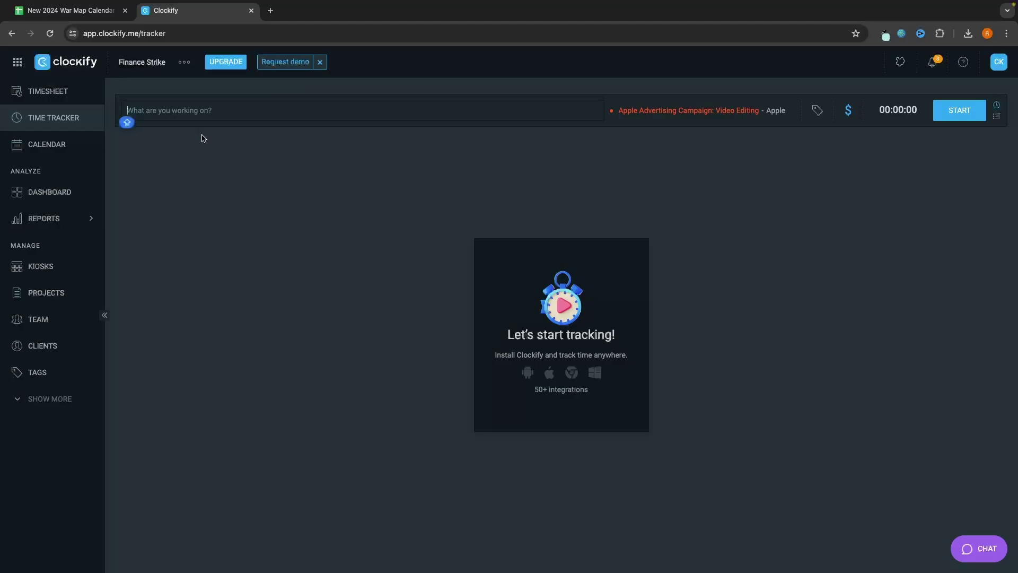
# Step: Describe the entry as 'Video Editing', then run the timer about 21 seconds and stop it
pyautogui.write('Video E')
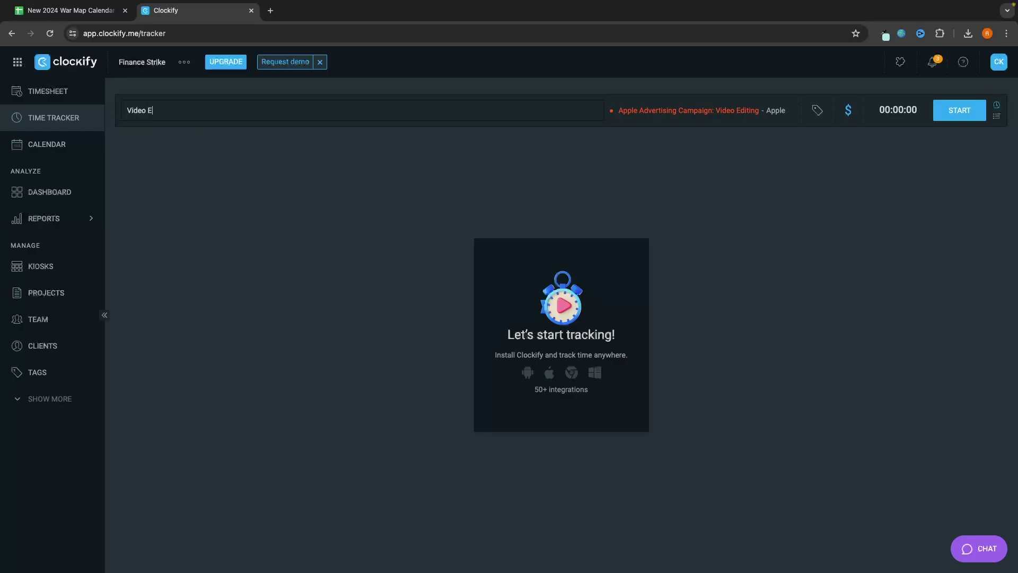
pyautogui.write('diting')
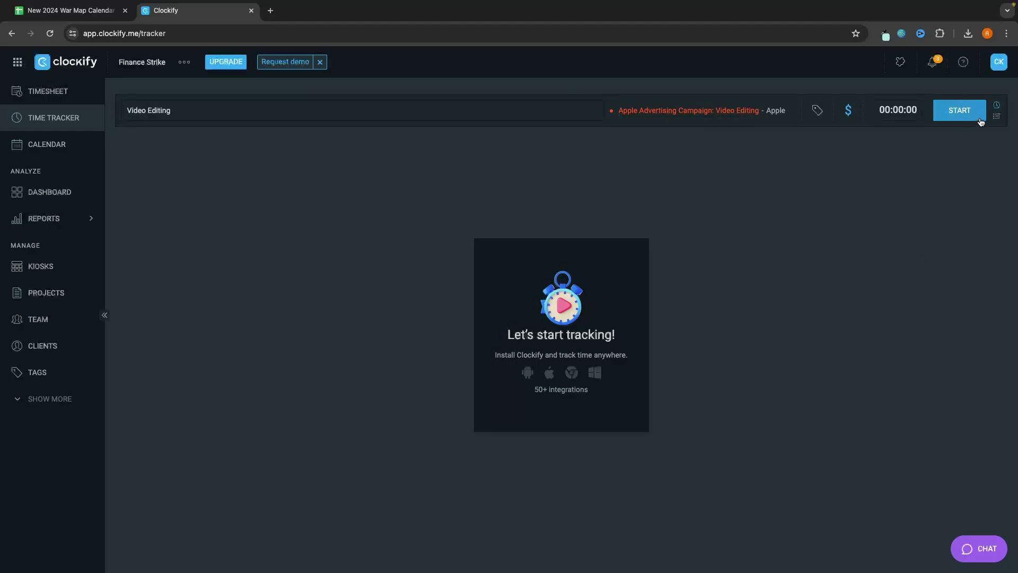
pyautogui.click(966, 114)
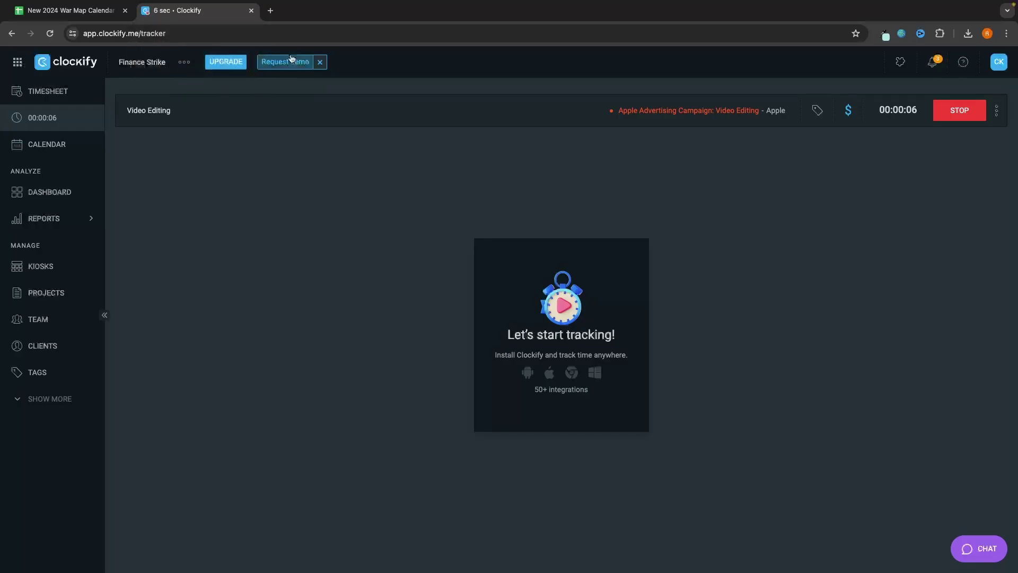
pyautogui.click(270, 11)
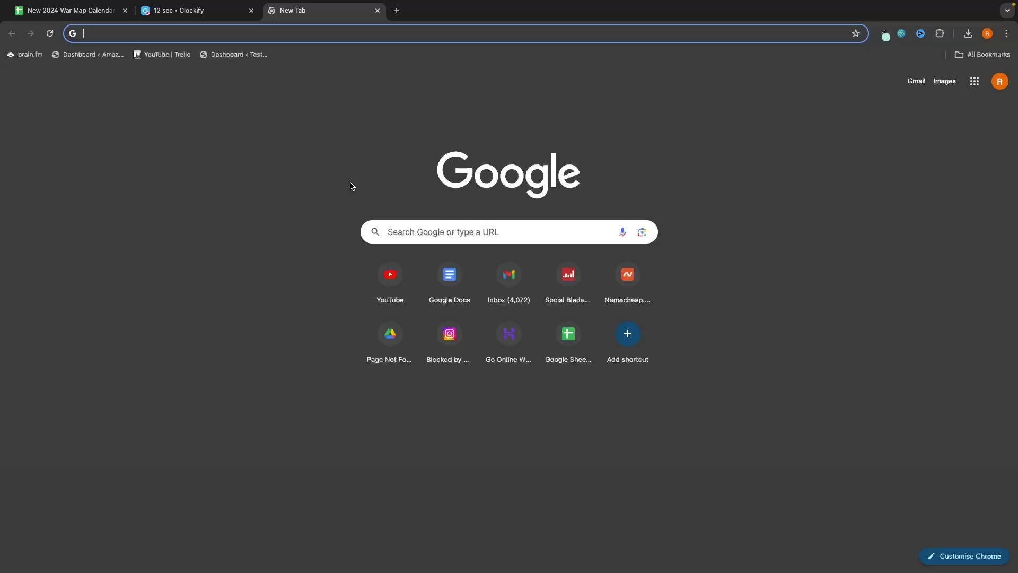
pyautogui.click(377, 10)
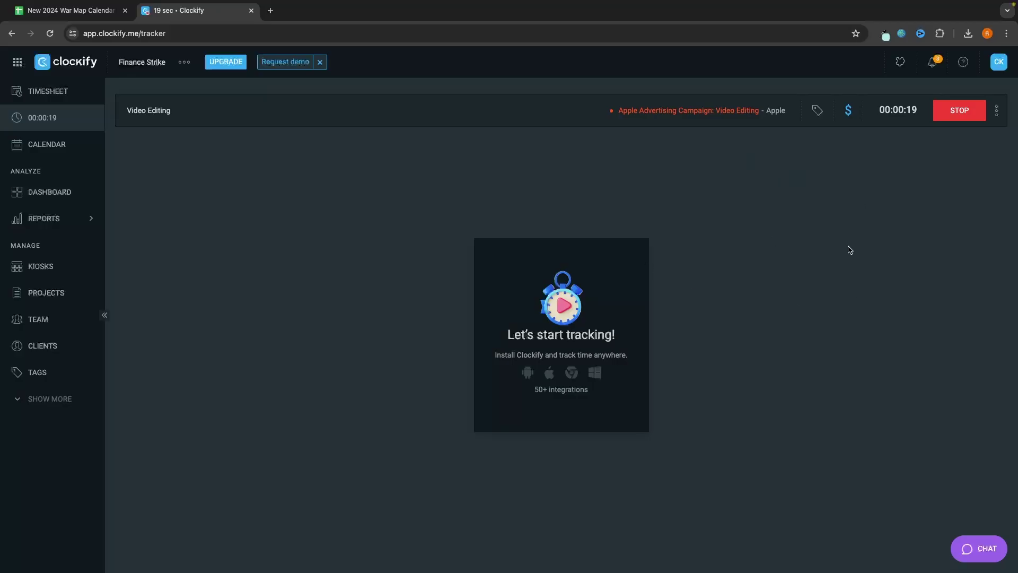
pyautogui.click(964, 115)
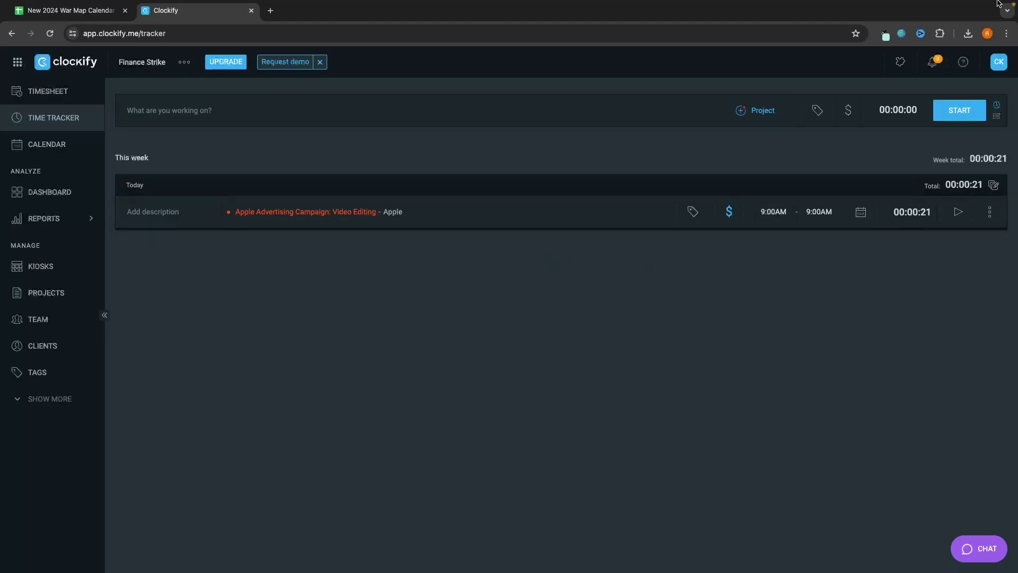
# Step: Set the Video Editing entry's start and end times to 10:45, then view the weekly Timesheet
pyautogui.moveTo(1000, 7)
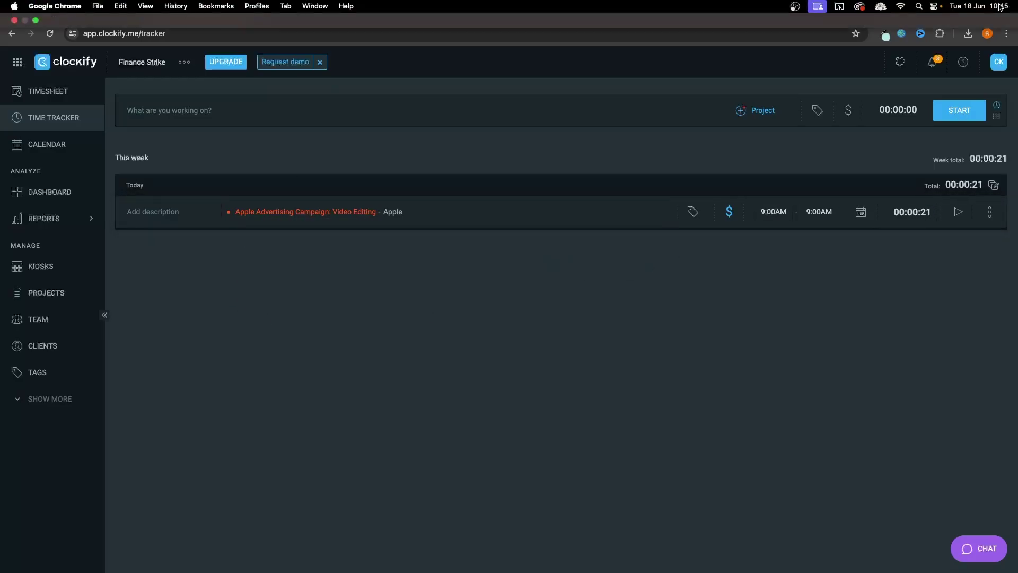
pyautogui.click(771, 211)
pyautogui.click(770, 210)
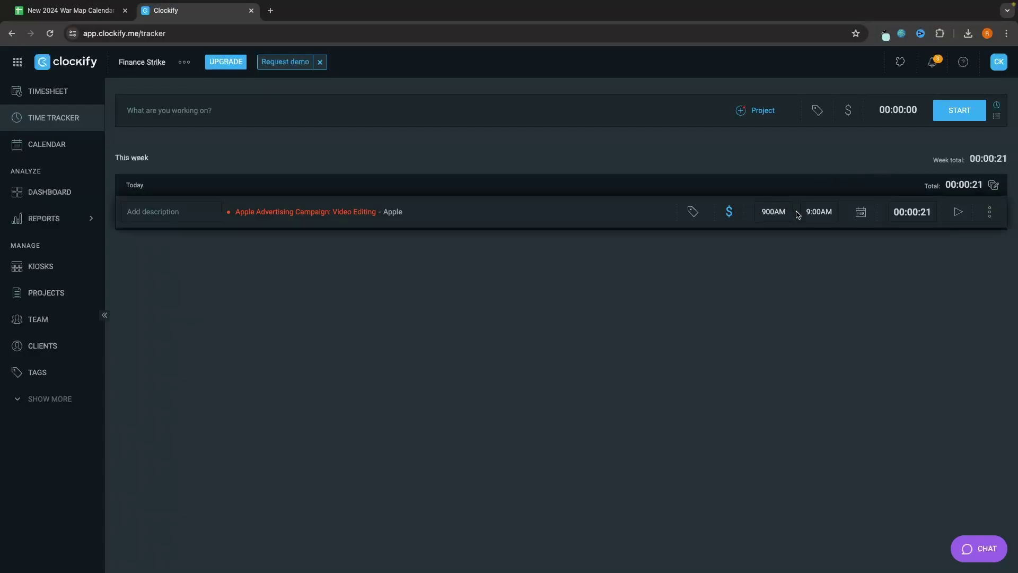
pyautogui.press('BackSpace')
pyautogui.press('BackSpace')
pyautogui.press('BackSpace')
pyautogui.press('BackSpace')
pyautogui.write('10:45')
pyautogui.click(819, 210)
pyautogui.click(819, 210)
pyautogui.press('BackSpace')
pyautogui.press('BackSpace')
pyautogui.press('BackSpace')
pyautogui.press('BackSpace')
pyautogui.write('10:45')
pyautogui.press('Return')
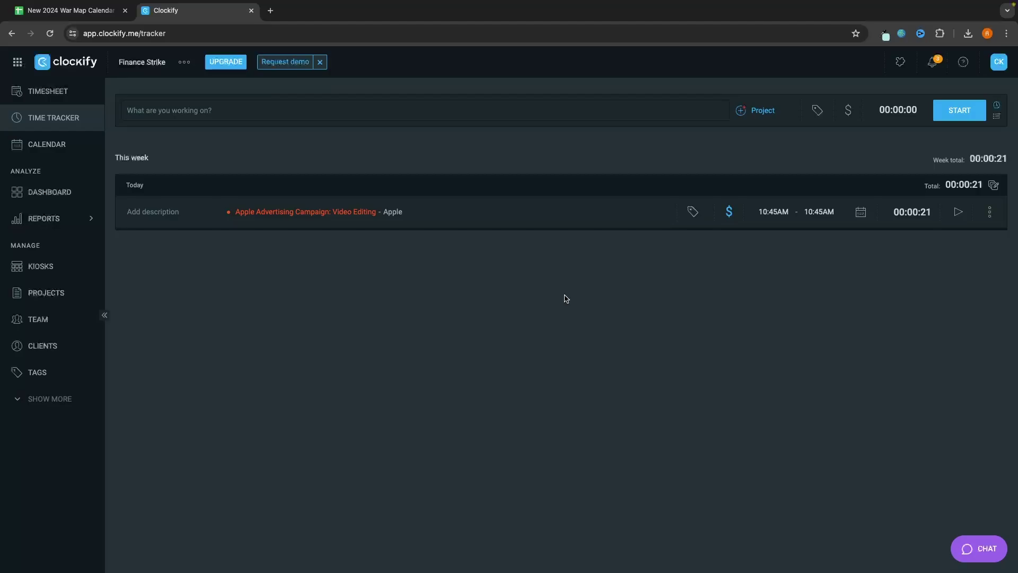
pyautogui.click(58, 96)
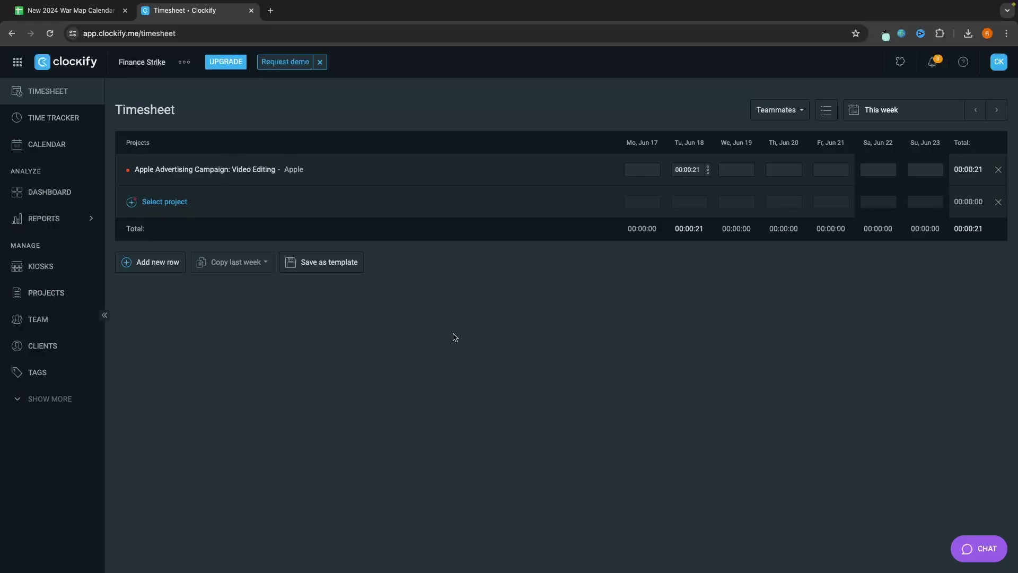
# Step: Add a new timesheet row with a 'Content Curation' task under Apple Advertising Campaign
pyautogui.click(154, 203)
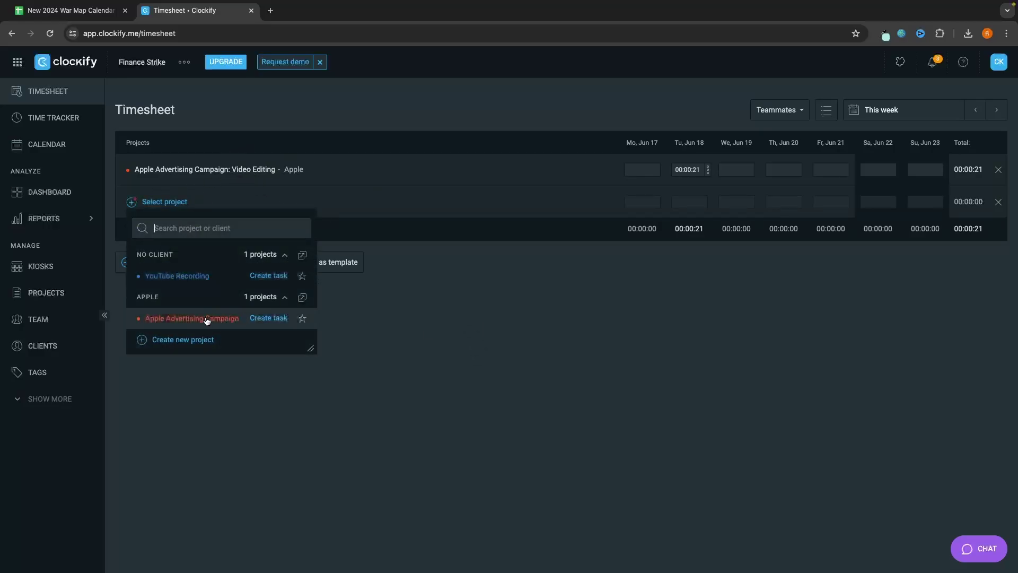
pyautogui.click(268, 319)
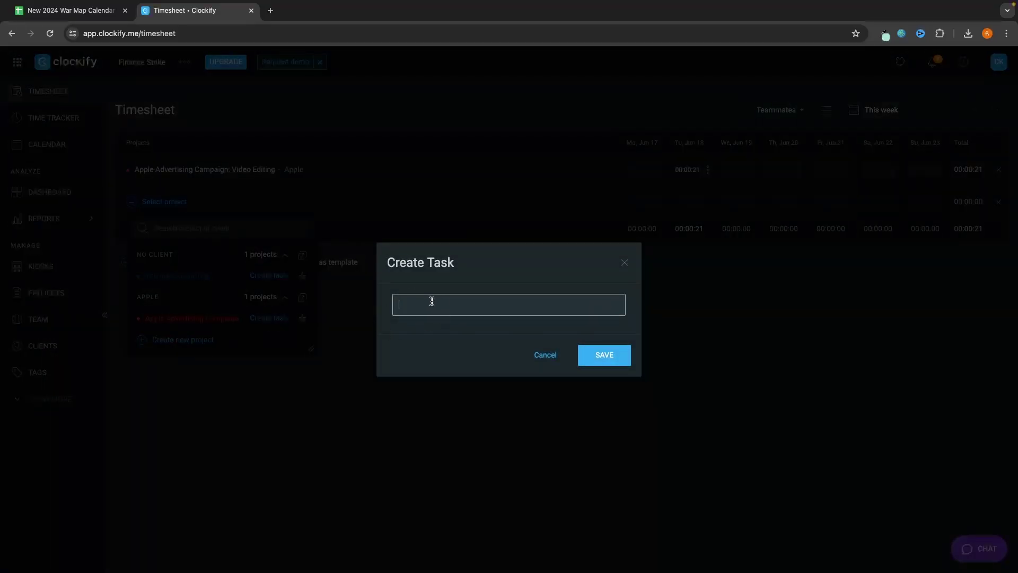
pyautogui.write('Content Curation')
pyautogui.click(603, 354)
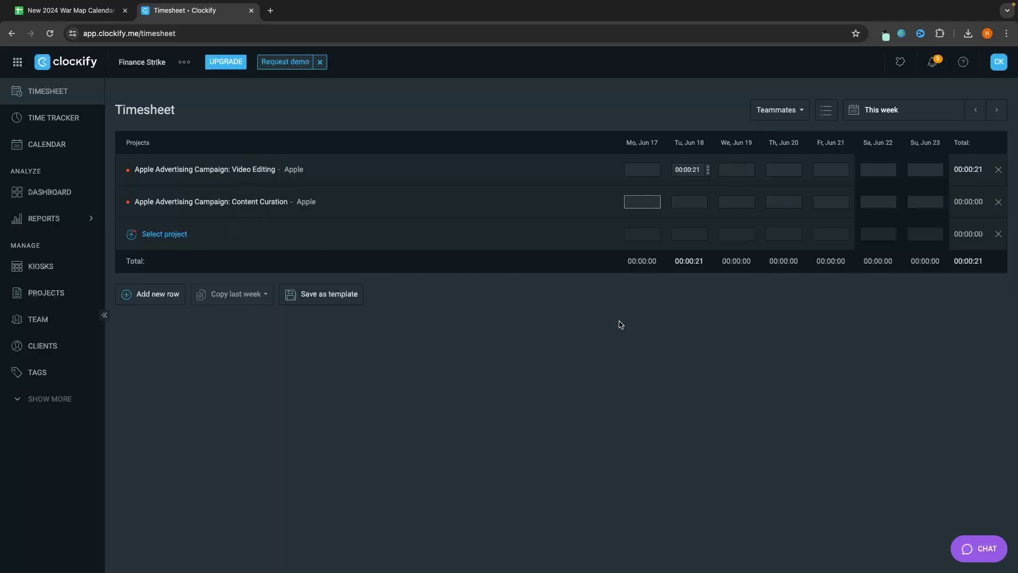
# Step: Log 7 hours on Tue, Jun 18 and 4 hours on Wed, Jun 19 for Content Curation
pyautogui.click(693, 200)
pyautogui.click(767, 311)
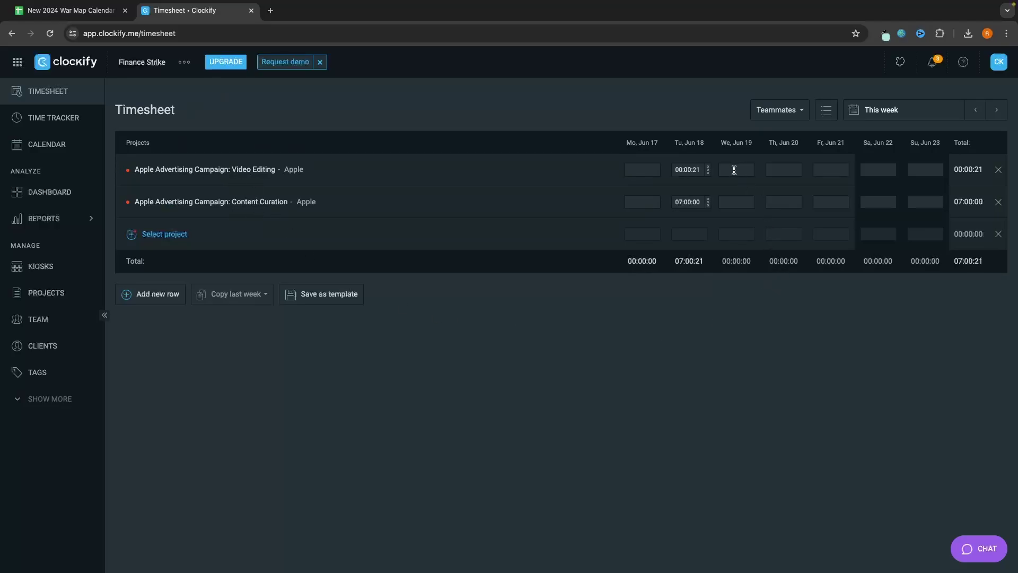
pyautogui.click(738, 169)
pyautogui.click(740, 201)
pyautogui.click(775, 298)
pyautogui.click(974, 111)
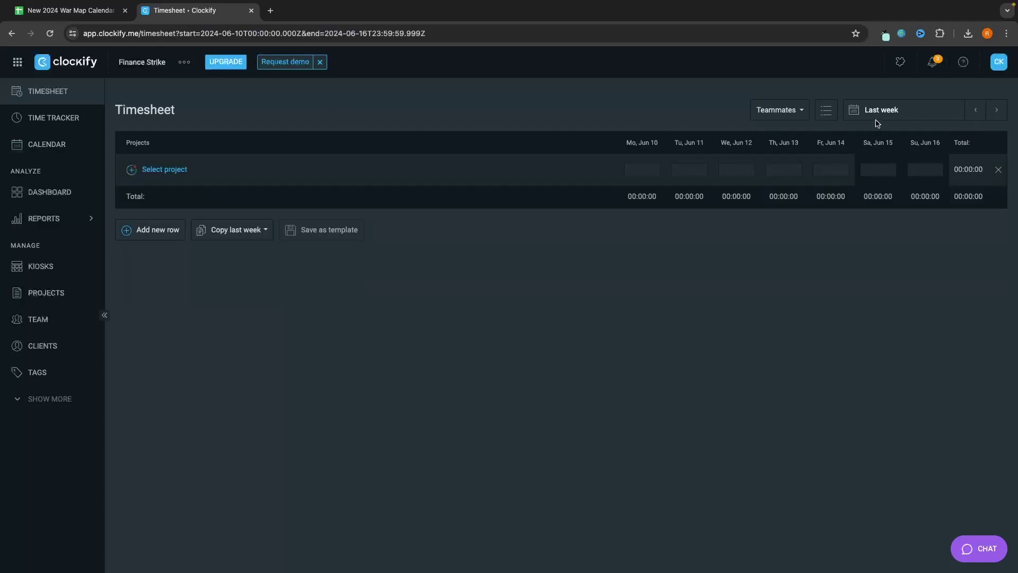
pyautogui.click(156, 170)
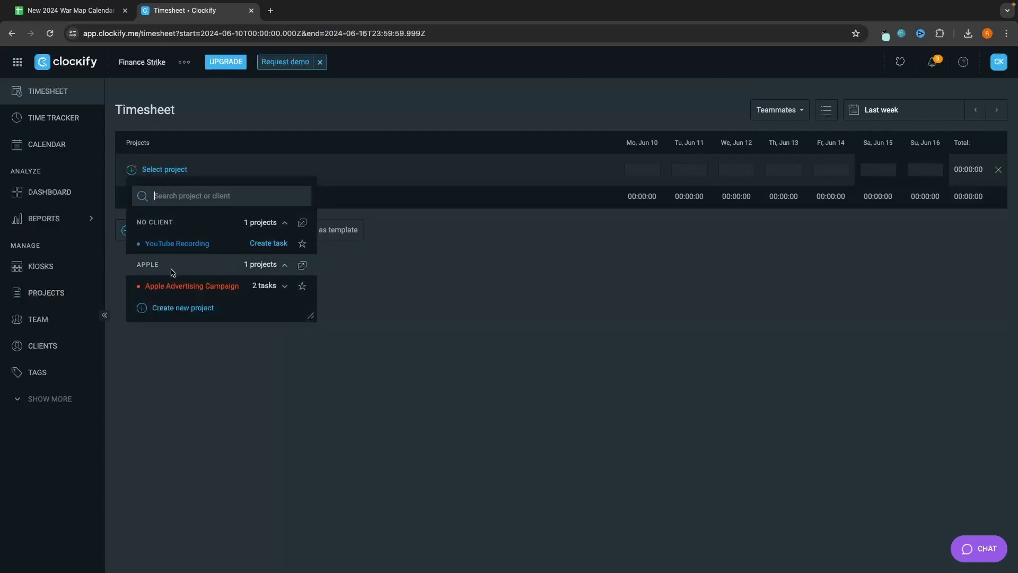
pyautogui.click(268, 289)
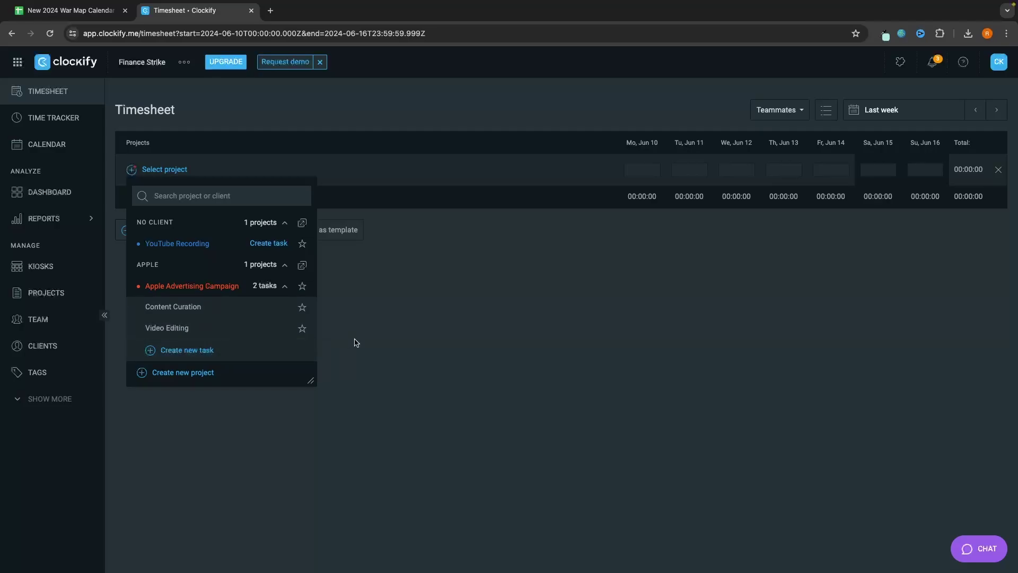
pyautogui.click(285, 287)
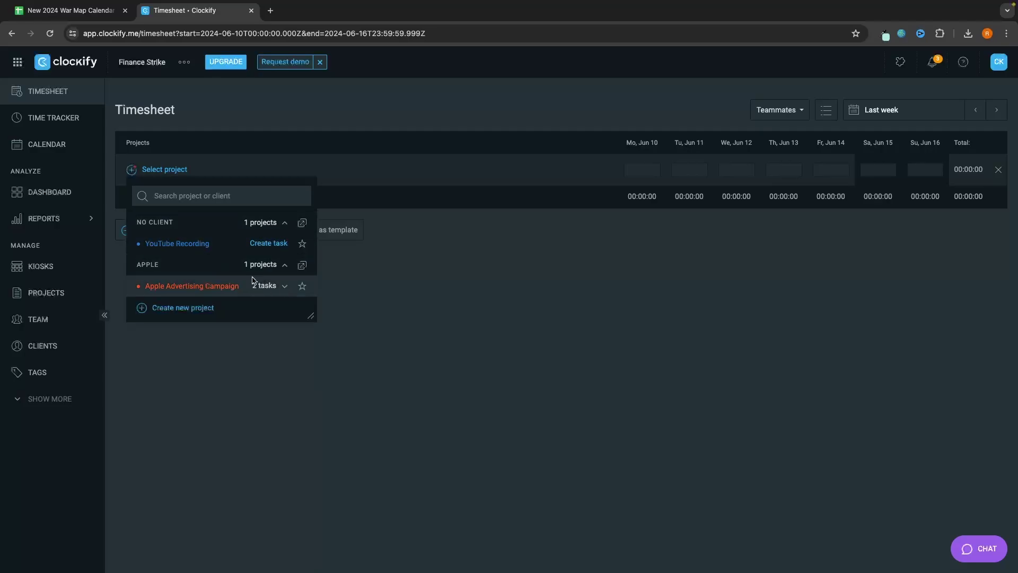
pyautogui.click(195, 312)
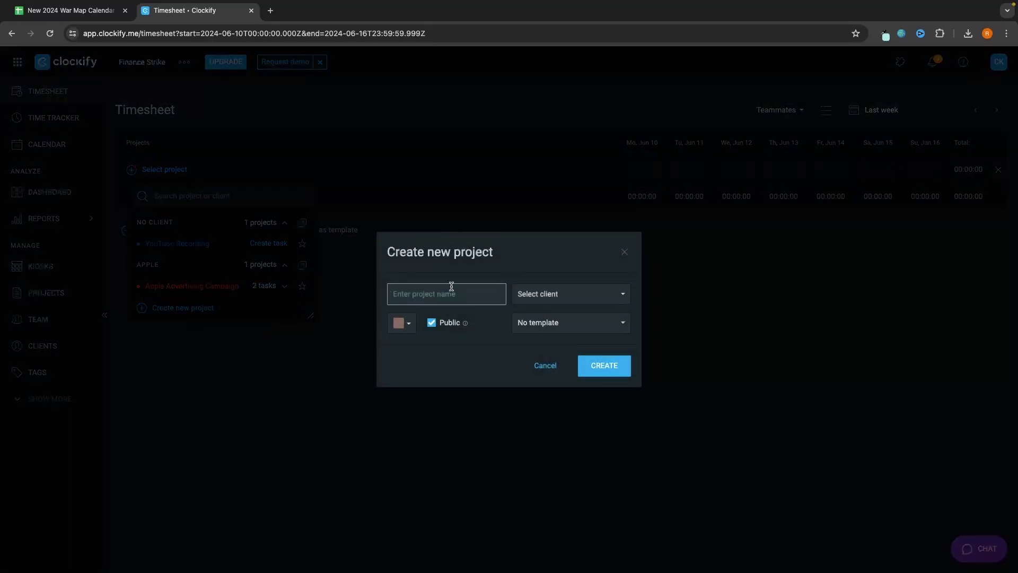
pyautogui.click(625, 252)
pyautogui.click(505, 280)
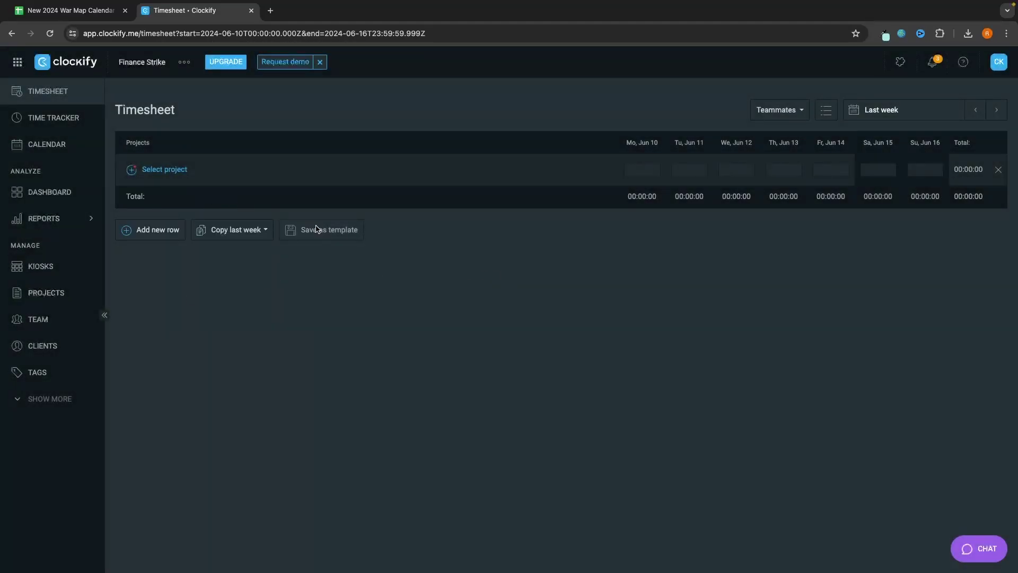
pyautogui.click(45, 293)
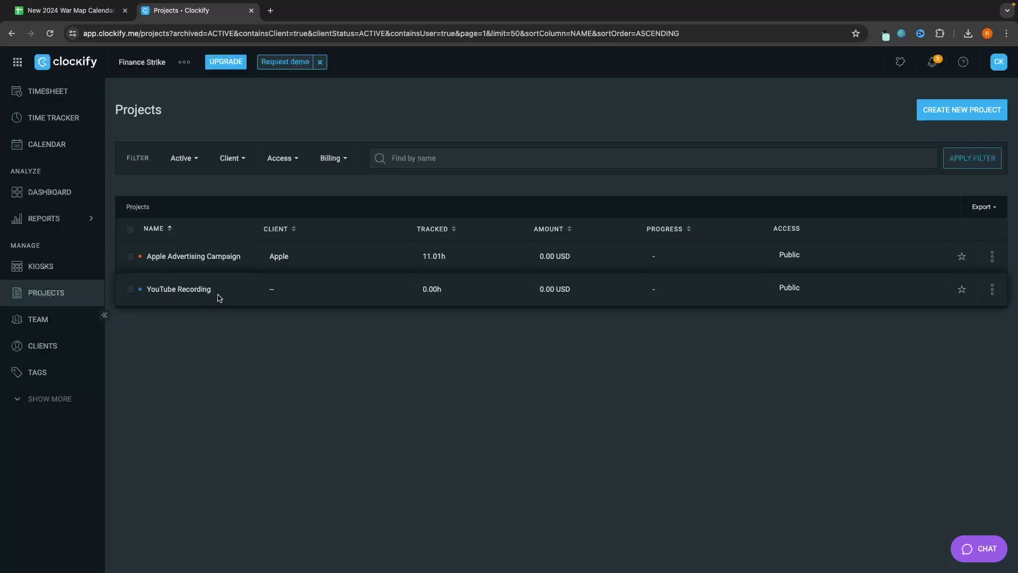
pyautogui.click(42, 98)
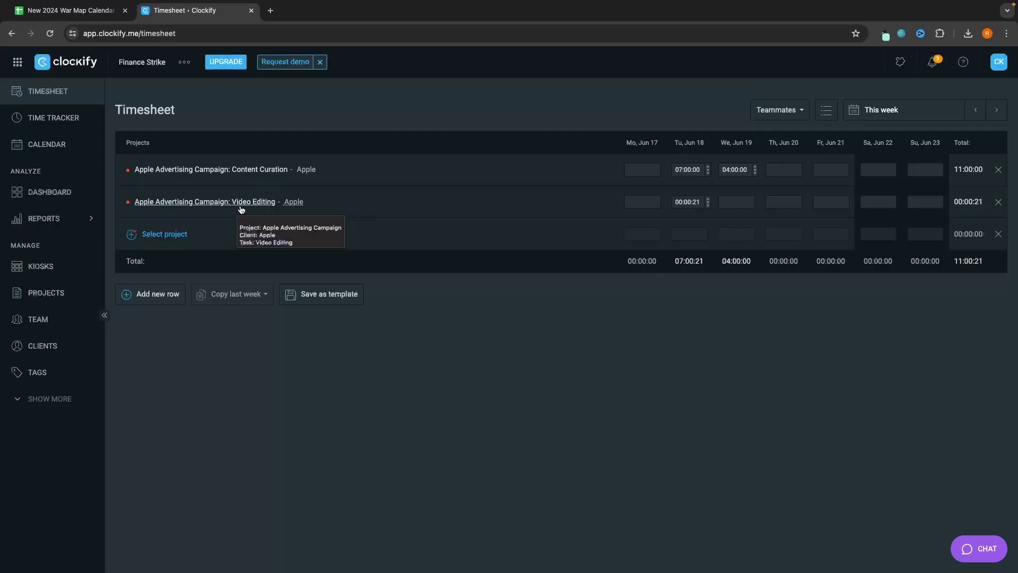
# Step: In the Calendar week view, drag the 7-hour Content Curation block from Tuesday to Thursday, Jun 20
pyautogui.click(69, 150)
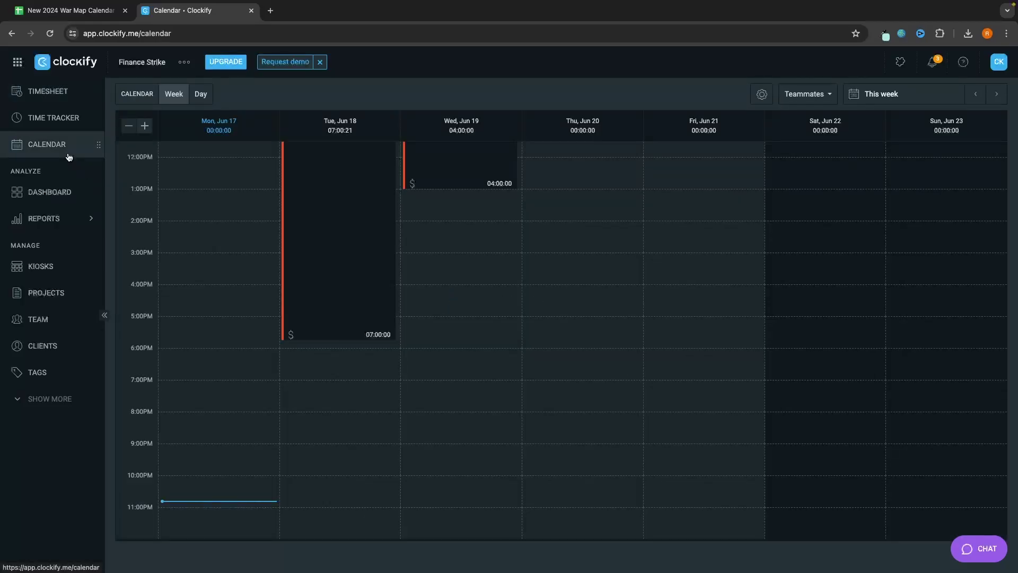
pyautogui.scroll(3, 353, 216)
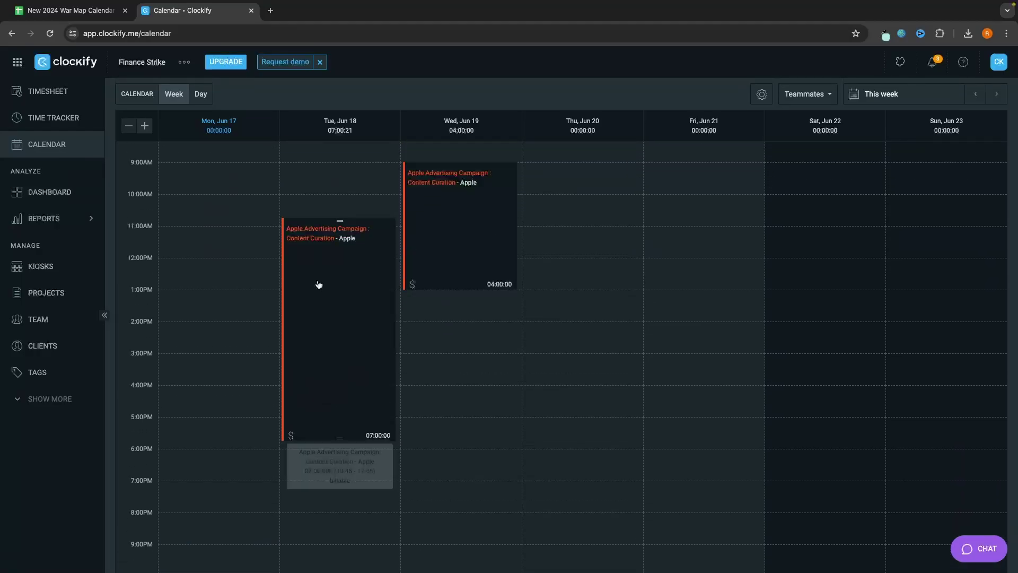
pyautogui.scroll(-2, 319, 292)
pyautogui.scroll(2, 318, 295)
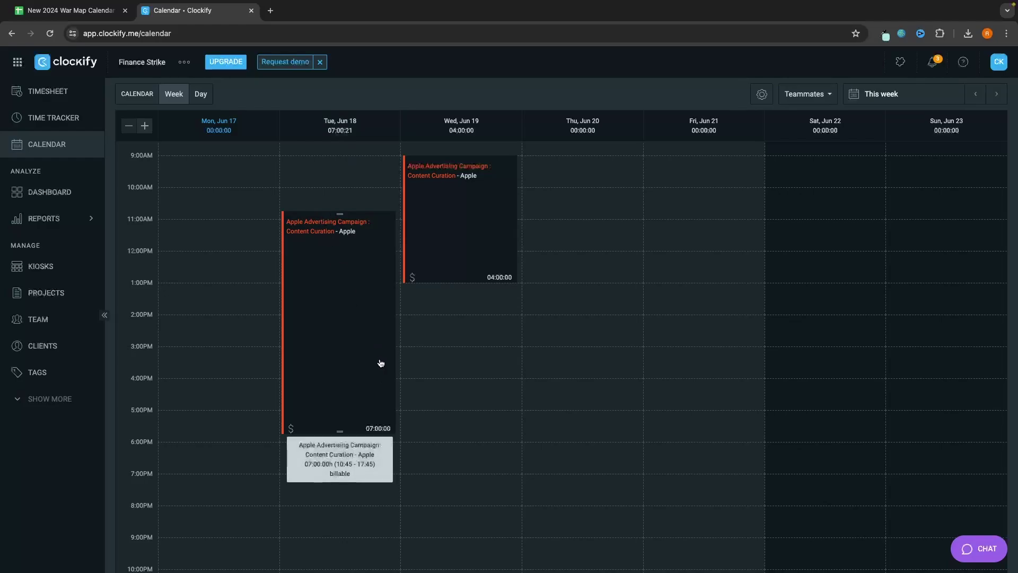
pyautogui.click(61, 102)
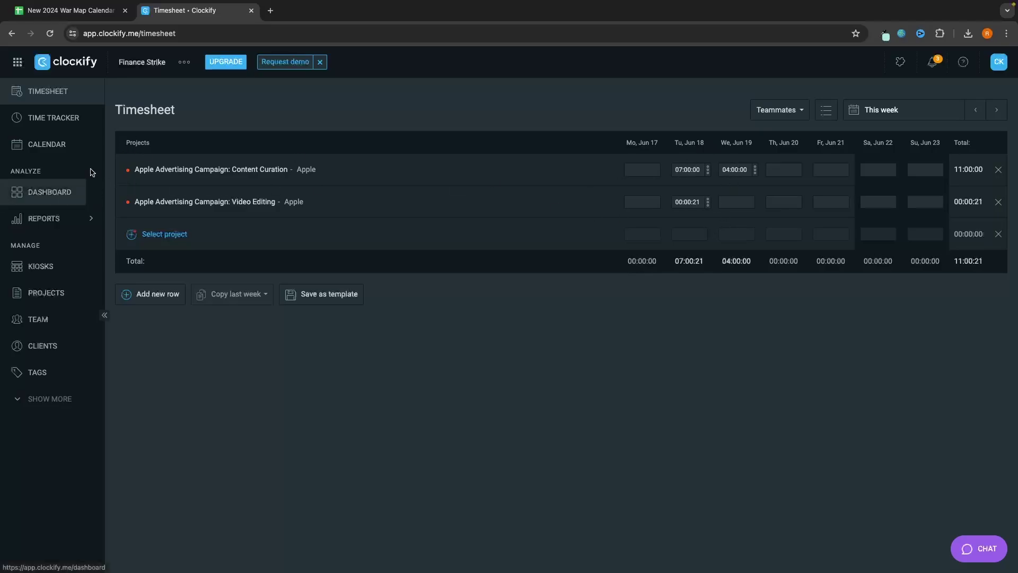
pyautogui.click(69, 147)
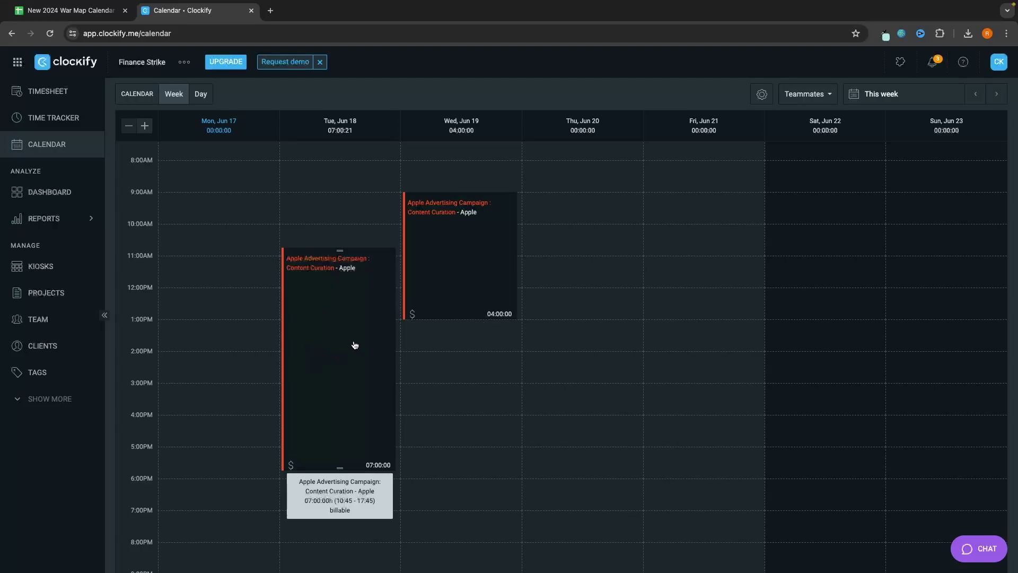
pyautogui.moveTo(330, 292); pyautogui.dragTo(596, 191)
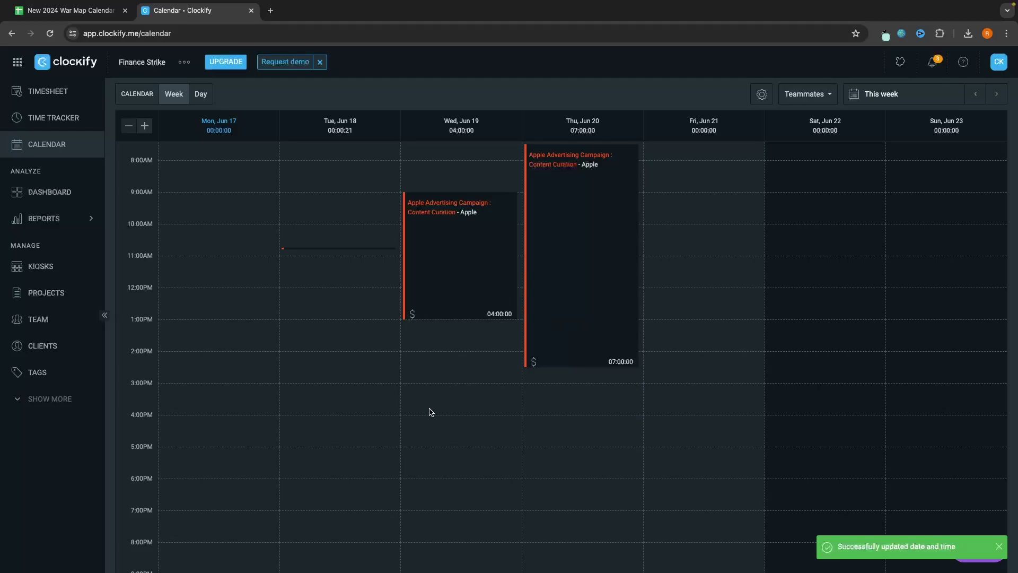
pyautogui.scroll(-2, 382, 471)
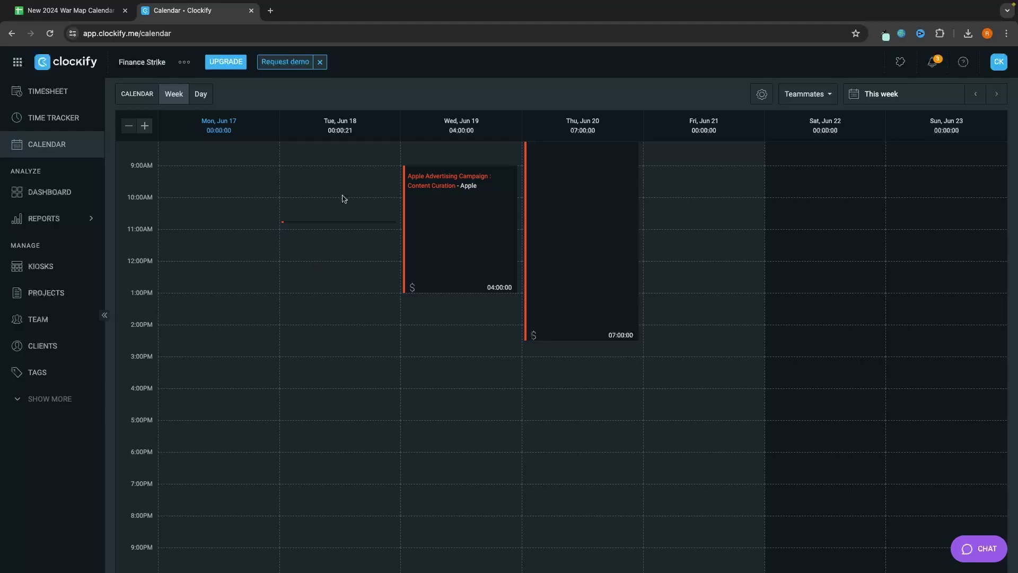
# Step: Start a Tuesday calendar entry for YouTube Recording with description 'Clockify Tutorial'
pyautogui.click(313, 273)
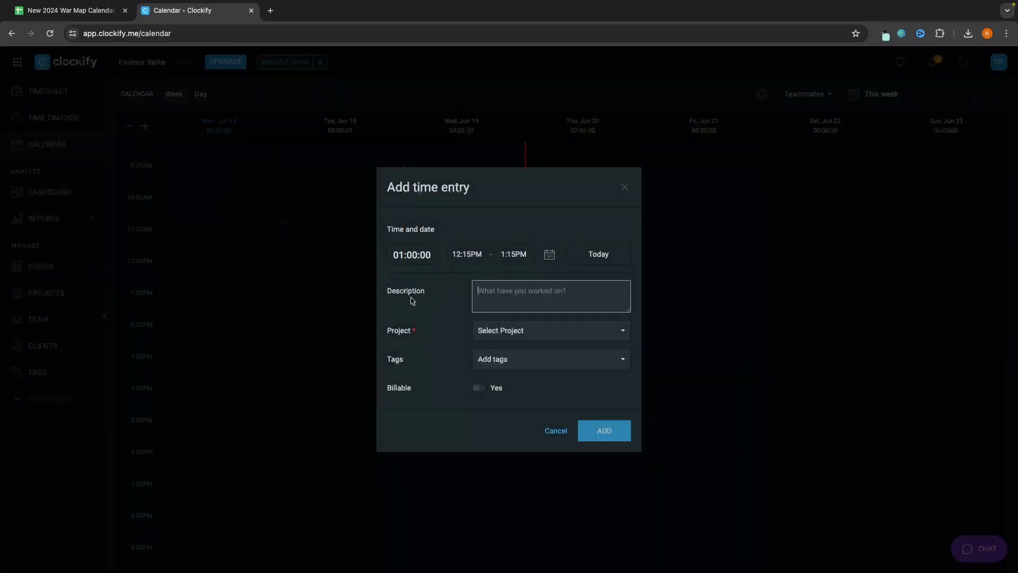
pyautogui.click(533, 338)
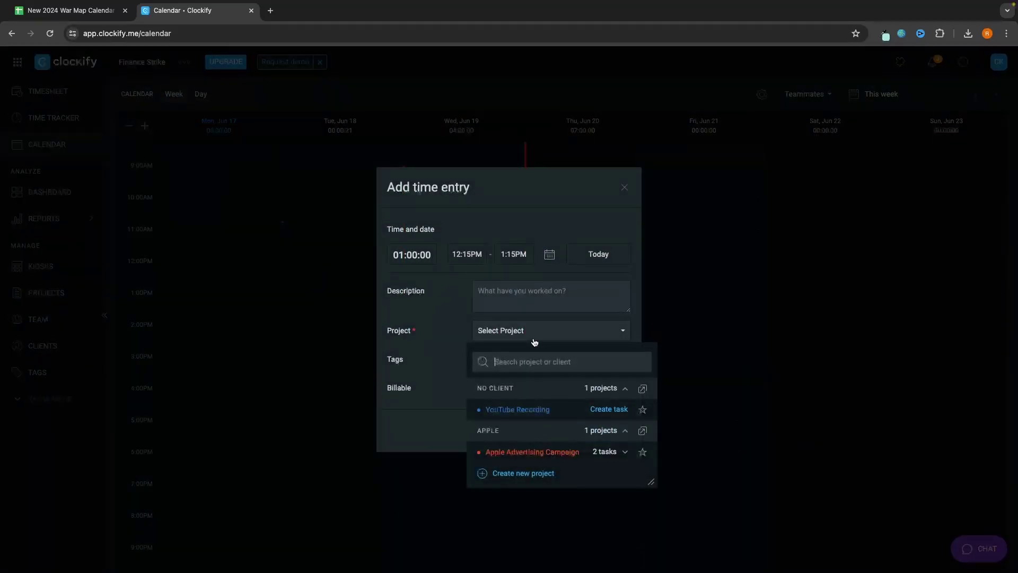
pyautogui.click(514, 410)
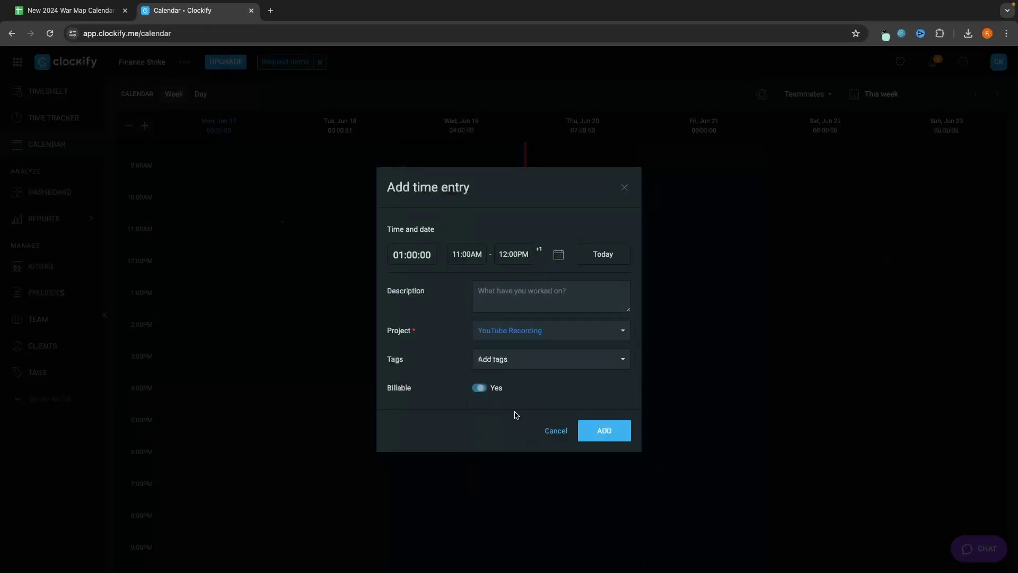
pyautogui.click(486, 297)
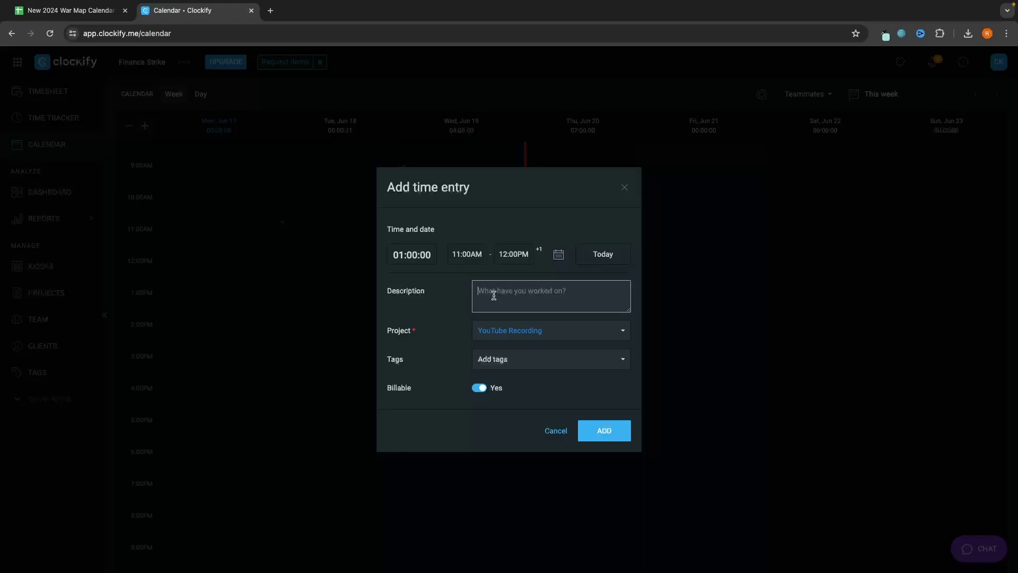
pyautogui.write('Clockify Tutorial')
pyautogui.click(476, 245)
# Step: Set the entry to start at 11:00AM with a 2-hour duration, then add it
pyautogui.click(467, 254)
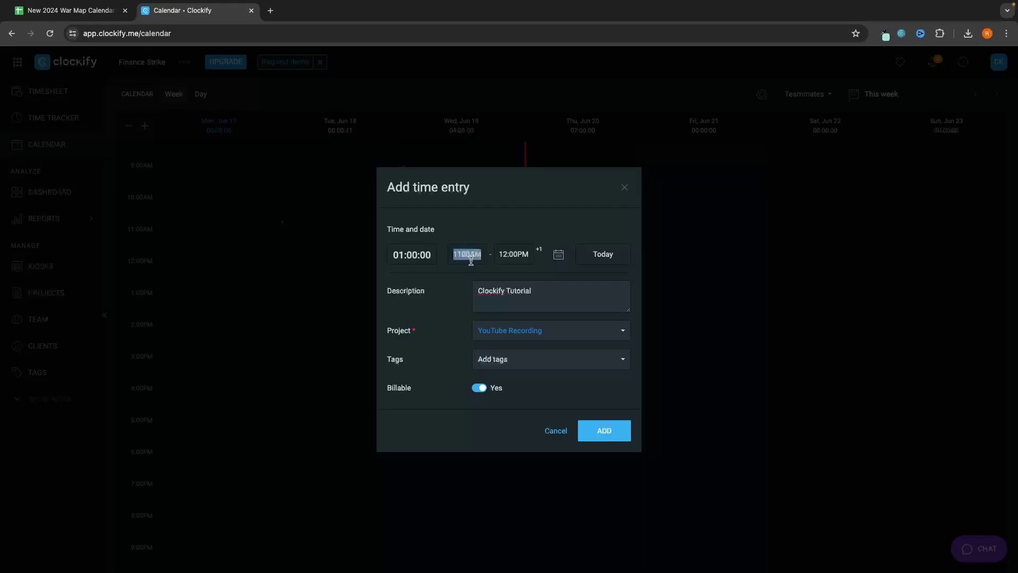
pyautogui.click(517, 237)
pyautogui.click(403, 247)
pyautogui.click(502, 200)
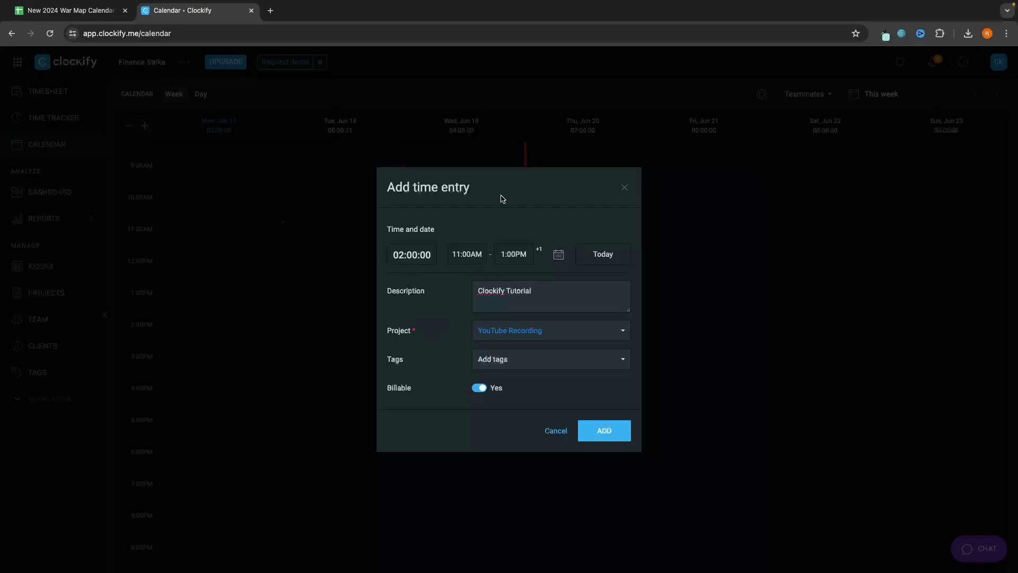
pyautogui.click(465, 252)
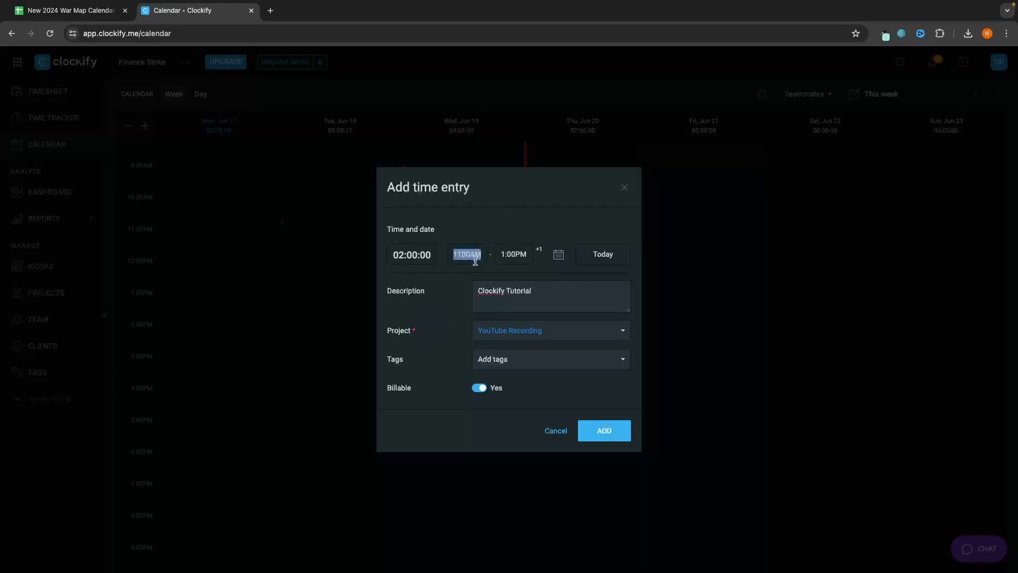
pyautogui.click(533, 288)
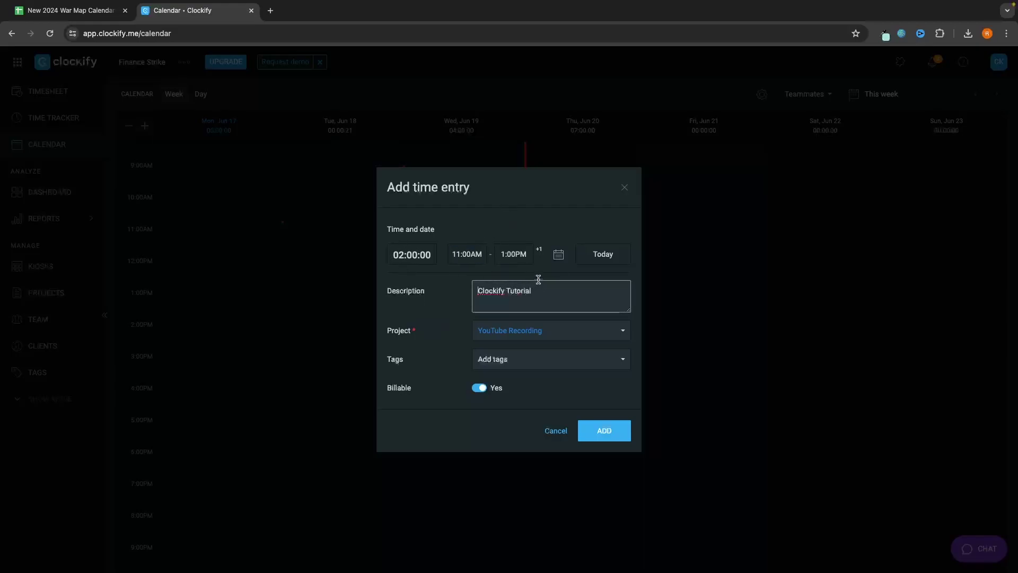
pyautogui.click(597, 432)
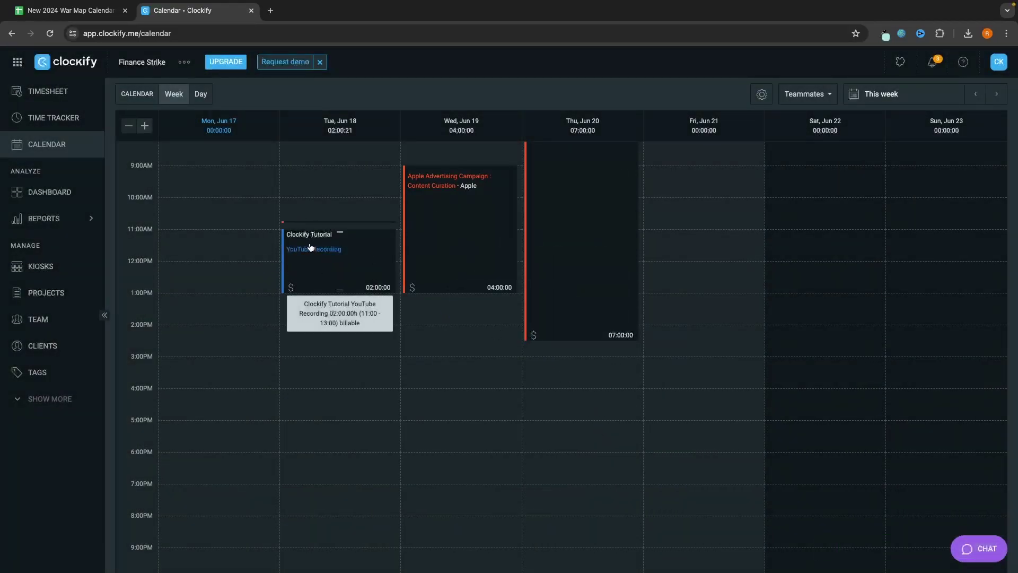
pyautogui.click(45, 94)
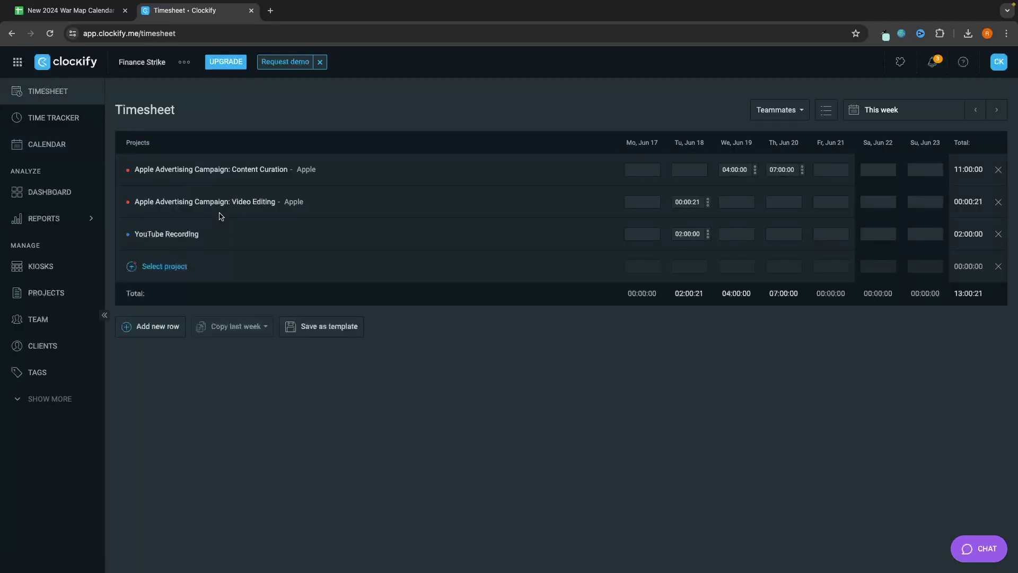
pyautogui.click(67, 118)
pyautogui.click(51, 99)
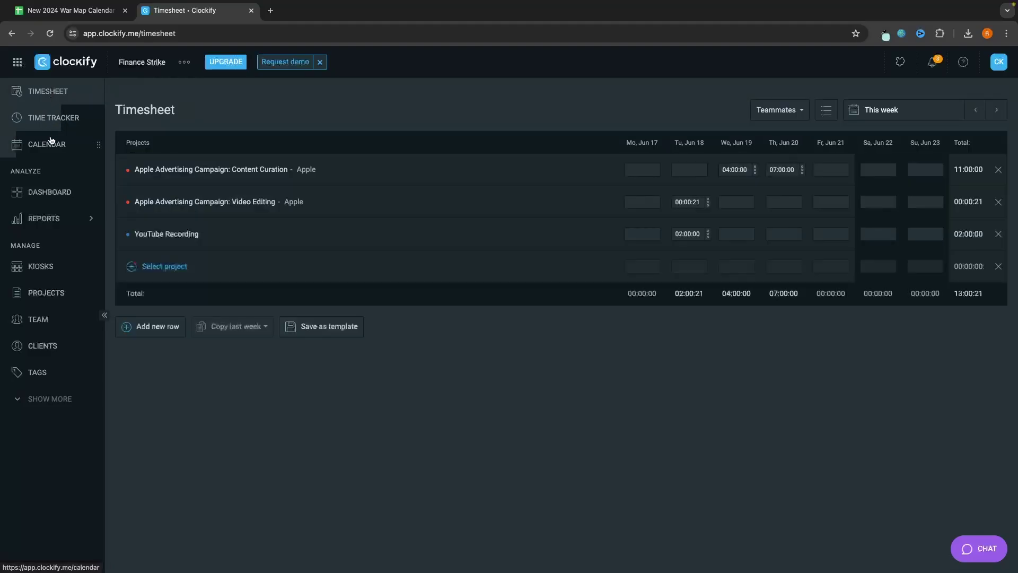
pyautogui.click(51, 142)
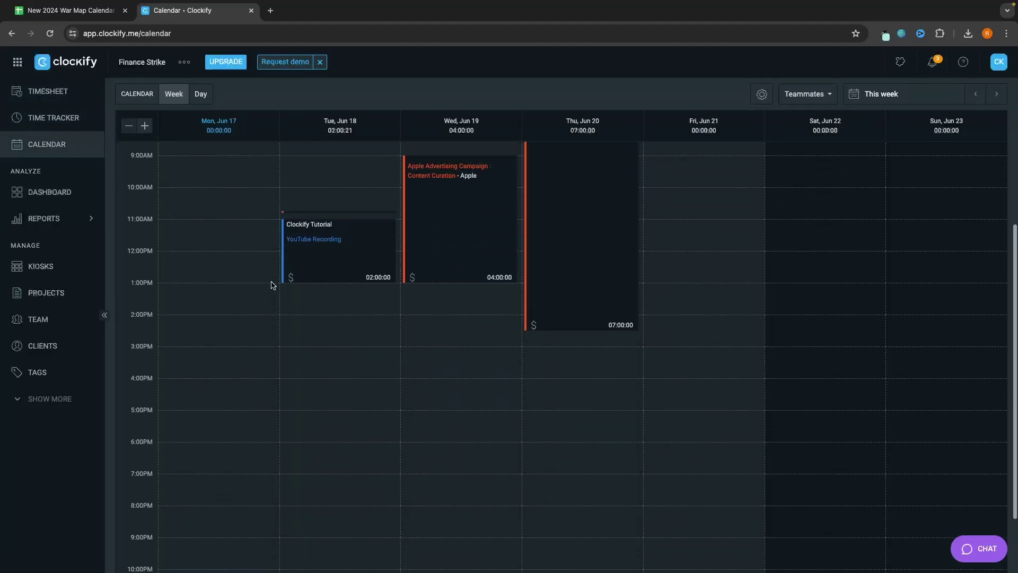
# Step: Review this week's entries in Time Tracker, Timesheet and Calendar, ending on the Dashboard charts
pyautogui.scroll(3, 272, 285)
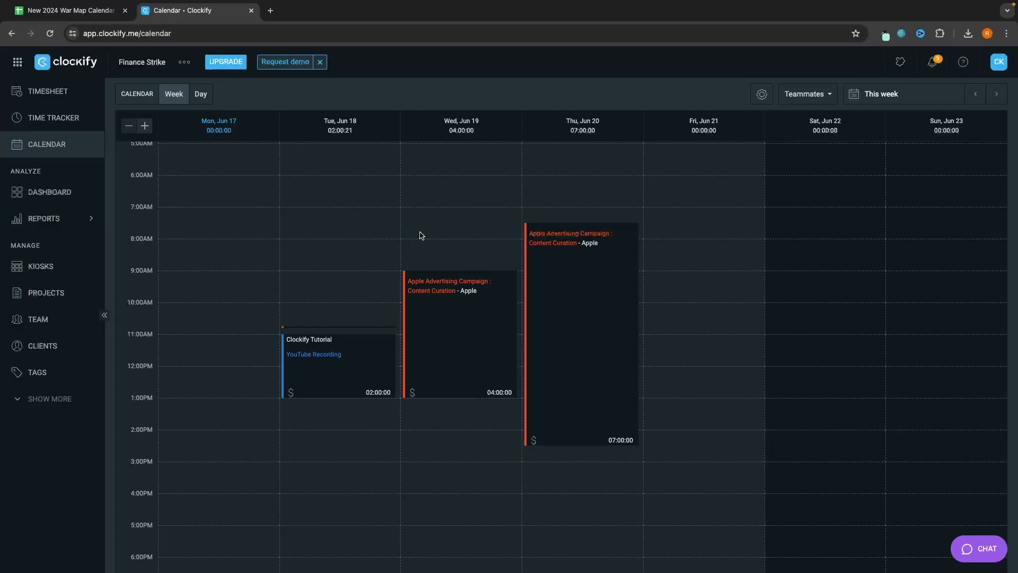
pyautogui.click(53, 117)
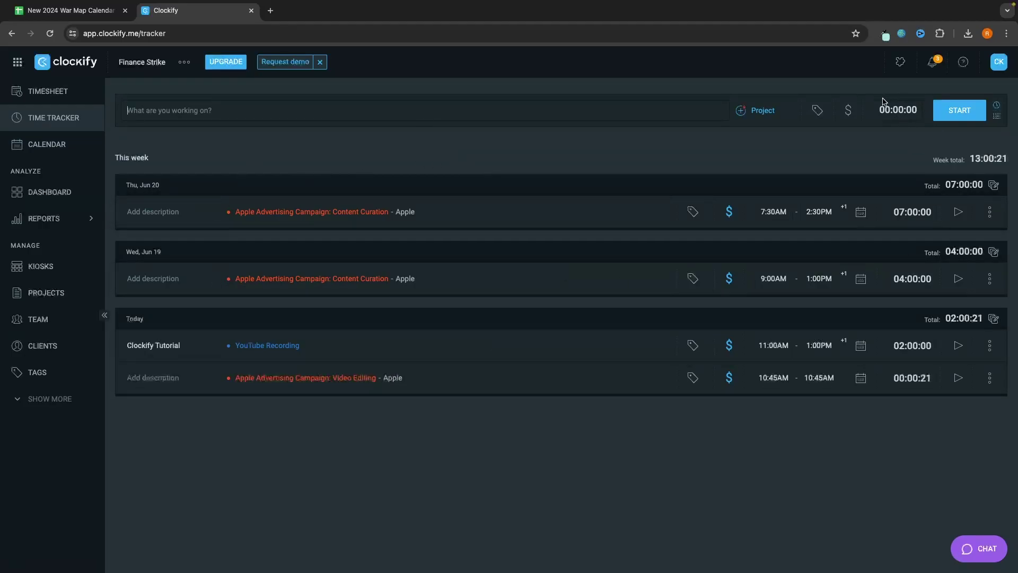
pyautogui.click(21, 91)
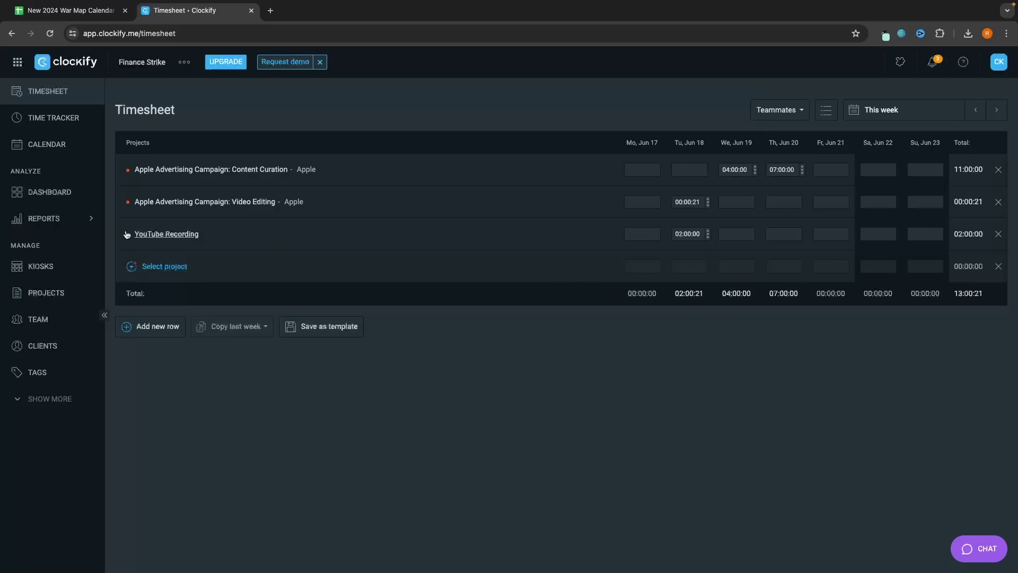
pyautogui.click(63, 148)
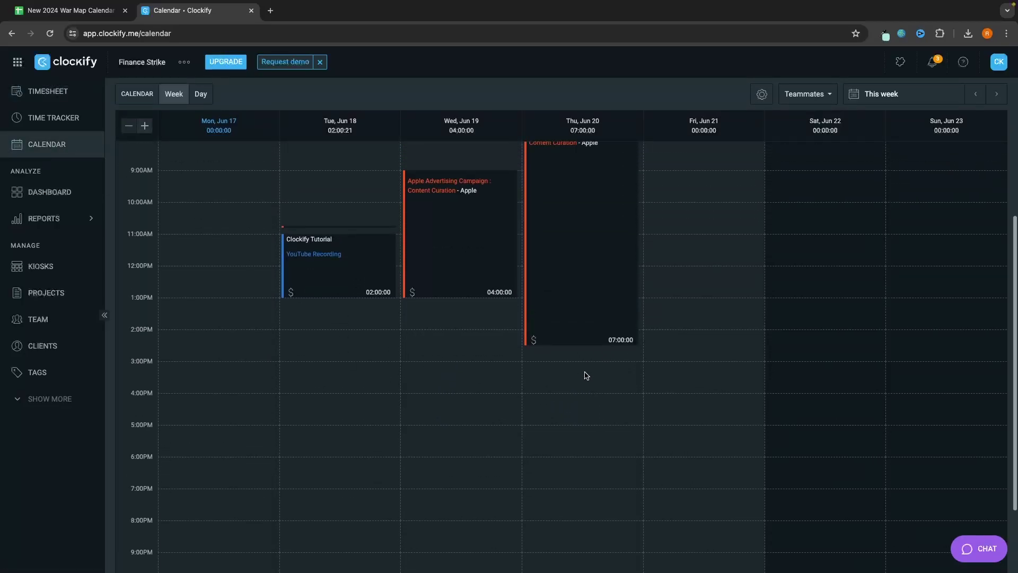
pyautogui.click(49, 192)
pyautogui.scroll(-1, 361, 249)
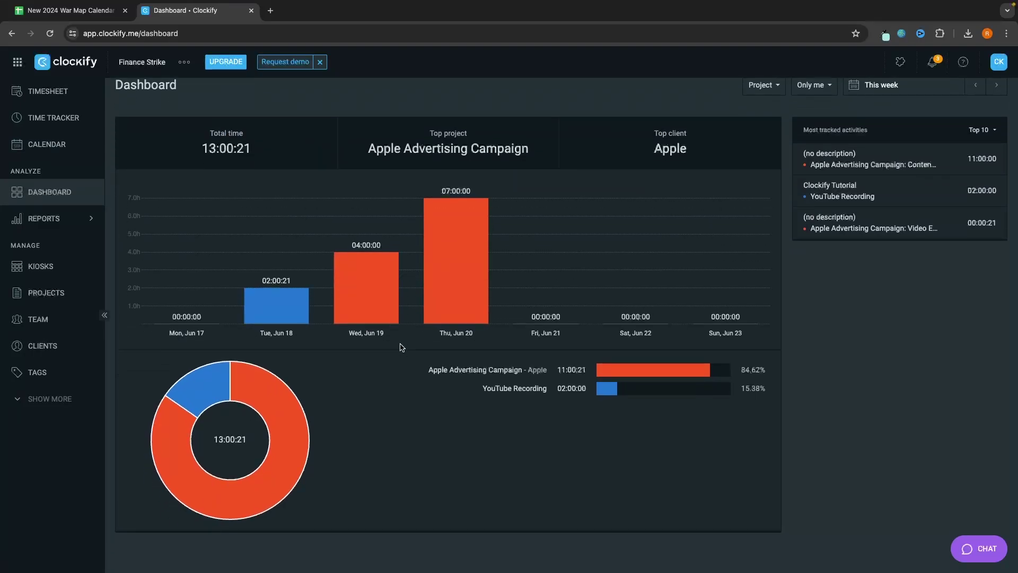
pyautogui.scroll(1, 401, 348)
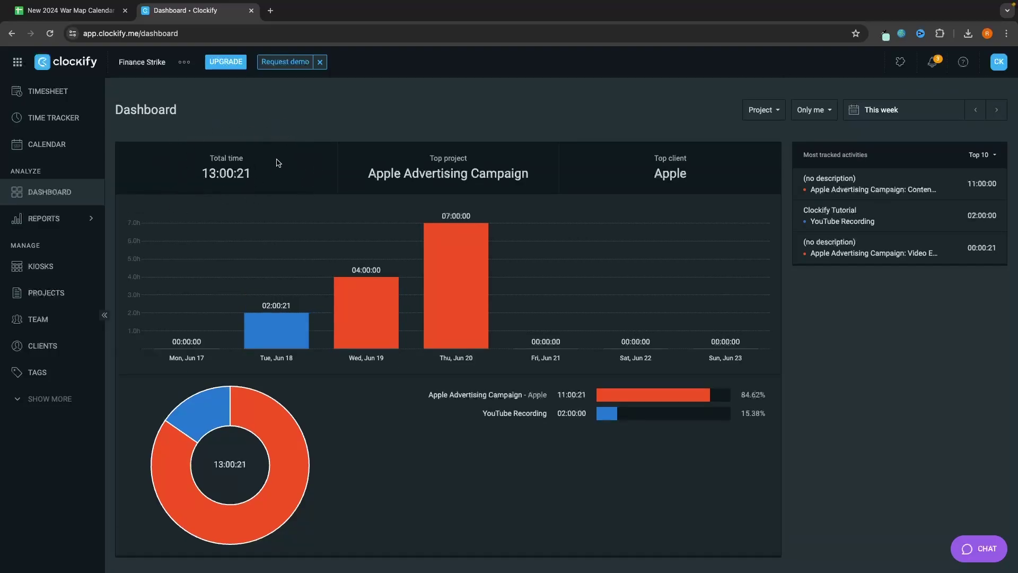
pyautogui.moveTo(200, 174); pyautogui.dragTo(270, 174)
pyautogui.click(47, 91)
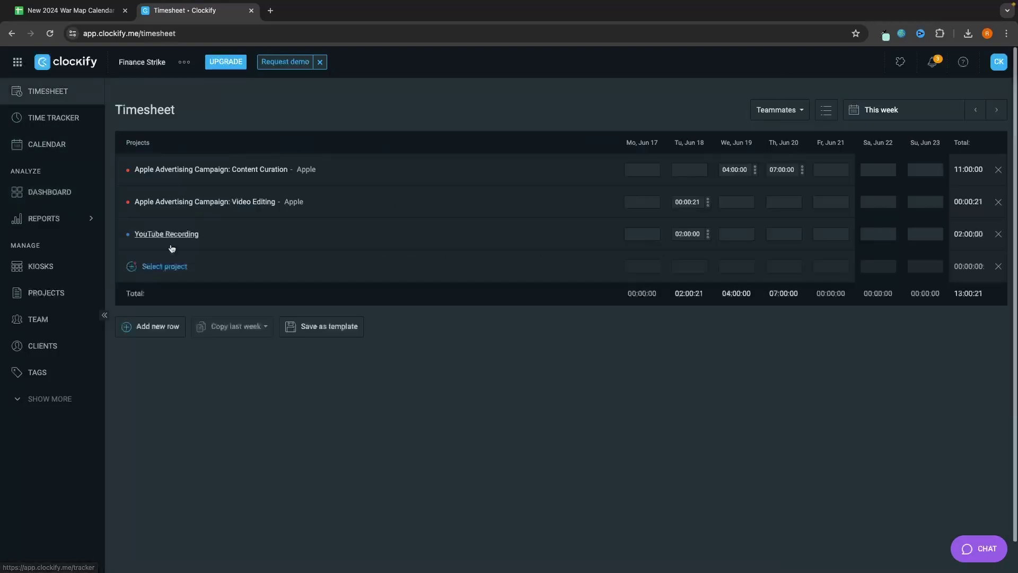
pyautogui.click(49, 192)
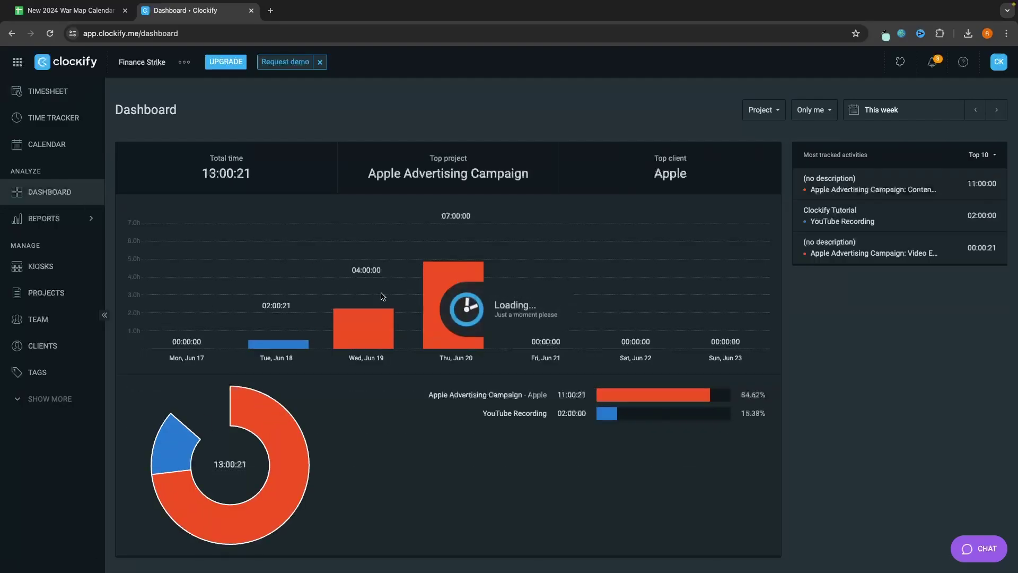
pyautogui.scroll(-1, 444, 313)
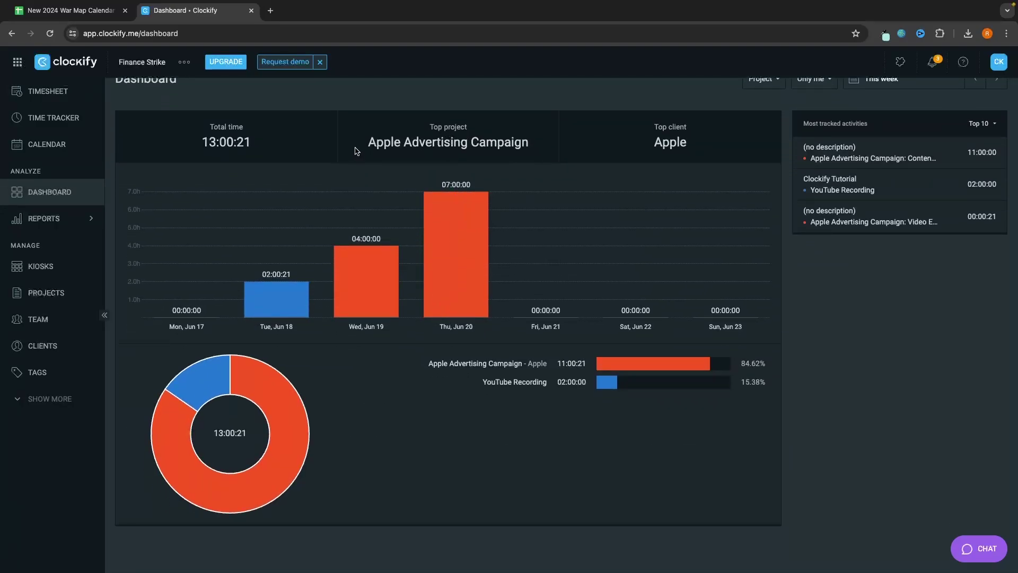
pyautogui.moveTo(365, 149); pyautogui.dragTo(605, 150)
pyautogui.click(576, 149)
pyautogui.moveTo(361, 147); pyautogui.dragTo(557, 148)
pyautogui.click(429, 137)
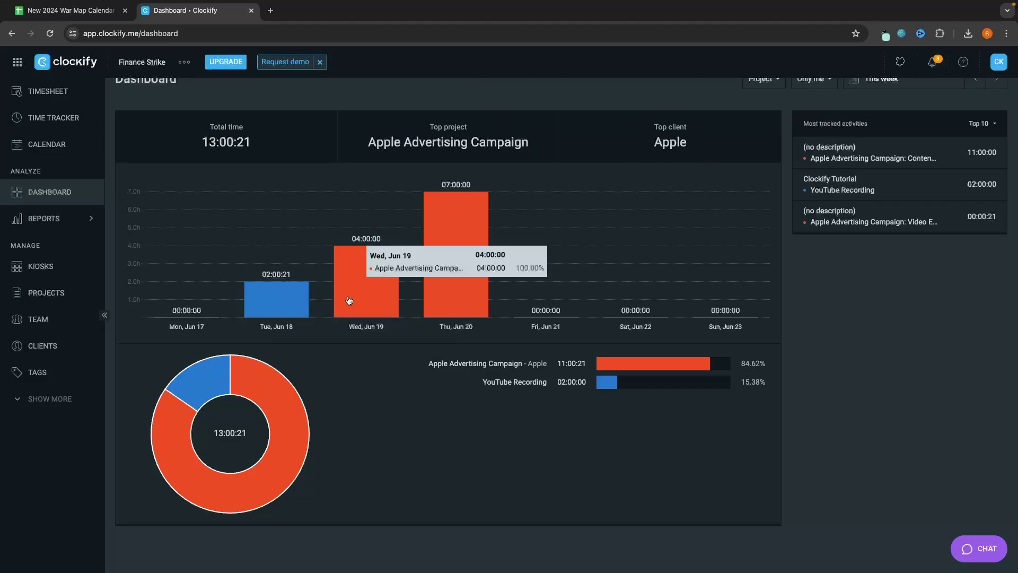
pyautogui.moveTo(273, 305)
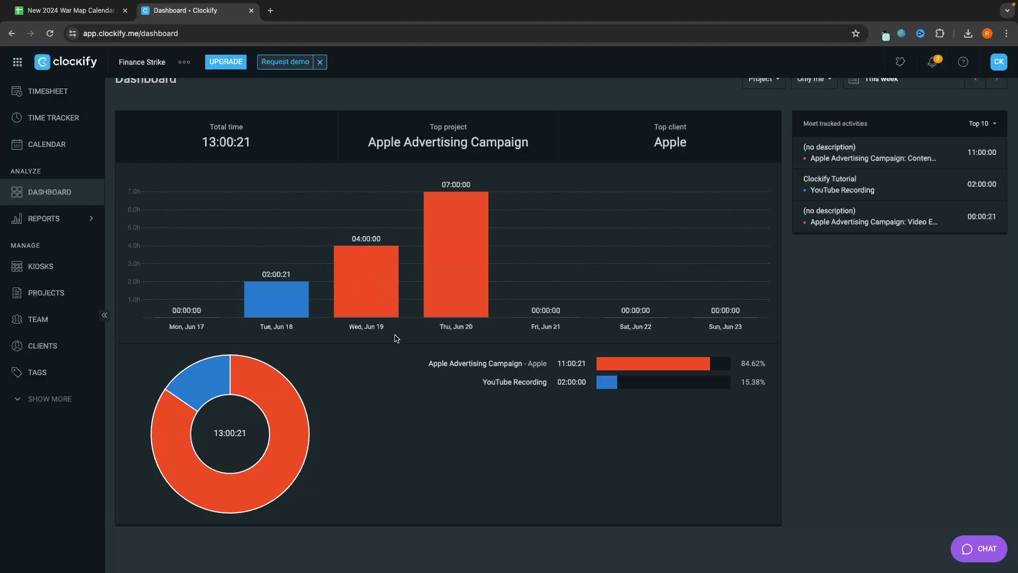
pyautogui.moveTo(377, 292)
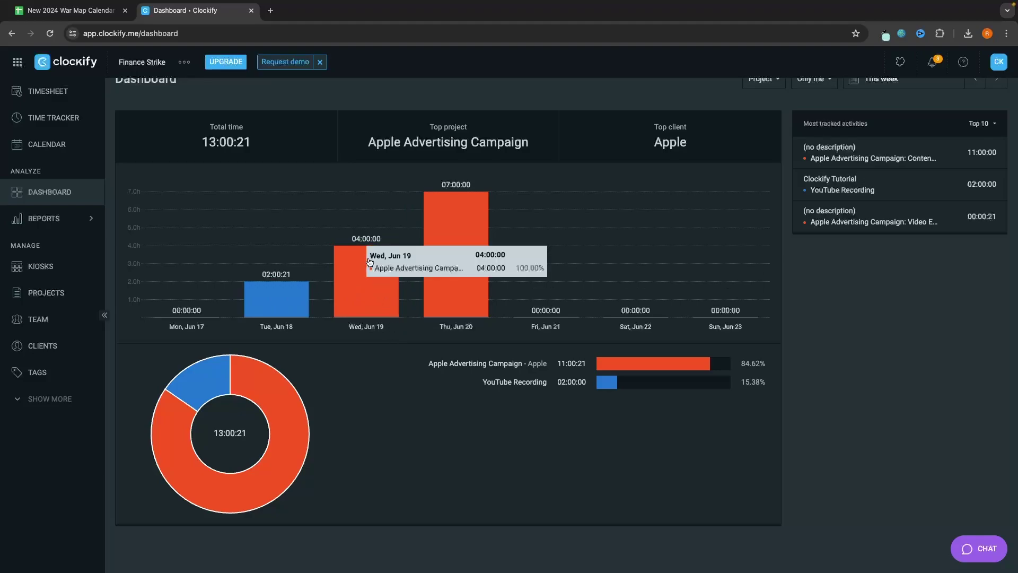
# Step: In Calendar, move the Clockify Tutorial entry from Tue 11AM to Wed 2PM
pyautogui.click(85, 146)
pyautogui.scroll(3, 426, 253)
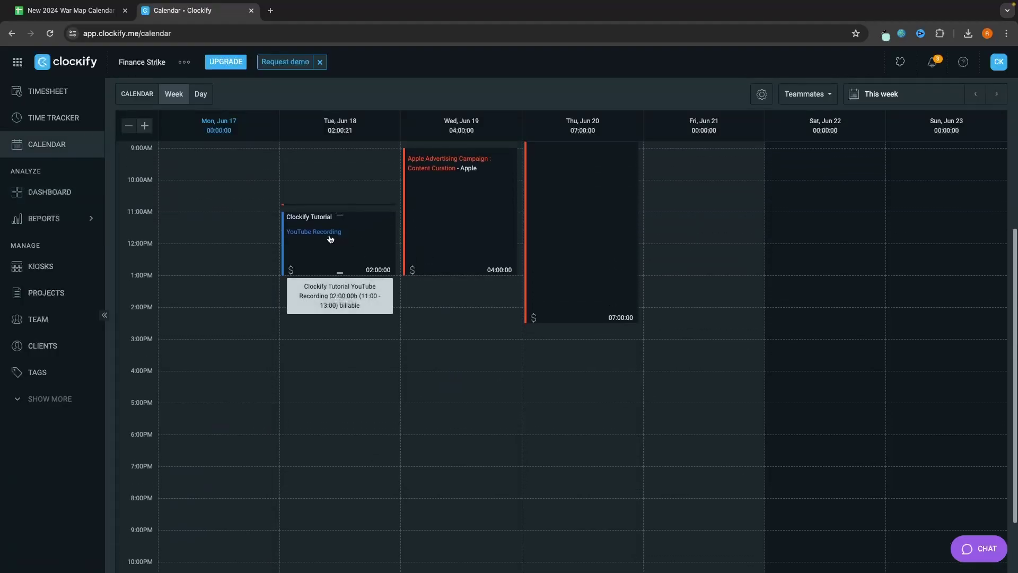
pyautogui.moveTo(330, 236); pyautogui.dragTo(460, 346)
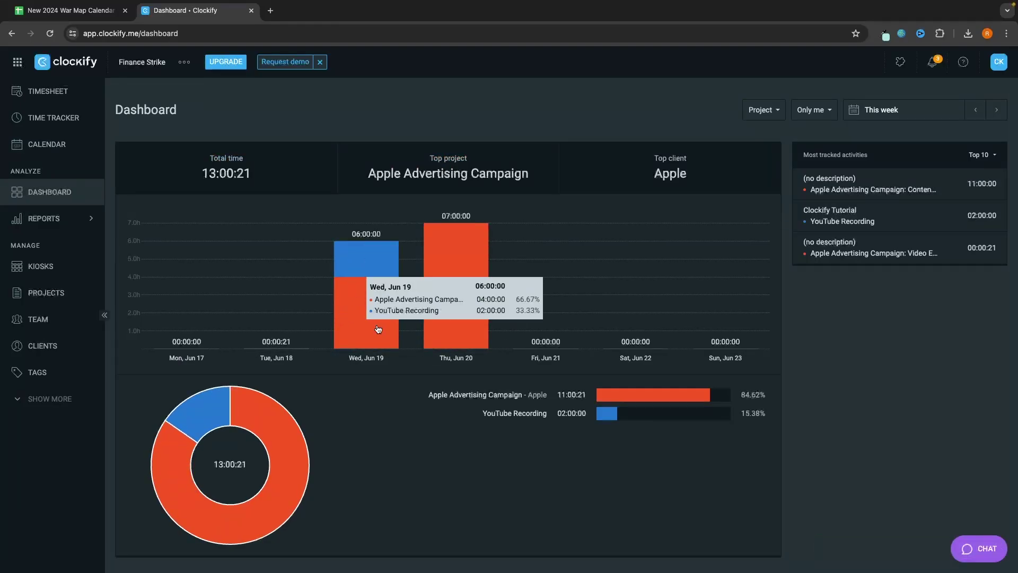
# Step: Back on the Dashboard, open the Only me dropdown to choose whose time is shown
pyautogui.scroll(-1, 379, 365)
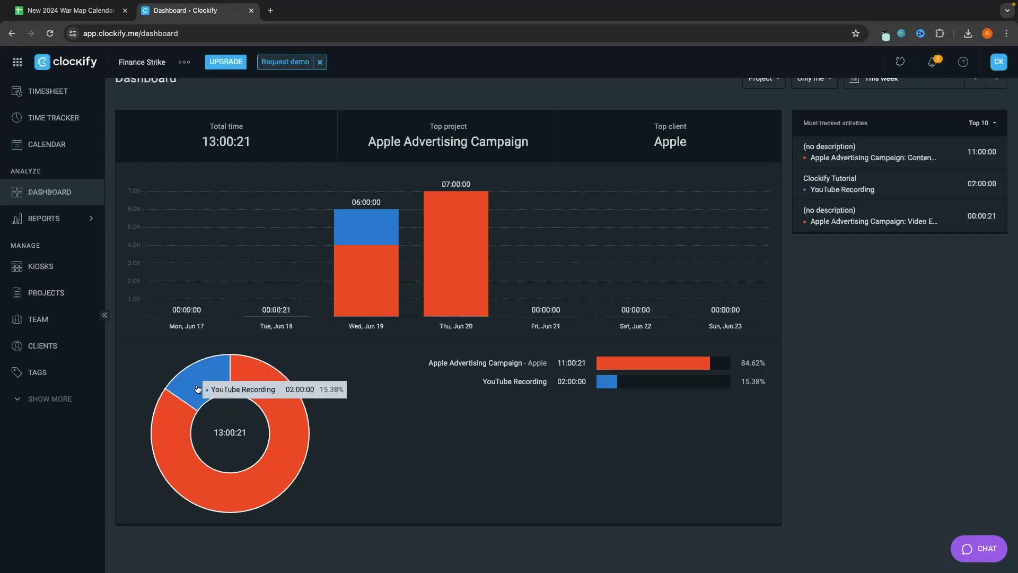
pyautogui.scroll(1, 197, 389)
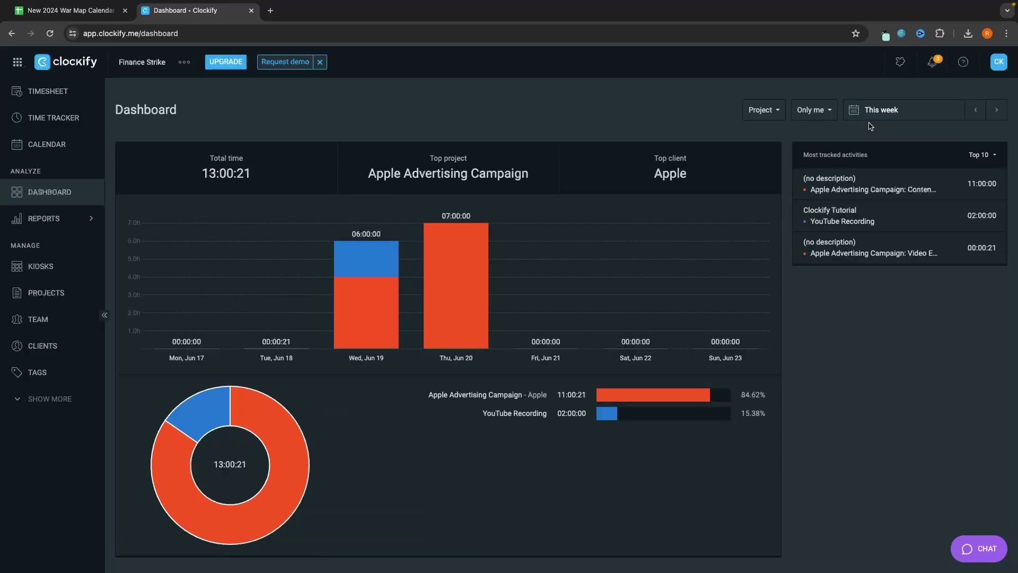
pyautogui.click(830, 111)
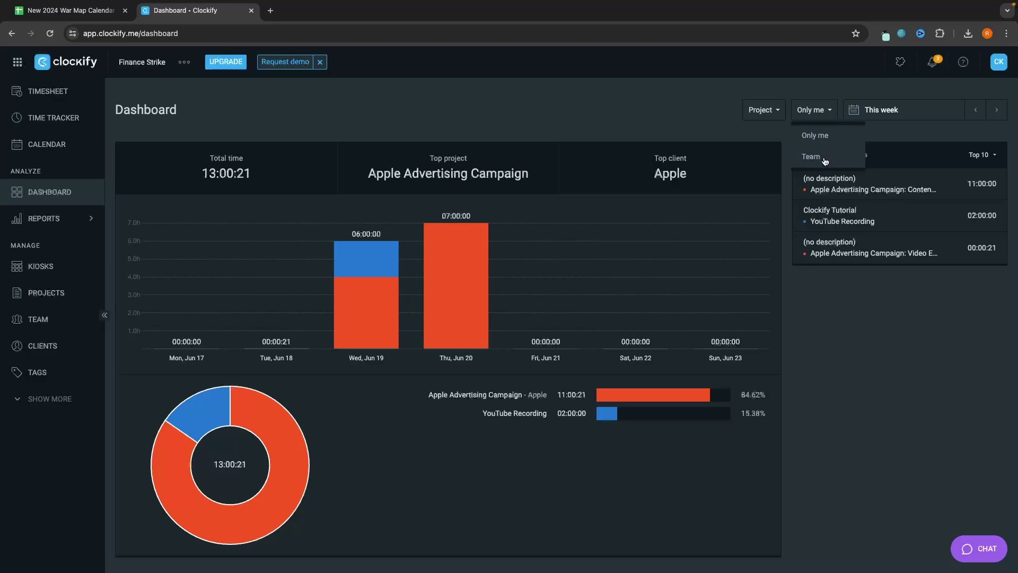
# Step: Switch the Dashboard to Team, scan its charts, then open this week's Summary report
pyautogui.click(823, 155)
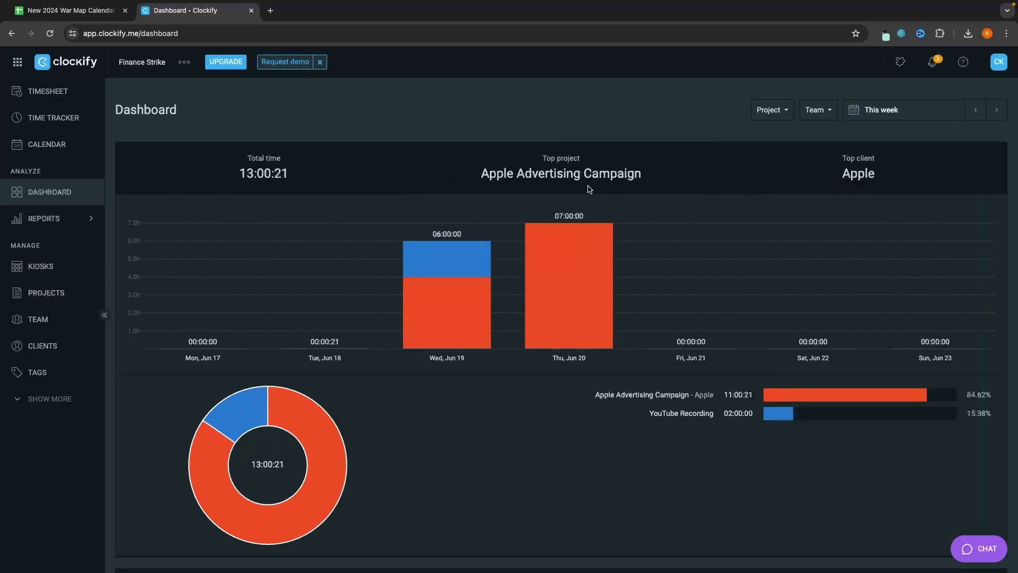
pyautogui.scroll(-3, 272, 418)
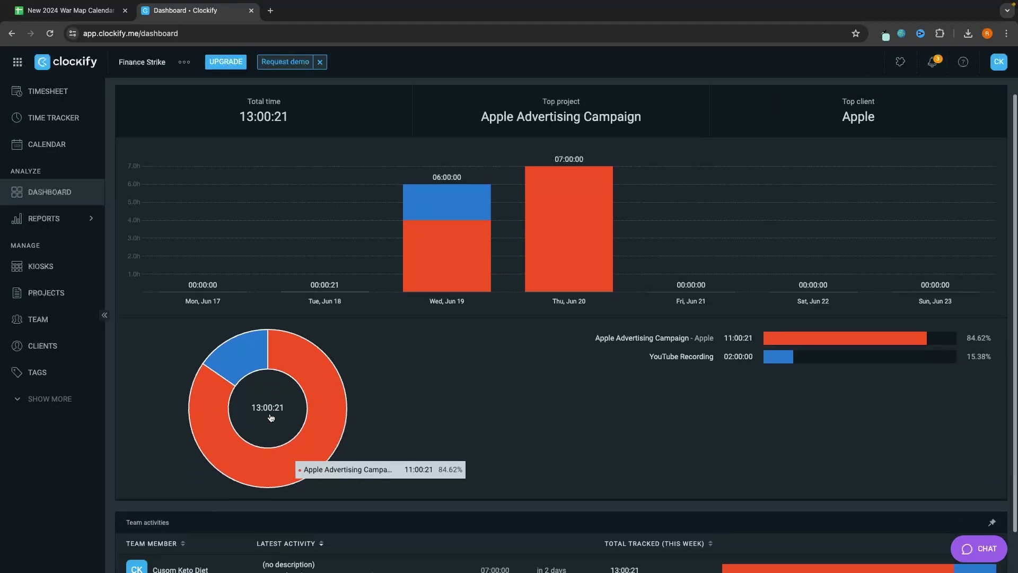
pyautogui.scroll(-2, 573, 212)
pyautogui.scroll(2, 530, 239)
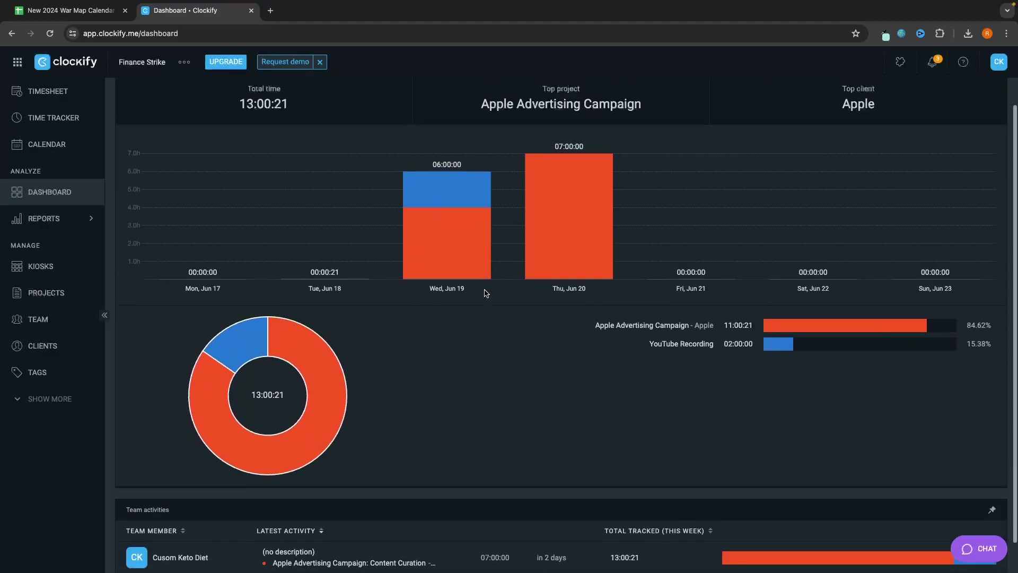
pyautogui.scroll(-2, 486, 293)
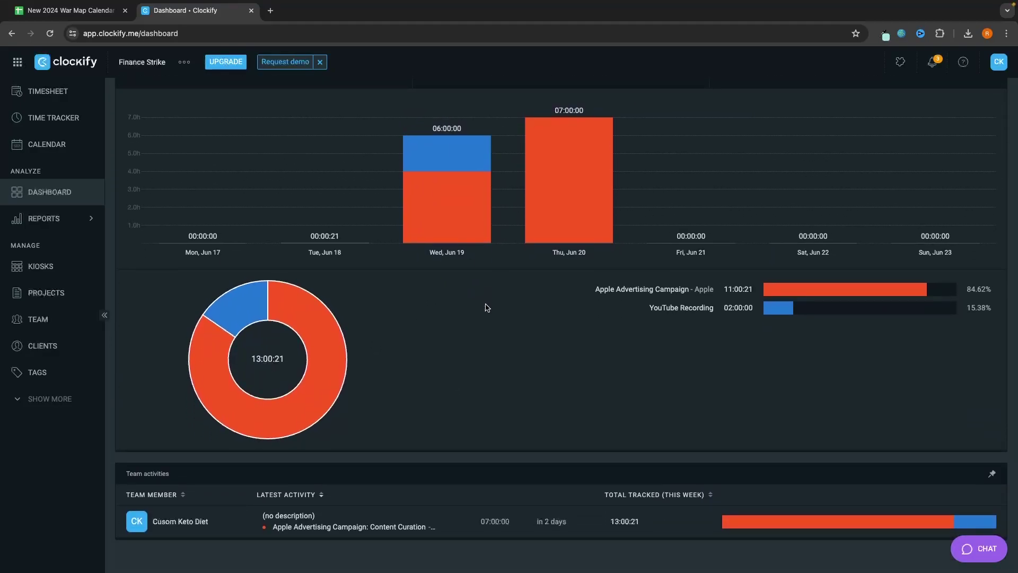
pyautogui.scroll(1, 503, 298)
pyautogui.scroll(4, 503, 298)
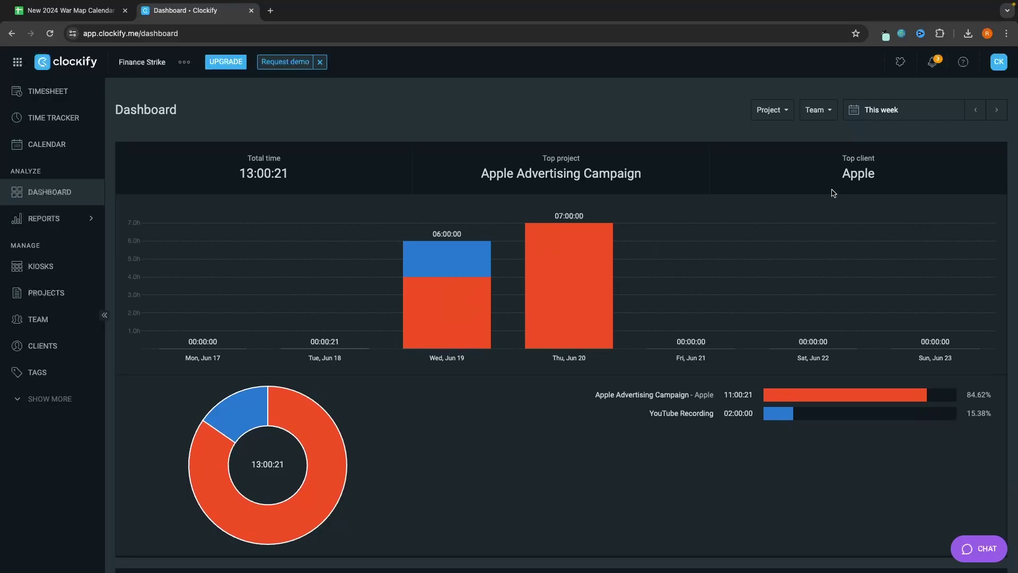
pyautogui.click(63, 219)
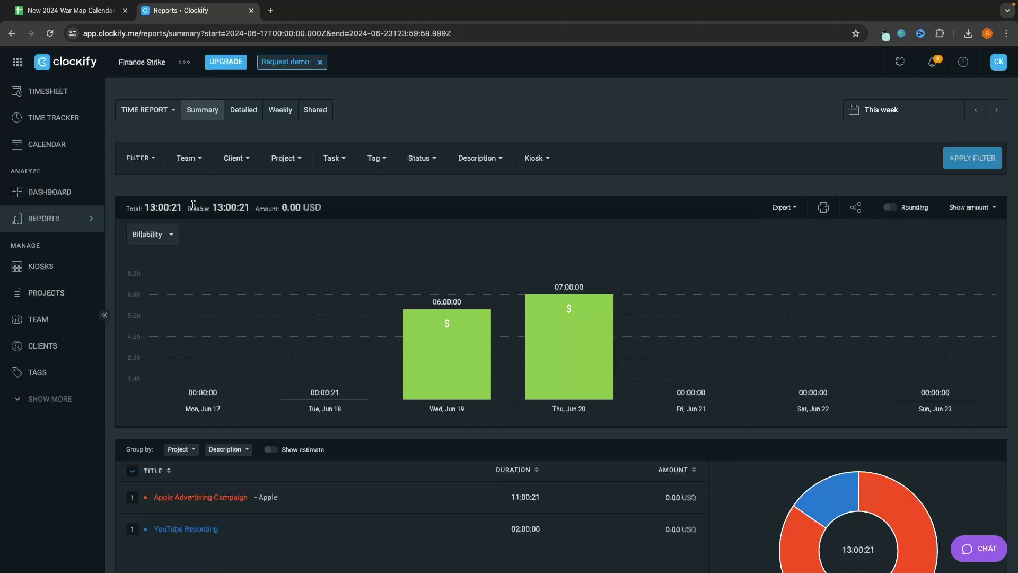
# Step: Filter the summary report to the first listed team member
pyautogui.scroll(-3, 315, 272)
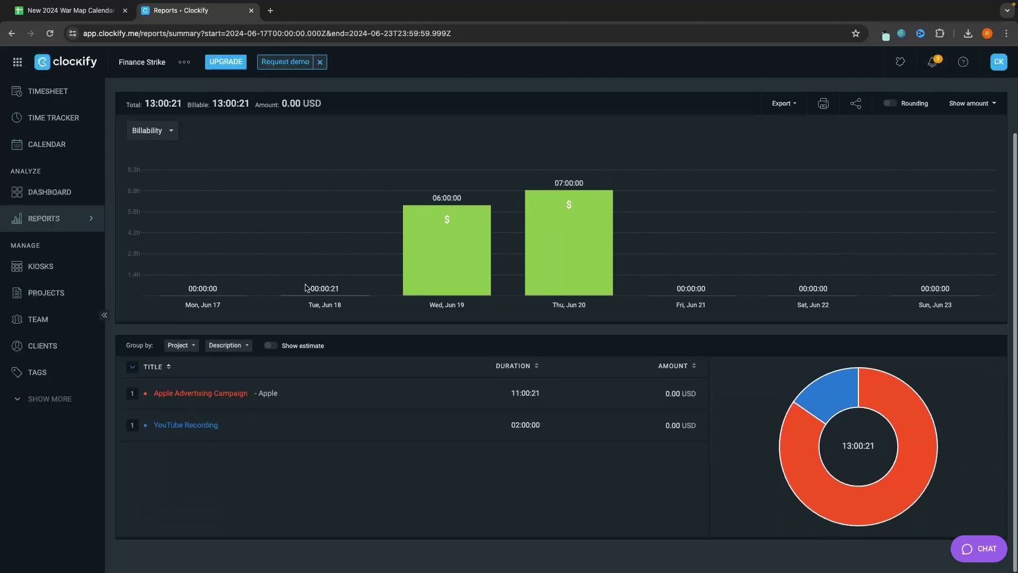
pyautogui.scroll(1, 843, 380)
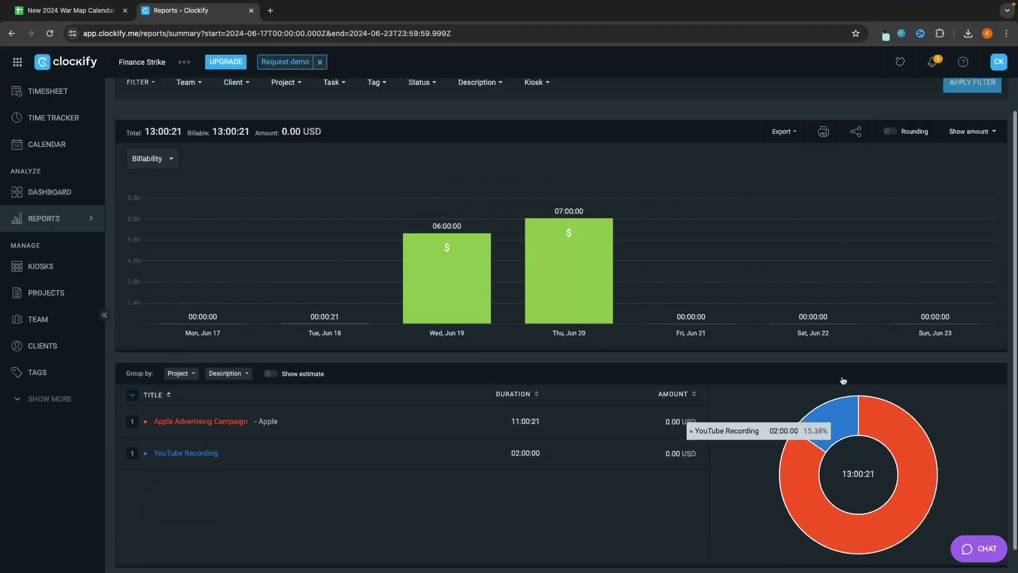
pyautogui.scroll(2, 843, 381)
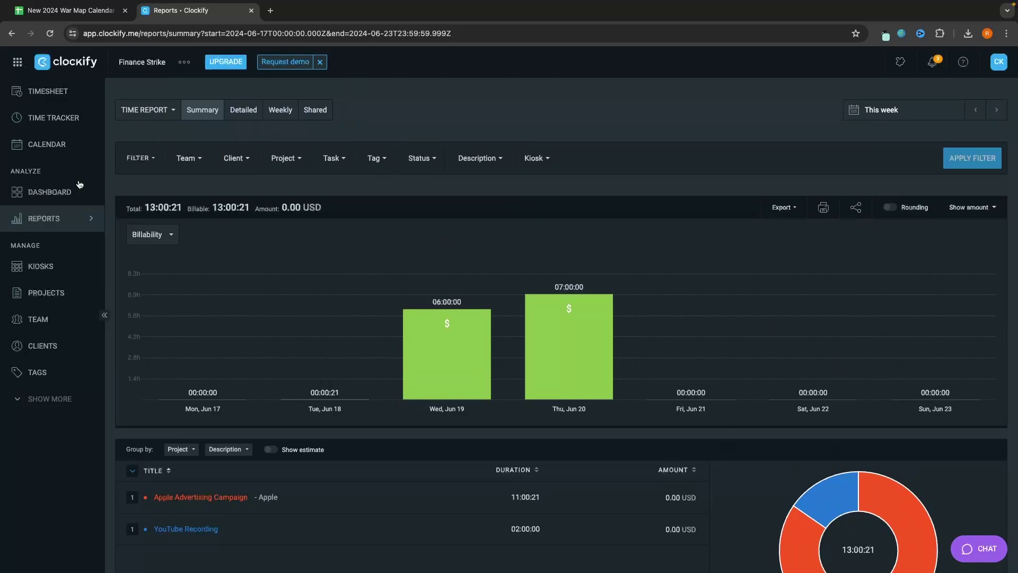
pyautogui.click(186, 160)
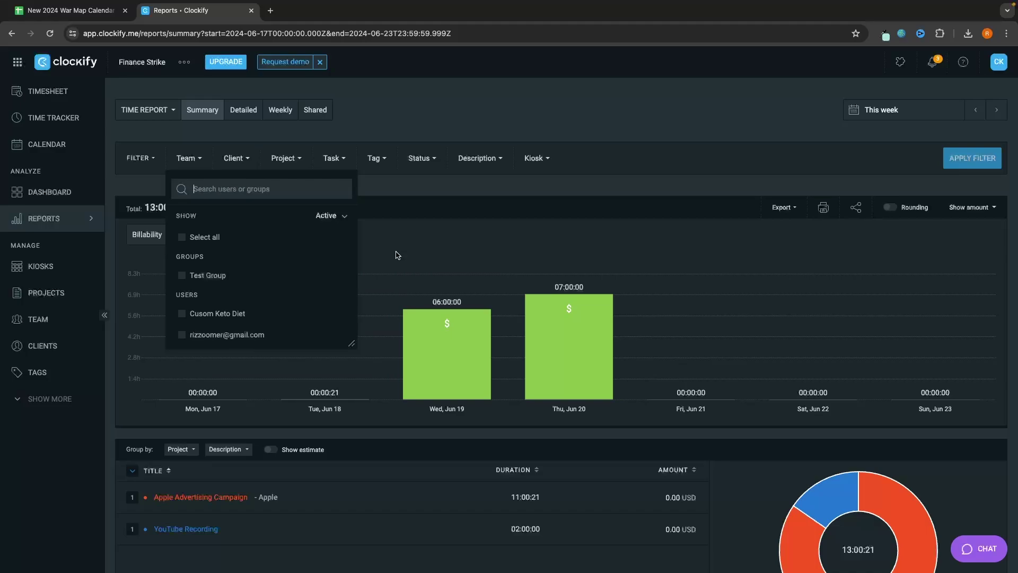
pyautogui.click(279, 313)
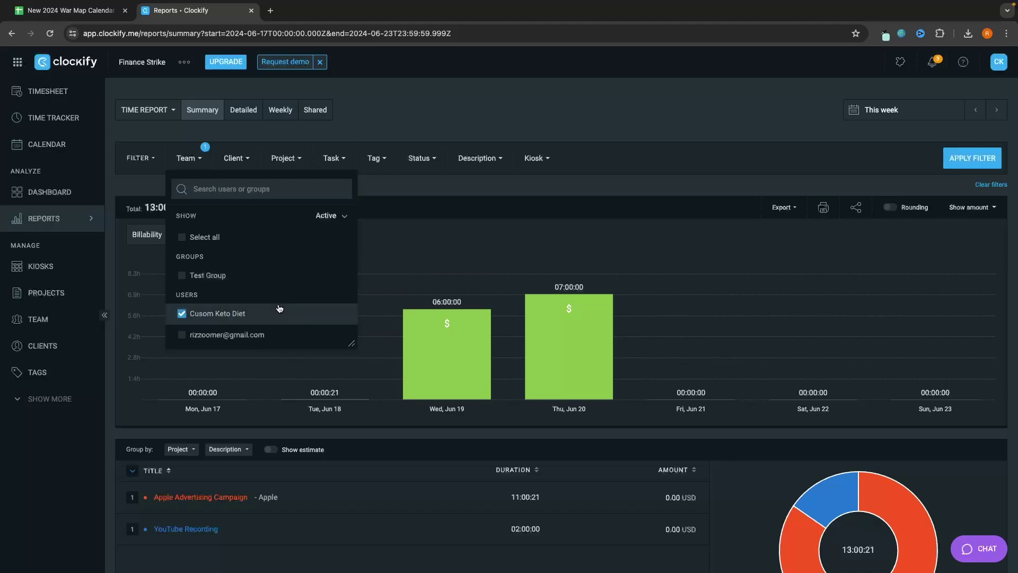
pyautogui.click(960, 158)
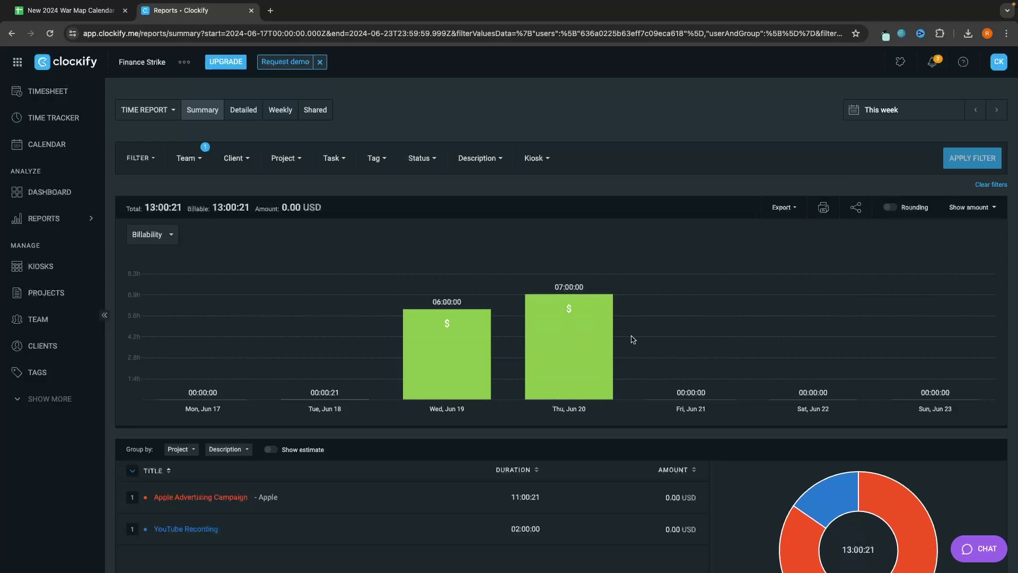
# Step: Apply the Apple client filter, then open and close the Project filter without choosing
pyautogui.click(236, 158)
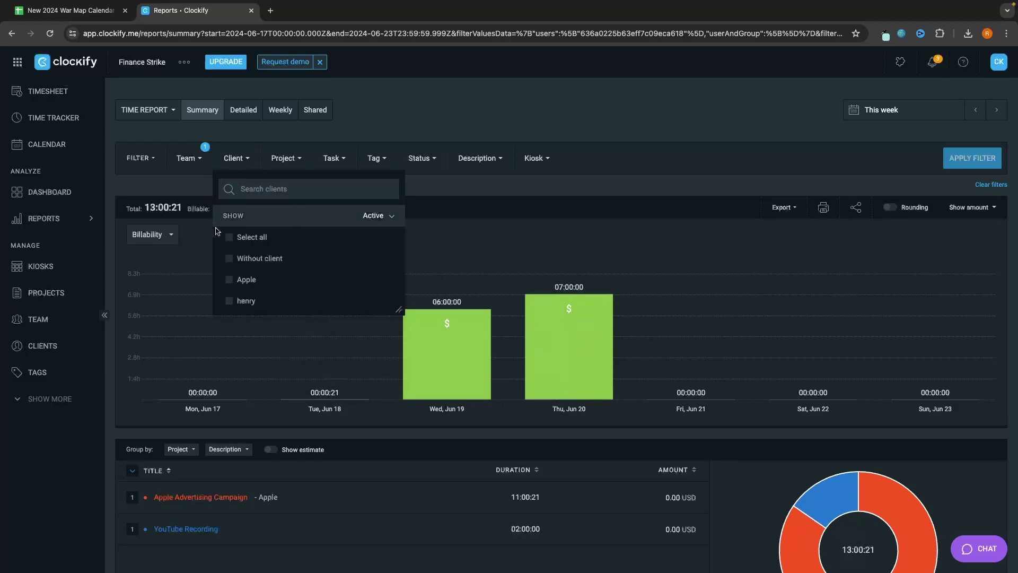
pyautogui.click(247, 279)
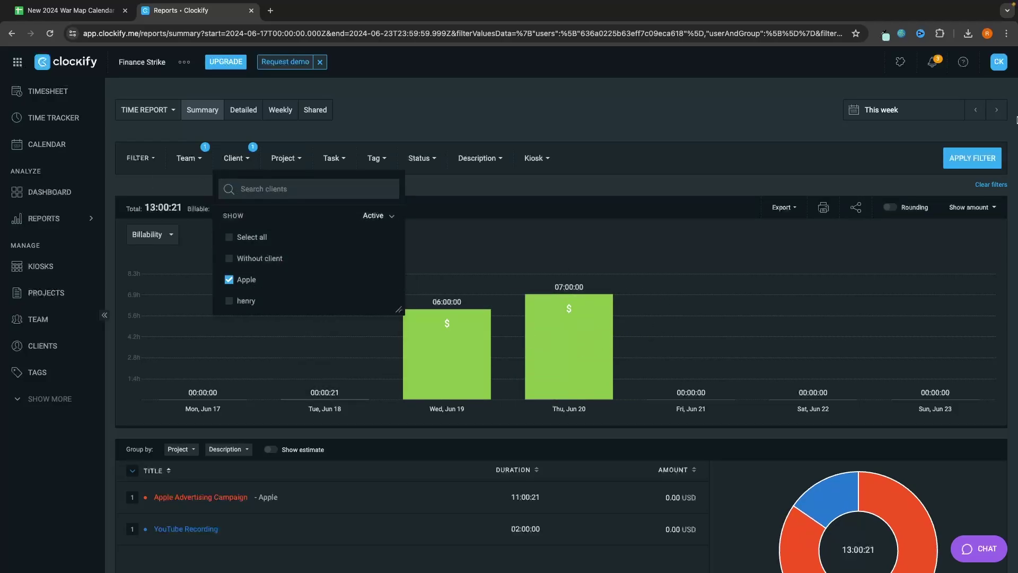
pyautogui.click(976, 156)
pyautogui.scroll(-2, 784, 316)
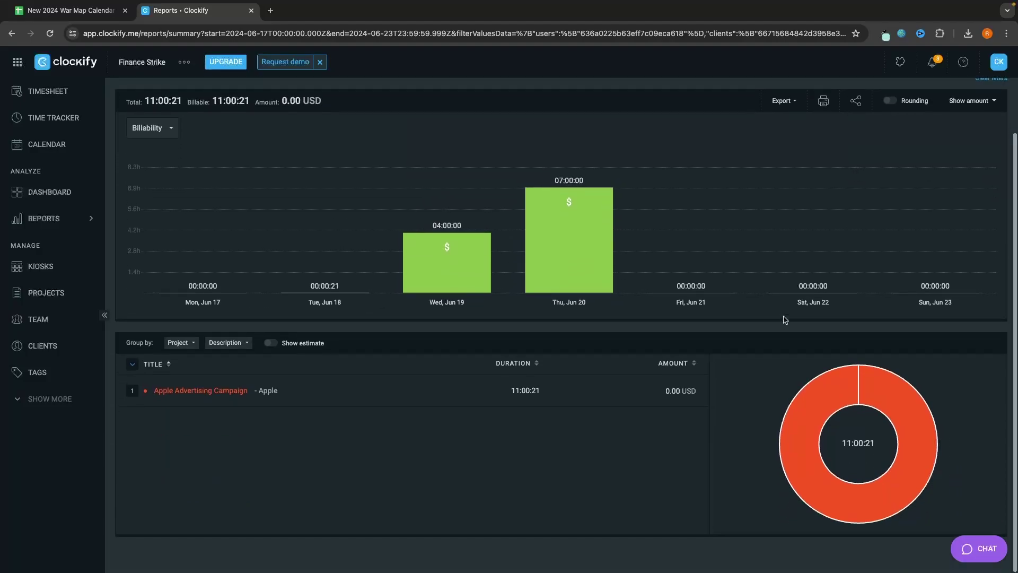
pyautogui.scroll(2, 444, 269)
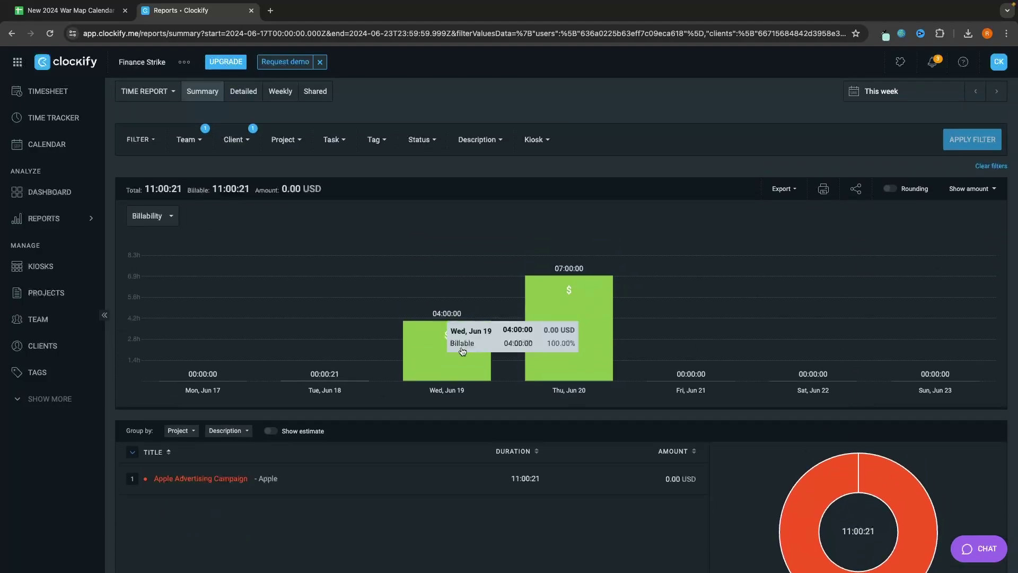
pyautogui.scroll(1, 584, 336)
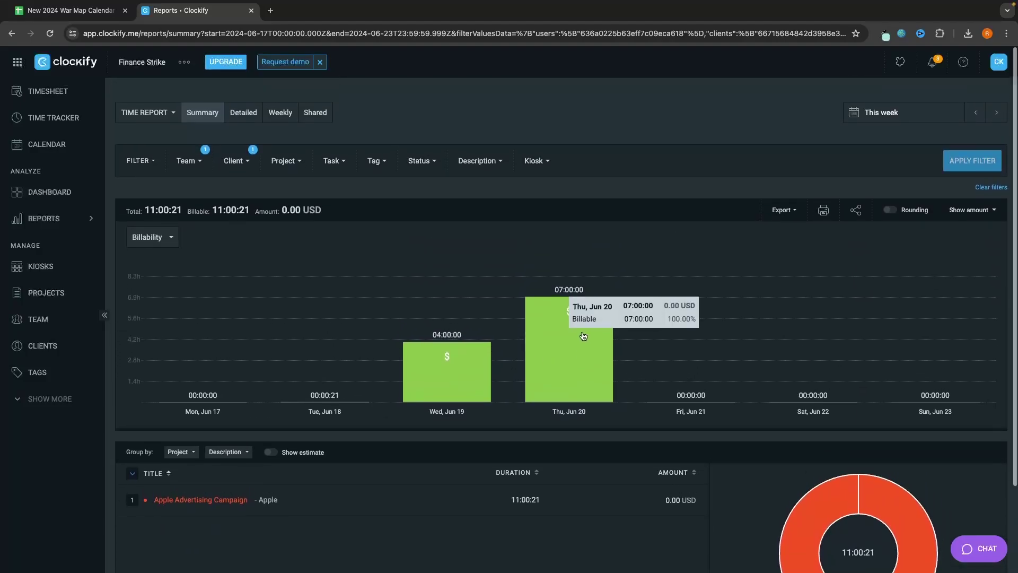
pyautogui.click(296, 162)
pyautogui.click(281, 137)
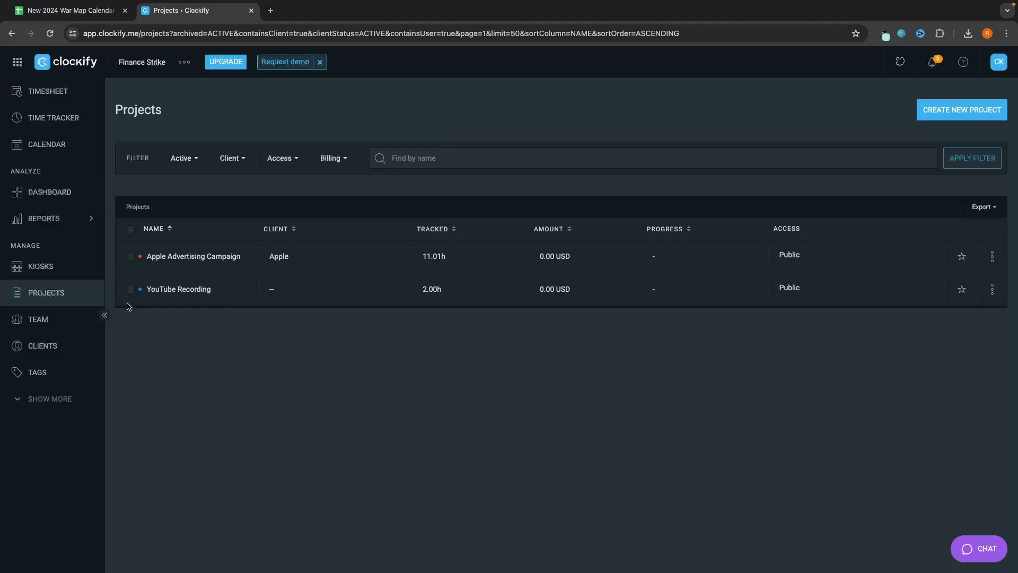
# Step: Open and cancel the new-project form, then go to the Clients list
pyautogui.click(949, 112)
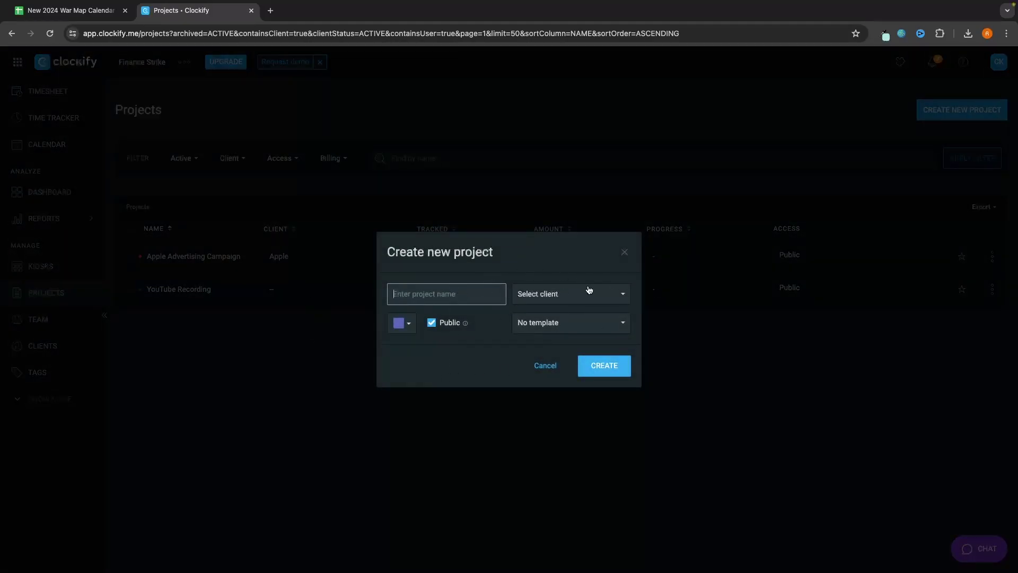
pyautogui.click(624, 252)
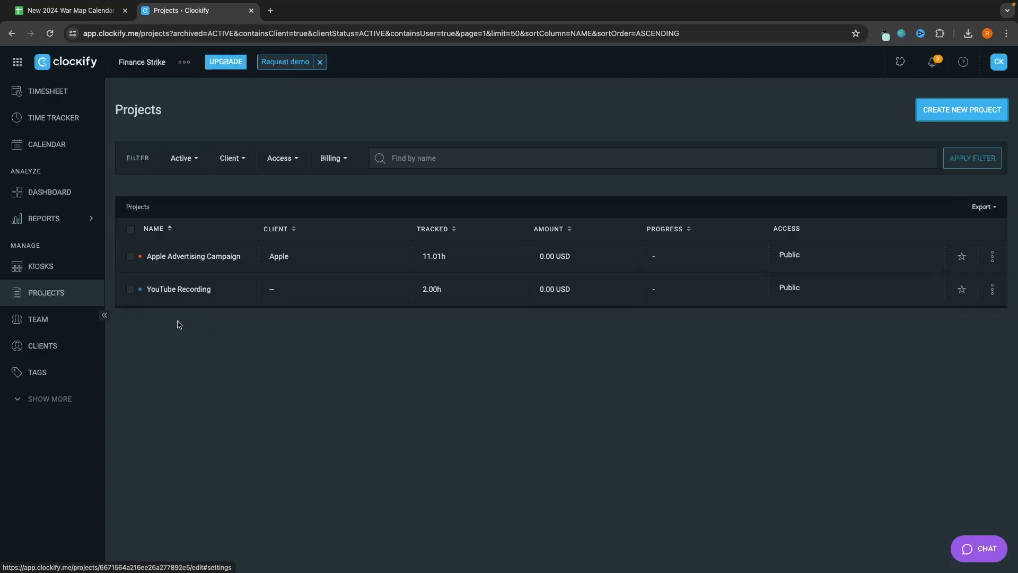
pyautogui.click(46, 355)
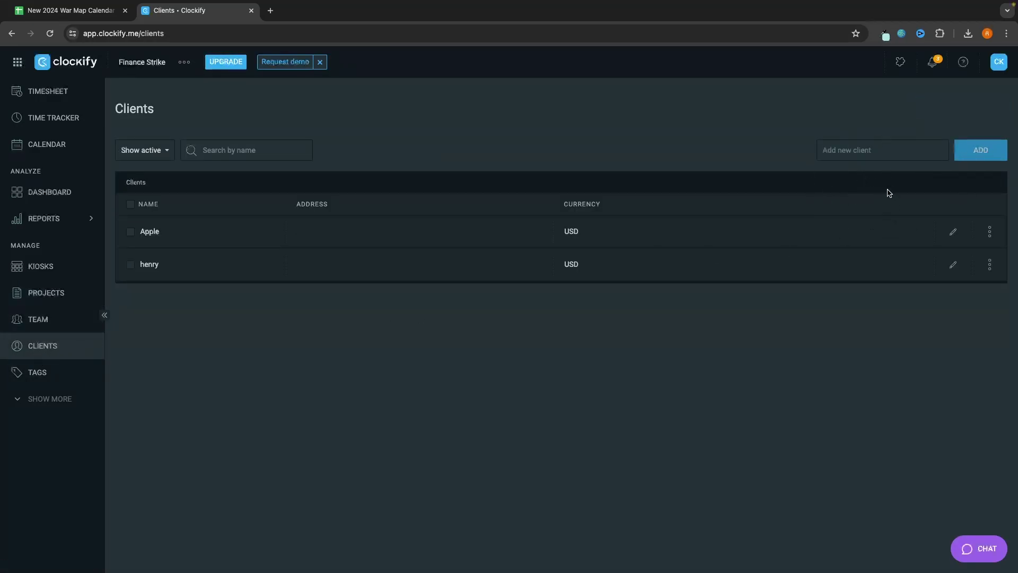
# Step: Add a client named 'Coffee Client' and return to the Projects list
pyautogui.click(858, 151)
pyautogui.write('Coffee Client')
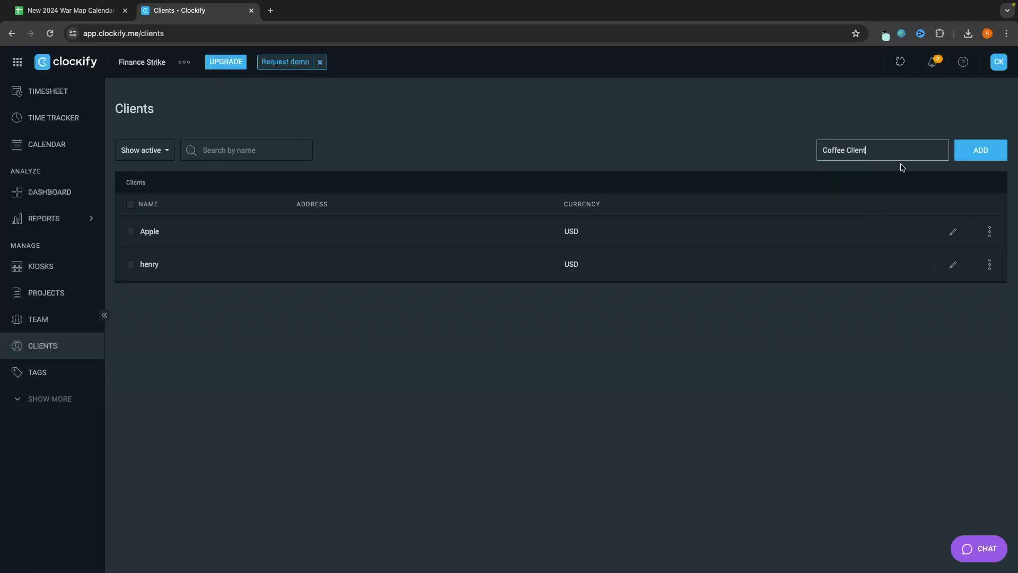
pyautogui.click(999, 151)
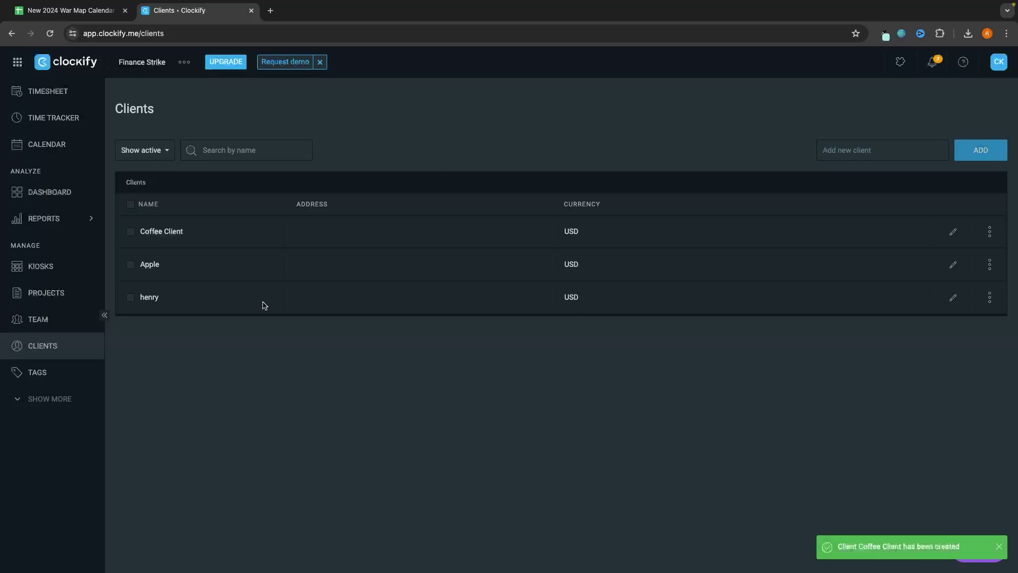
pyautogui.click(42, 294)
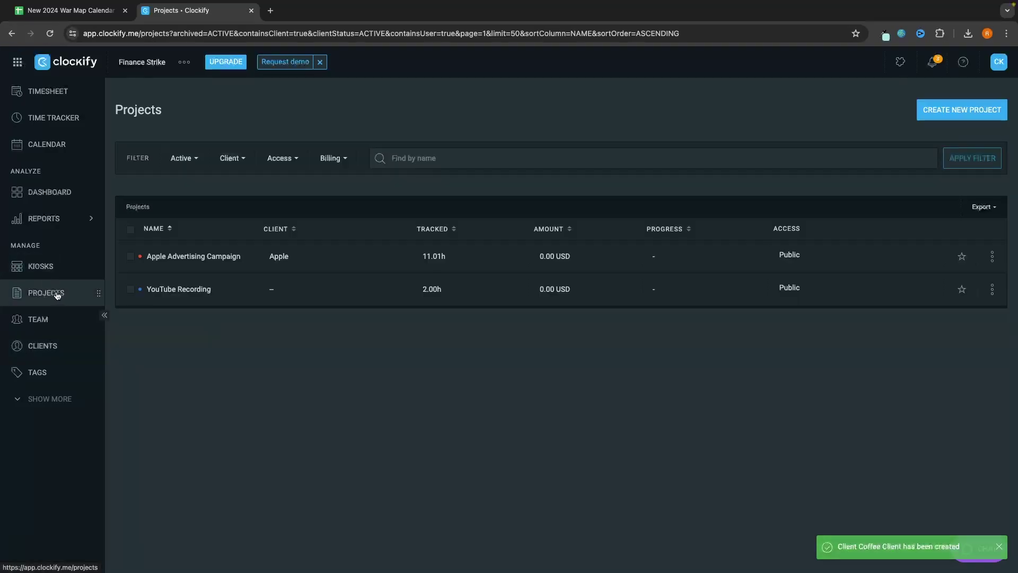
# Step: From the new-project form, create test client 'fnrjgnrejk', then close the form without a project
pyautogui.click(961, 112)
pyautogui.click(550, 303)
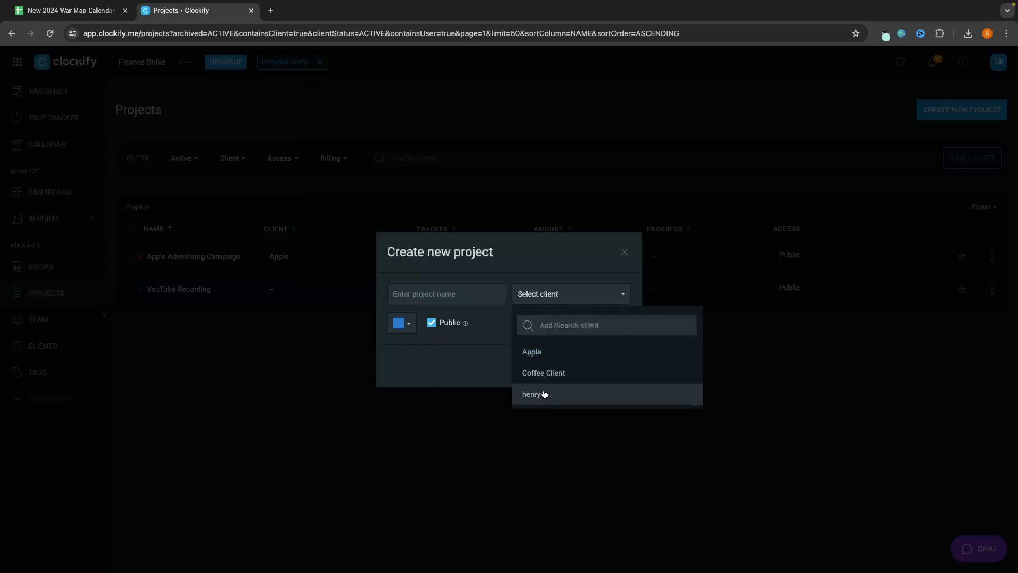
pyautogui.click(569, 324)
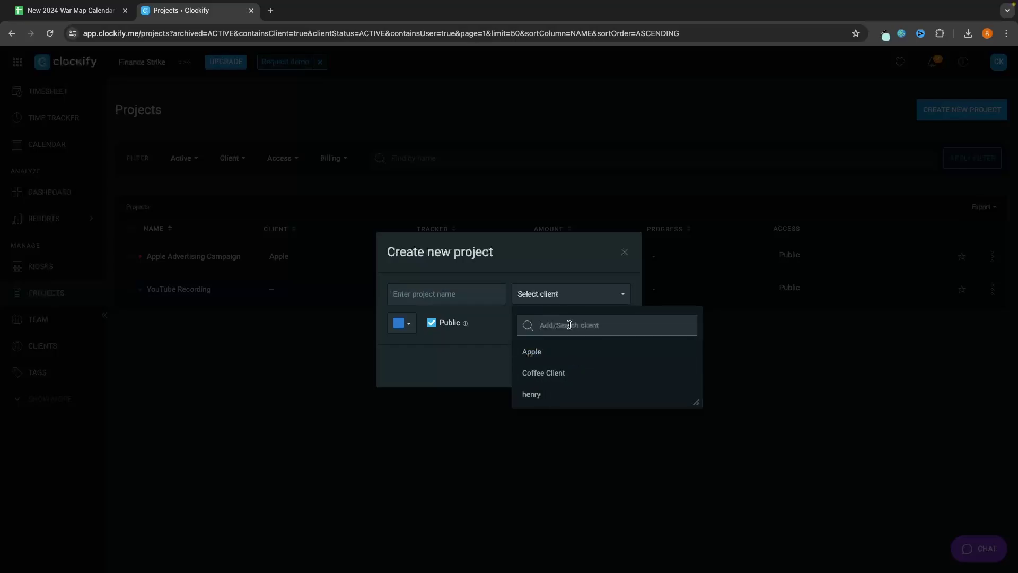
pyautogui.write('fnrjgnrejk')
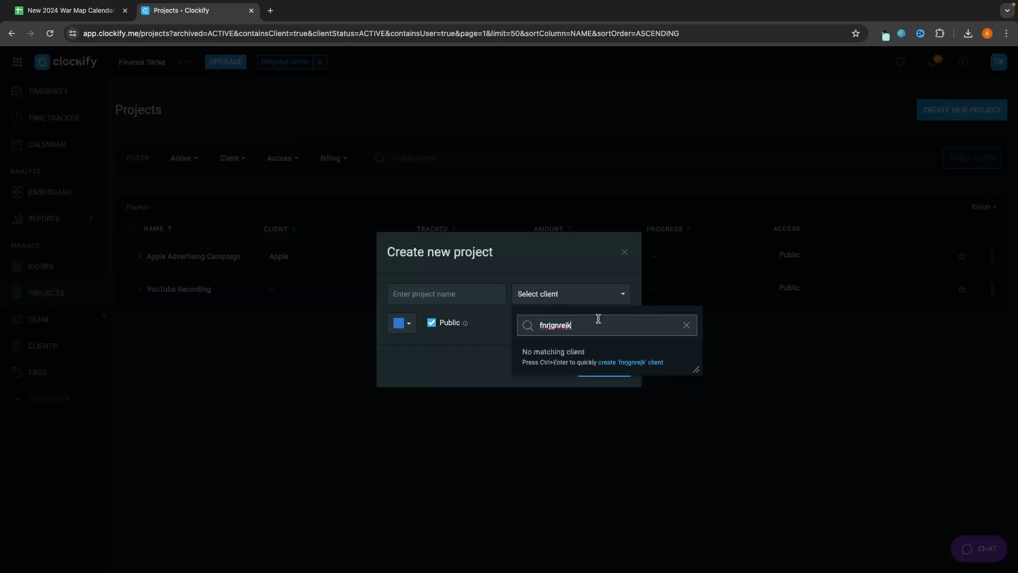
pyautogui.hotkey('ctrl', 'Return')
pyautogui.click(562, 303)
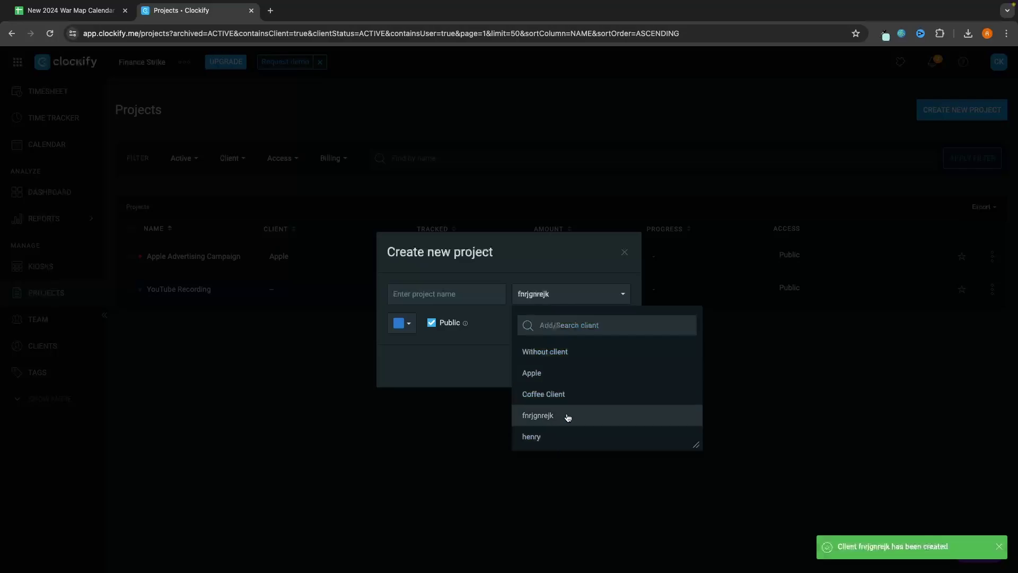
pyautogui.click(623, 259)
pyautogui.click(624, 258)
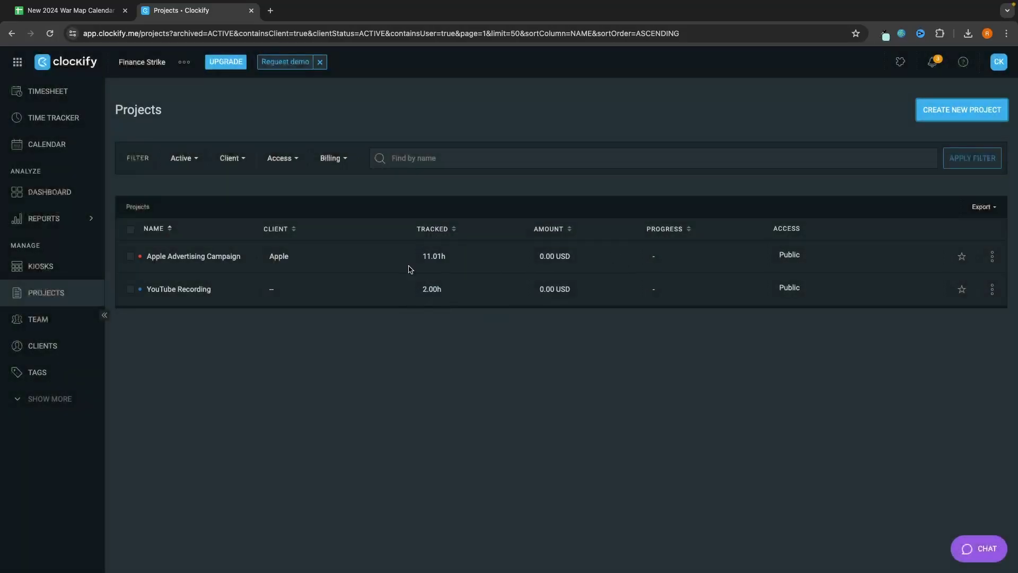
# Step: Pass through the Clients and Projects pages to the Team member list
pyautogui.click(25, 347)
pyautogui.click(64, 294)
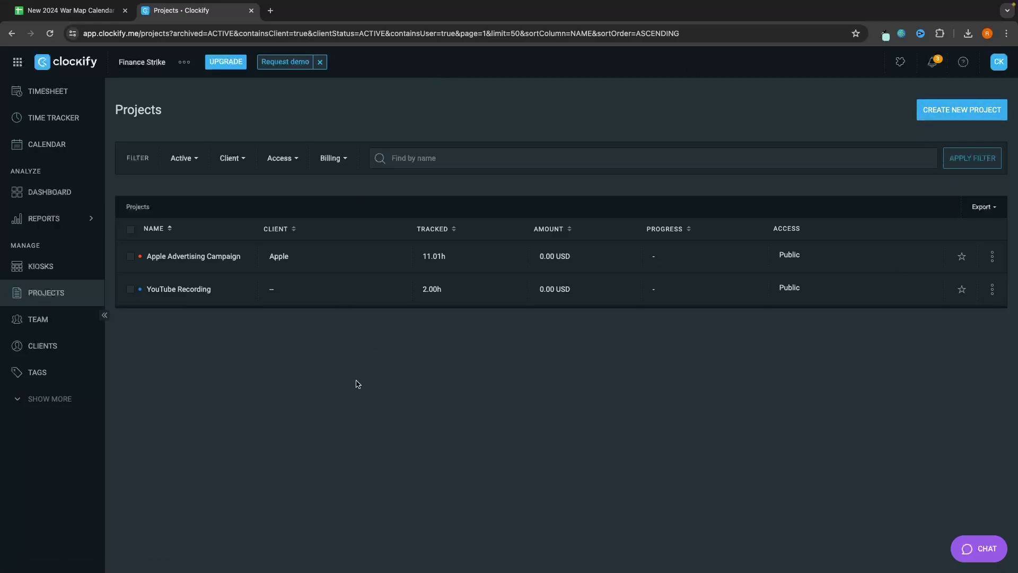
pyautogui.click(43, 320)
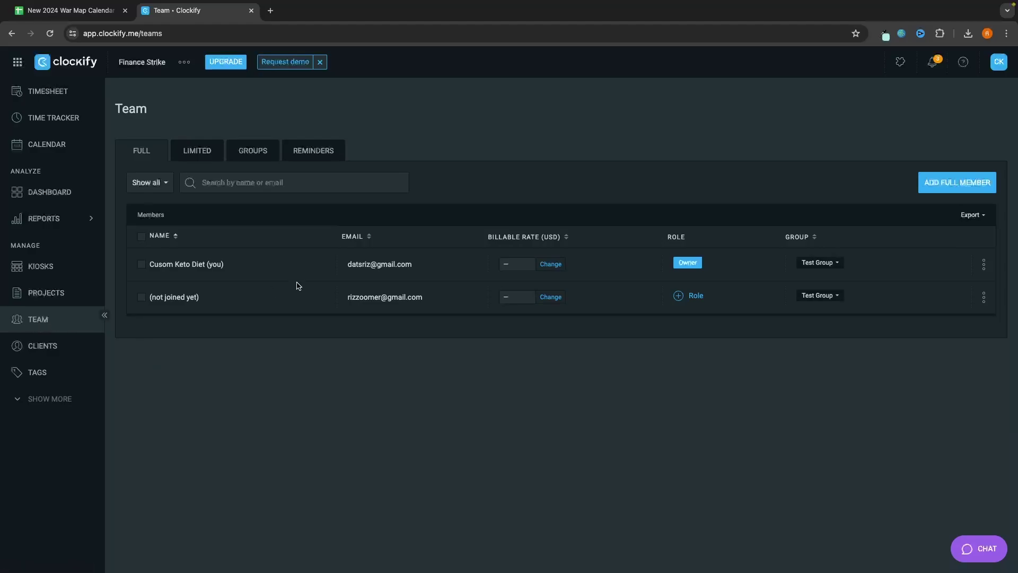
# Step: Invite a new full member by entering their e-mail address, then start a new browser tab
pyautogui.click(953, 184)
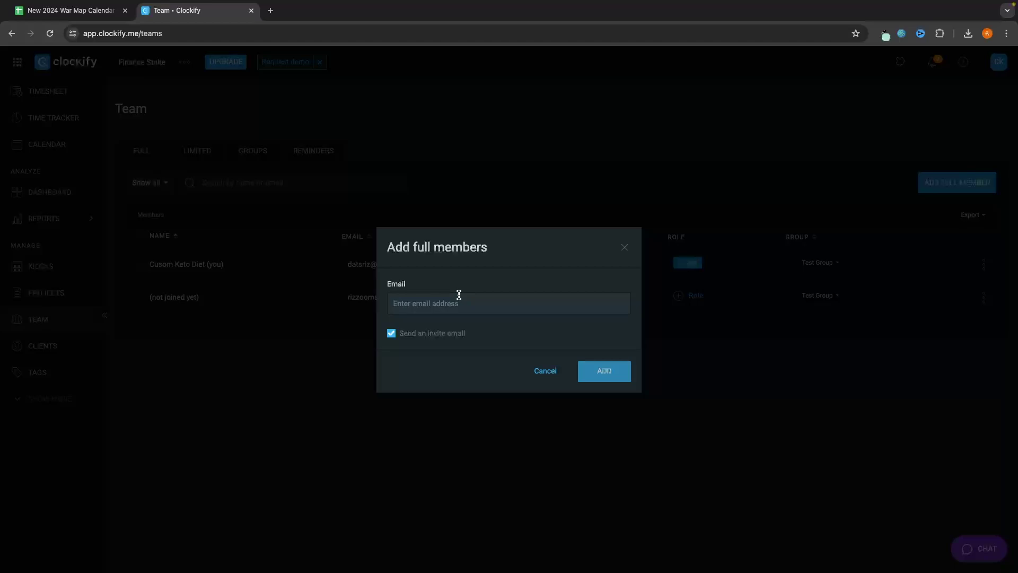
pyautogui.click(466, 299)
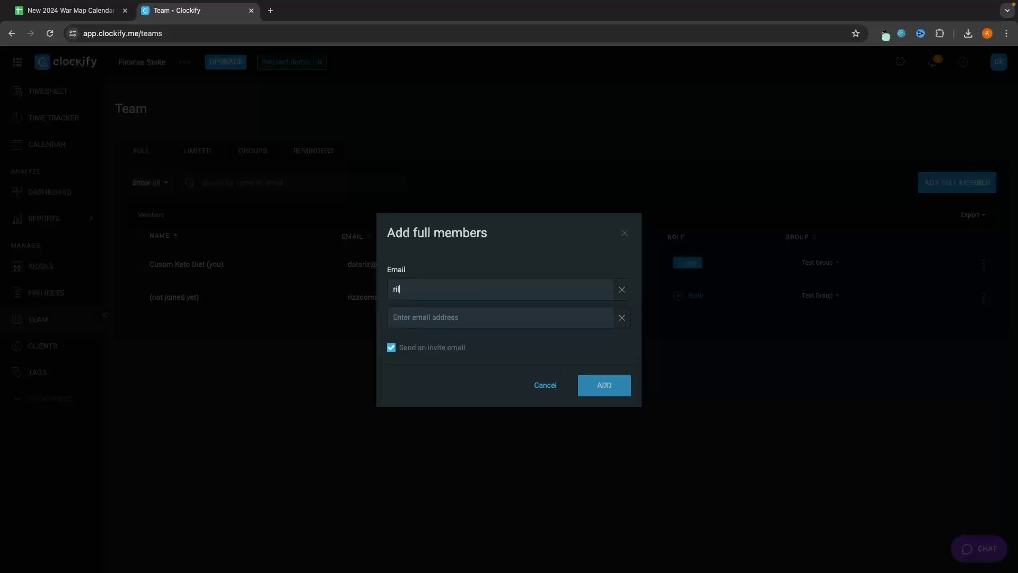
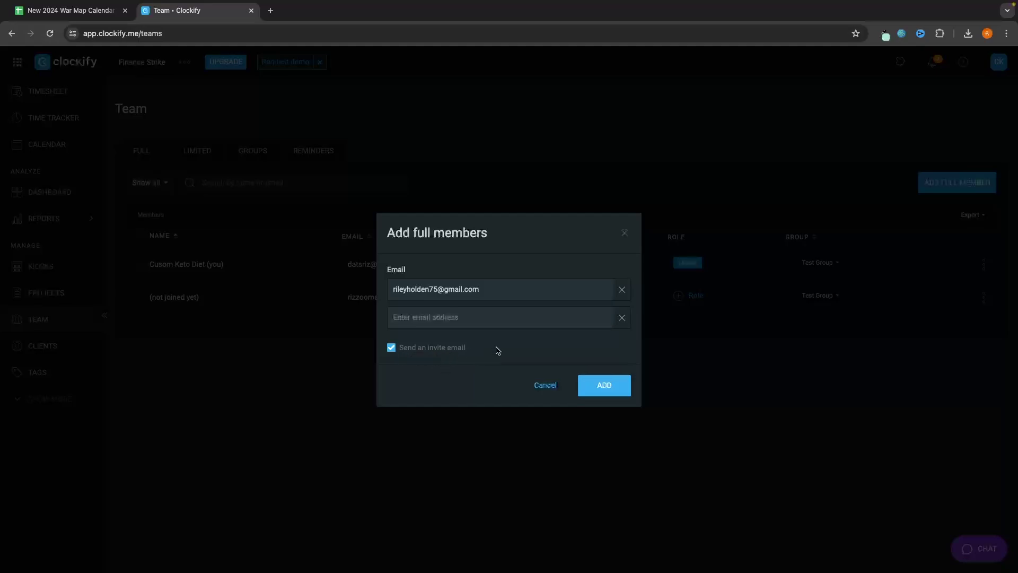
pyautogui.click(611, 387)
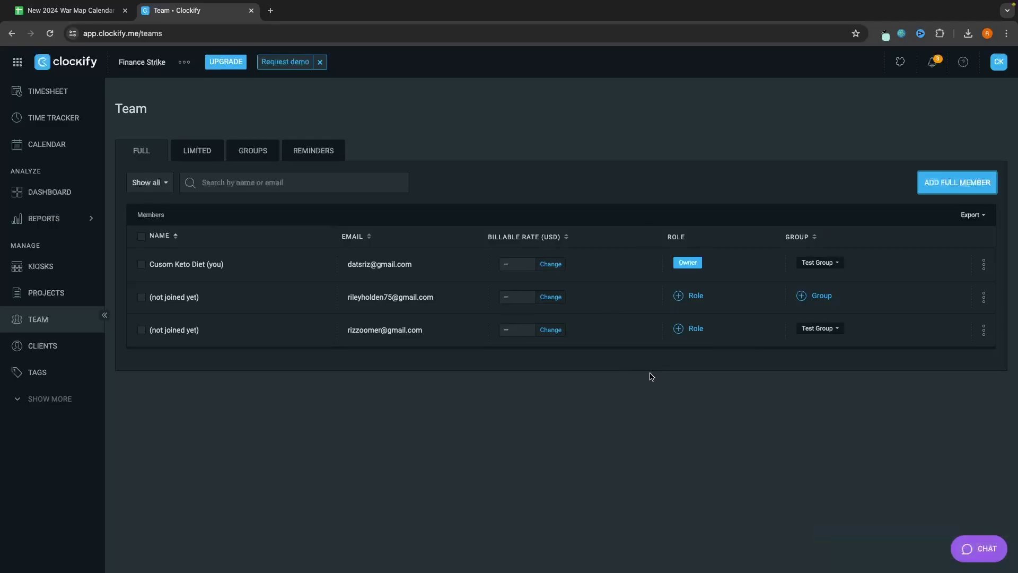
pyautogui.click(270, 11)
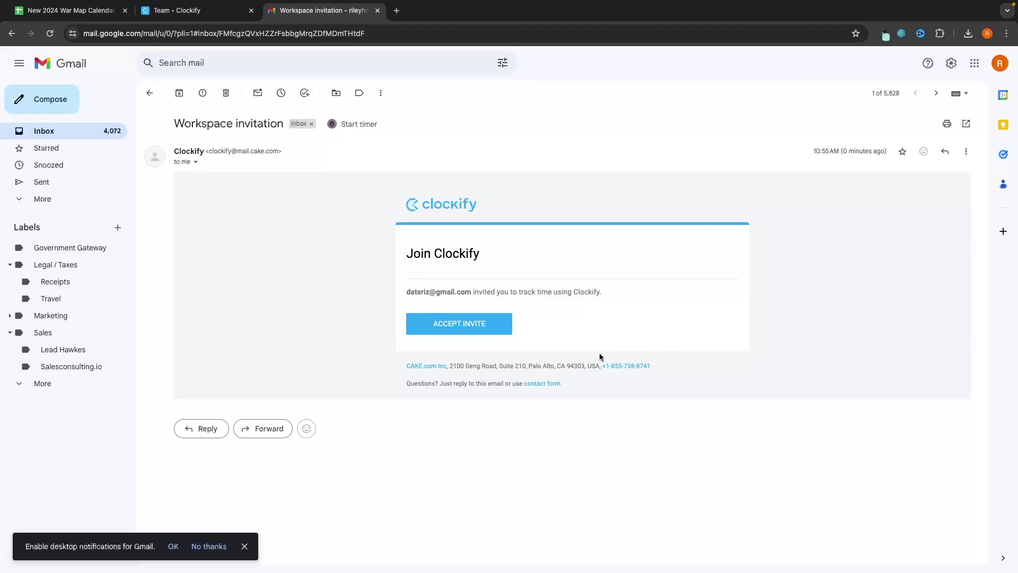
pyautogui.click(247, 546)
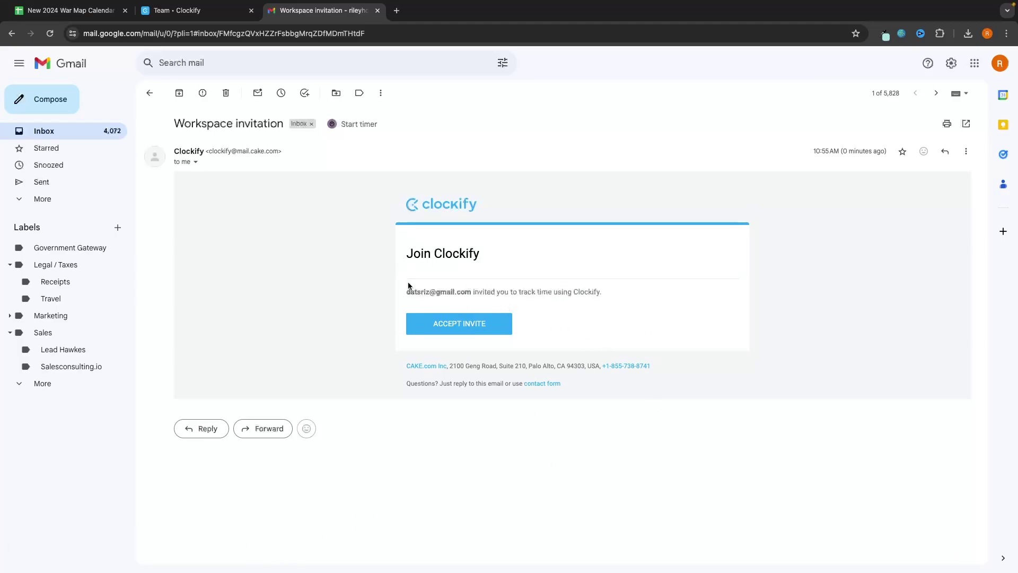
pyautogui.moveTo(407, 291); pyautogui.dragTo(629, 291)
pyautogui.click(629, 292)
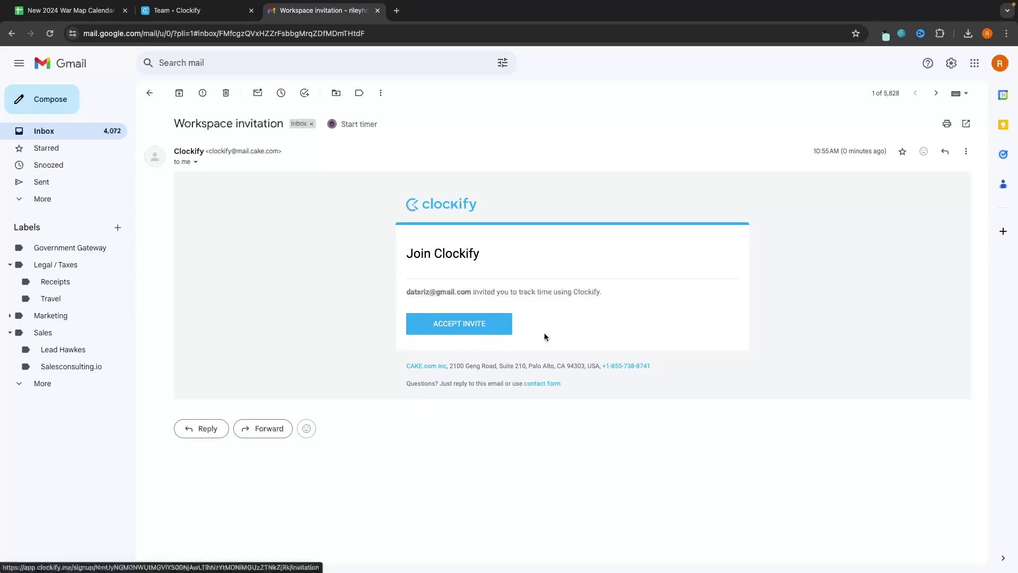
pyautogui.click(378, 11)
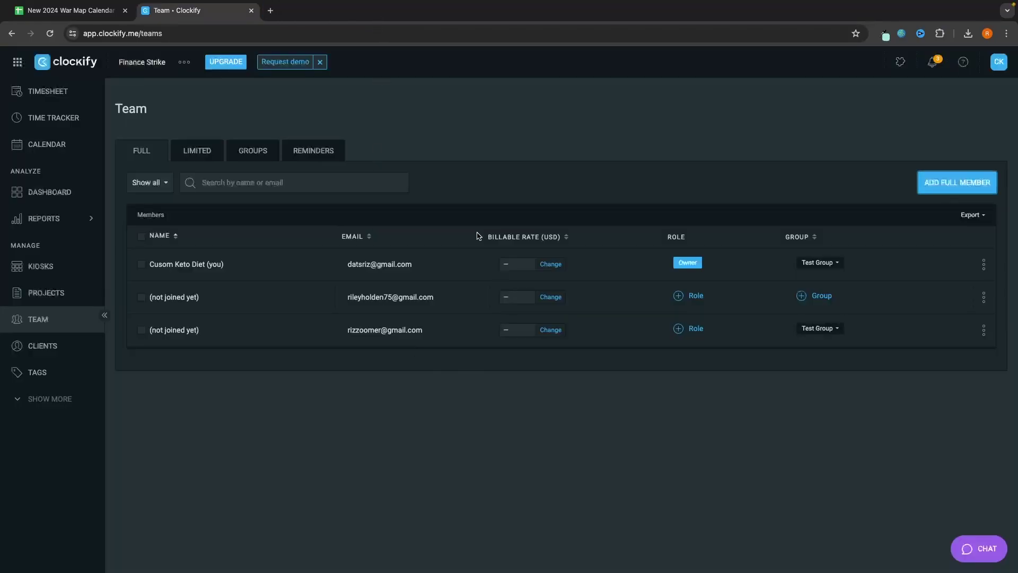
pyautogui.click(26, 89)
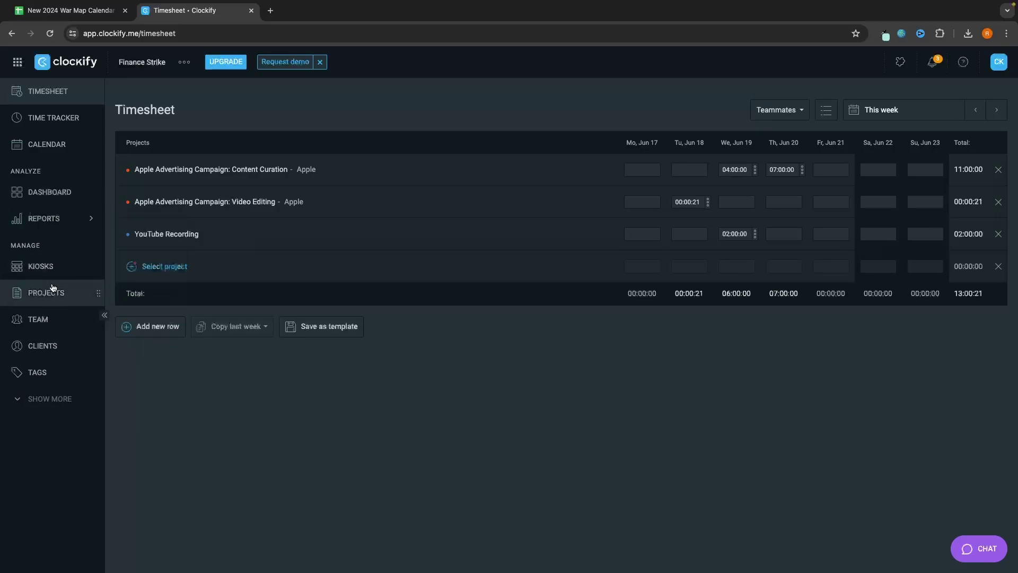
pyautogui.click(35, 320)
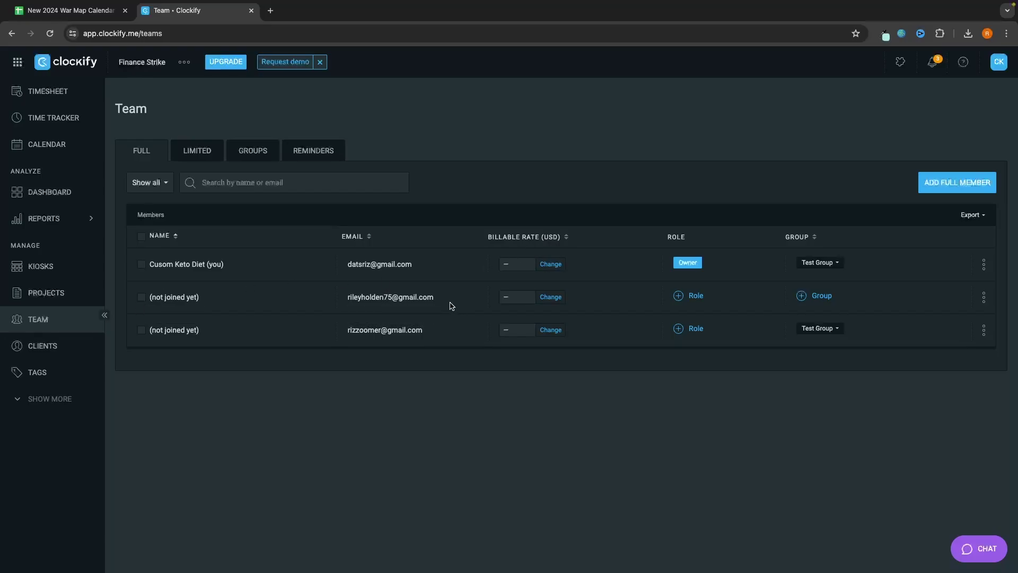
# Step: Give the second invited member a billable rate of 10 and the Admin role
pyautogui.click(552, 297)
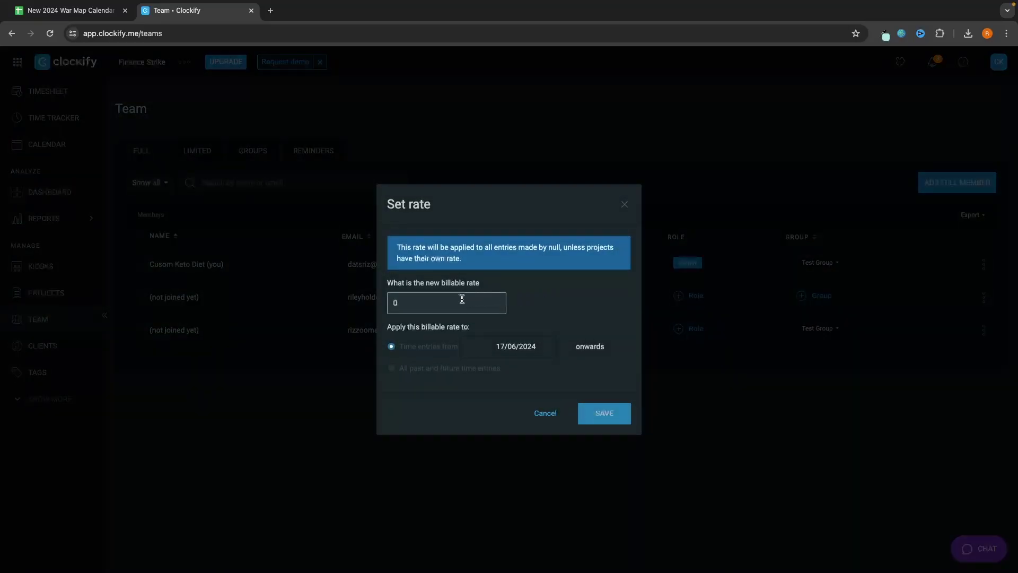
pyautogui.write('10')
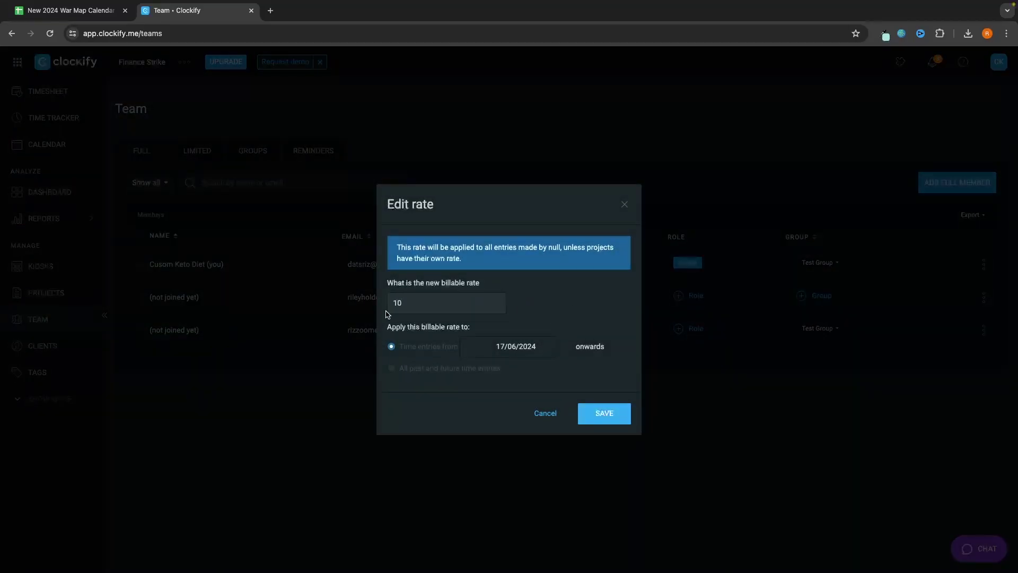
pyautogui.click(605, 415)
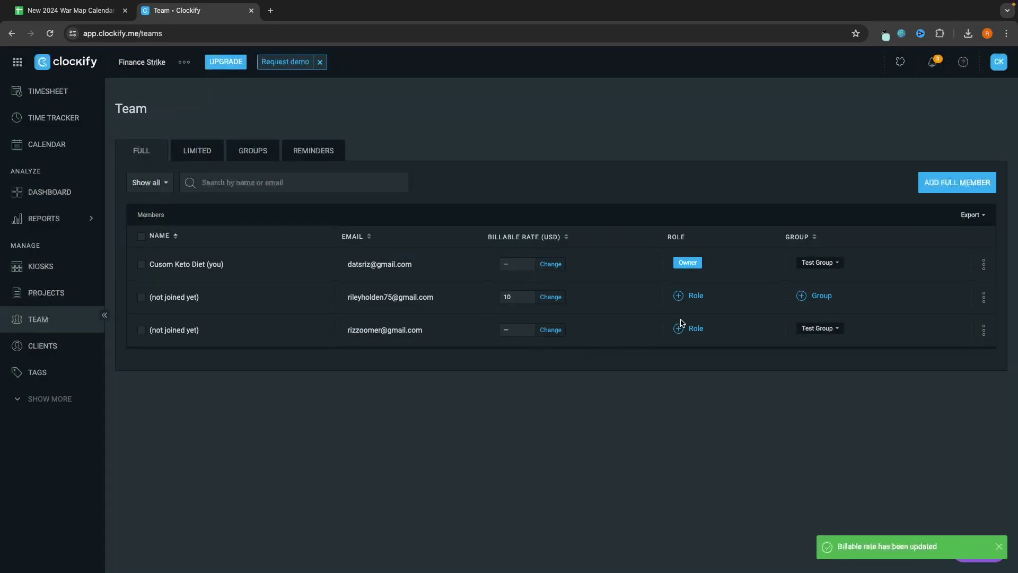
pyautogui.click(695, 296)
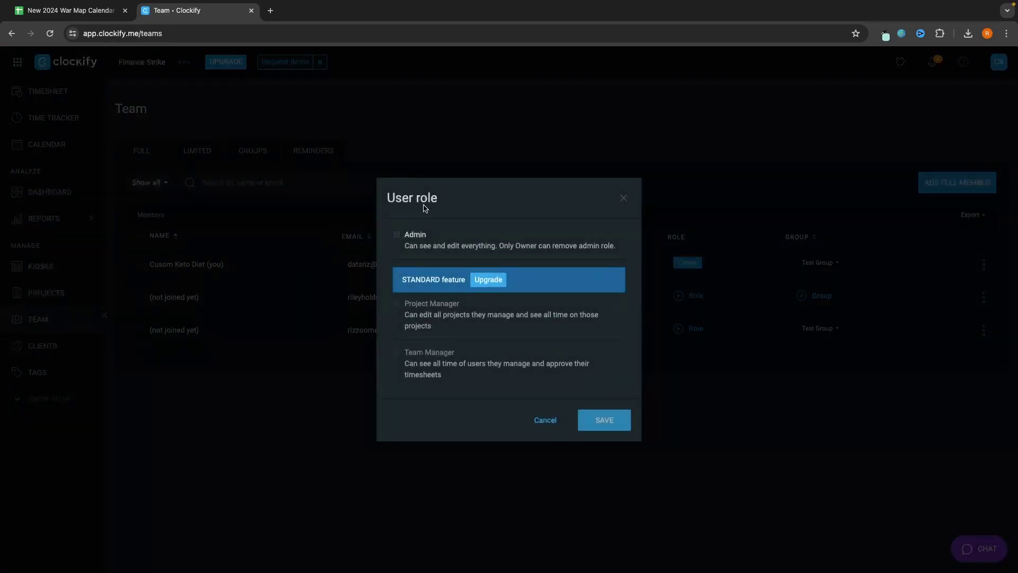
pyautogui.click(408, 232)
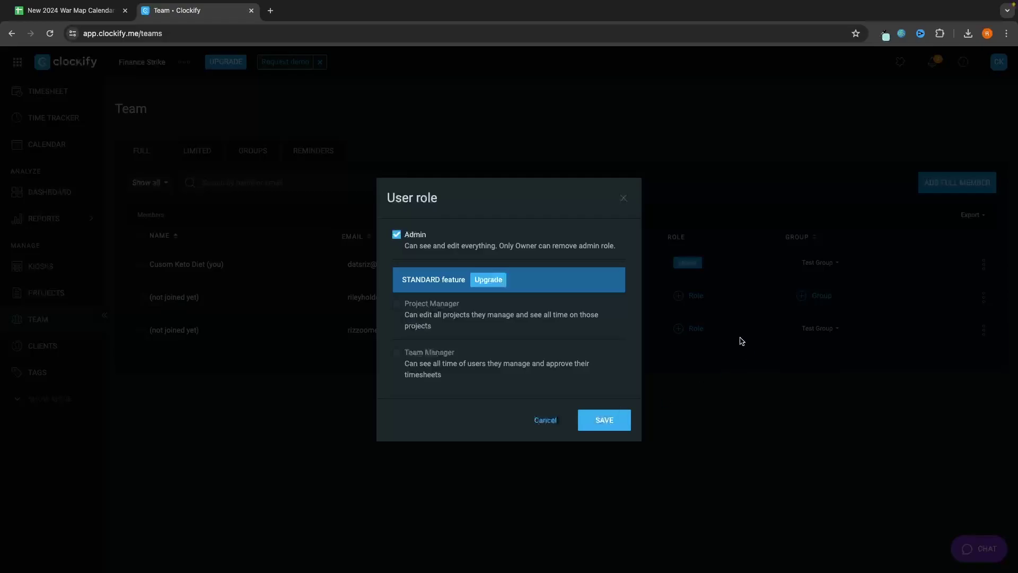
pyautogui.click(618, 422)
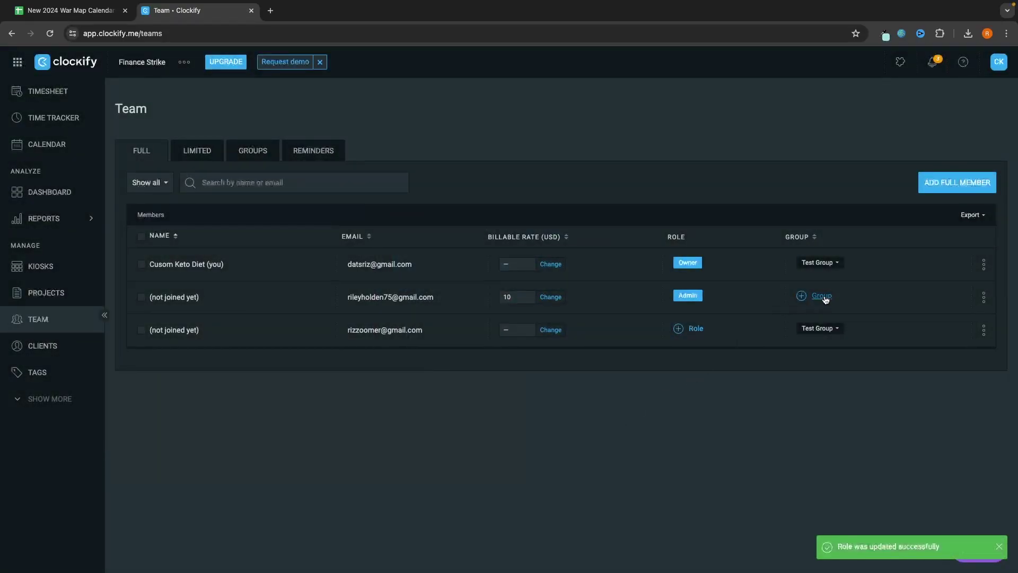
# Step: Open and close the member's group list, glance at Projects, then return to Team
pyautogui.click(821, 295)
pyautogui.click(730, 379)
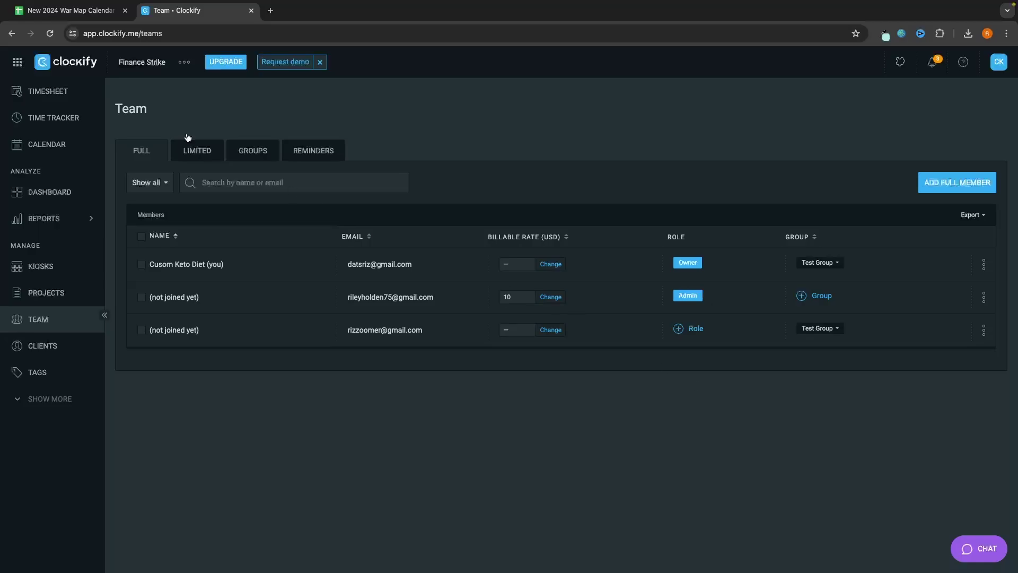
pyautogui.click(56, 298)
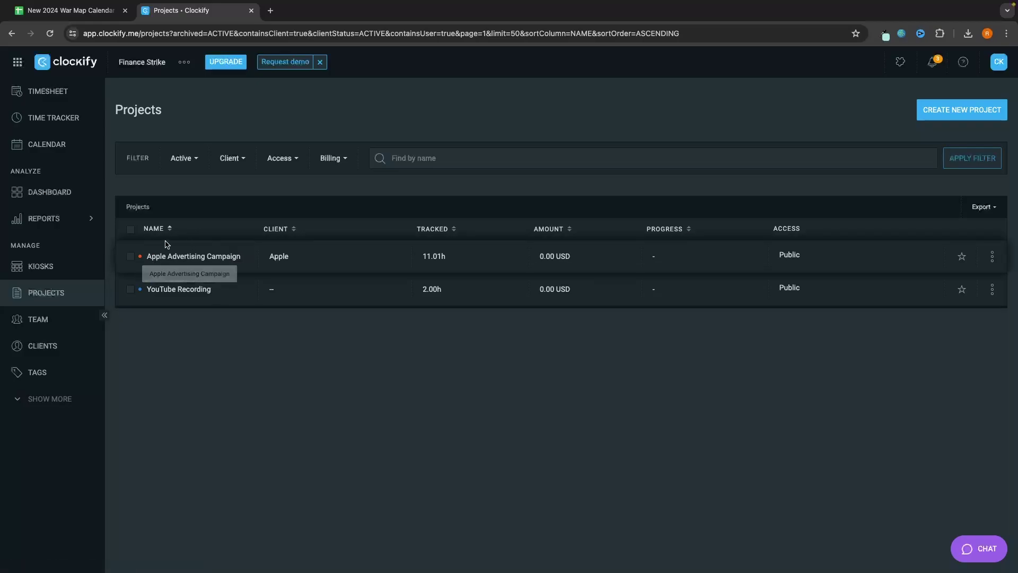
pyautogui.click(71, 322)
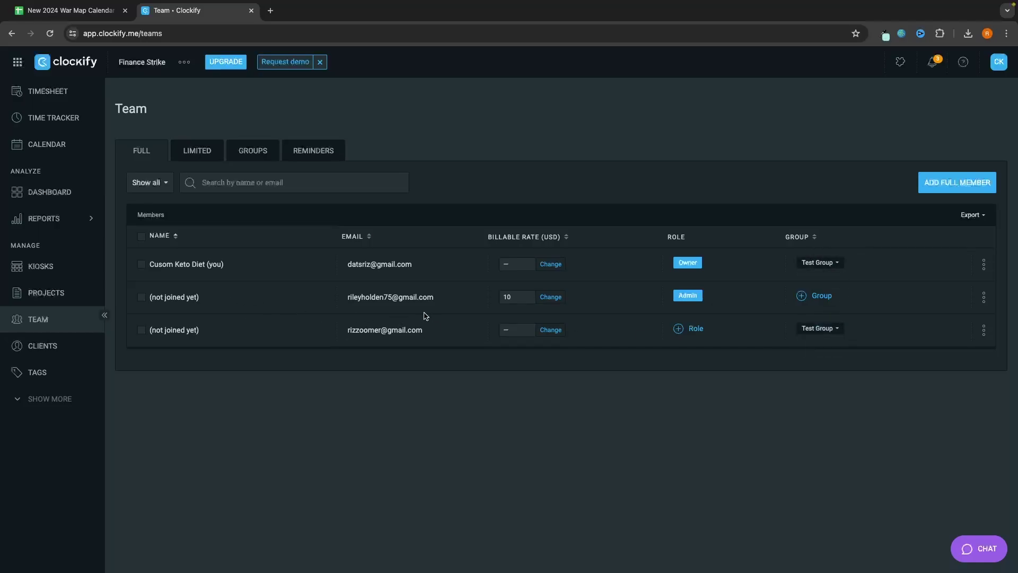
# Step: Create a new group 'Apple Group' and assign it to the second member
pyautogui.click(827, 297)
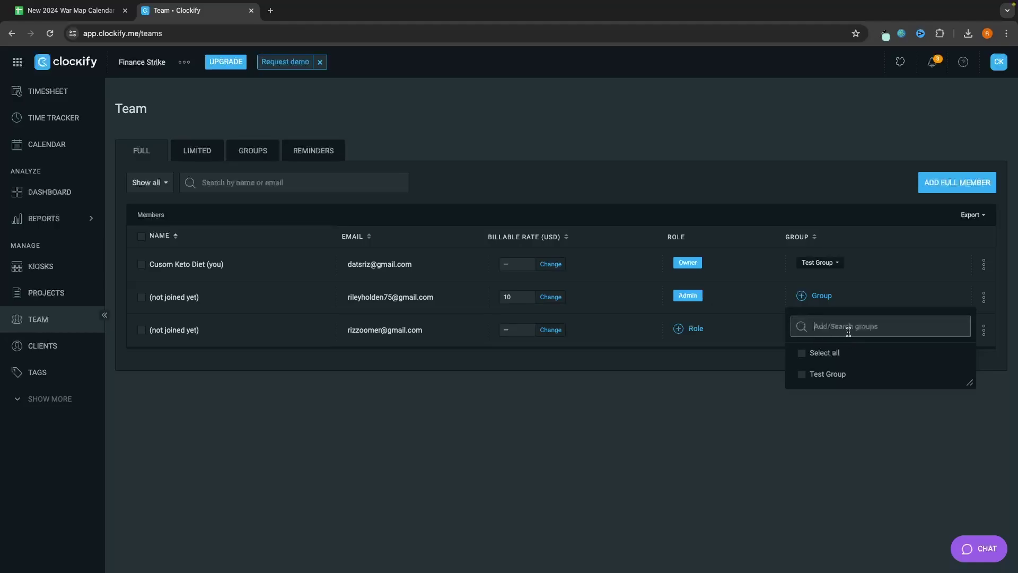
pyautogui.write('Apple Group')
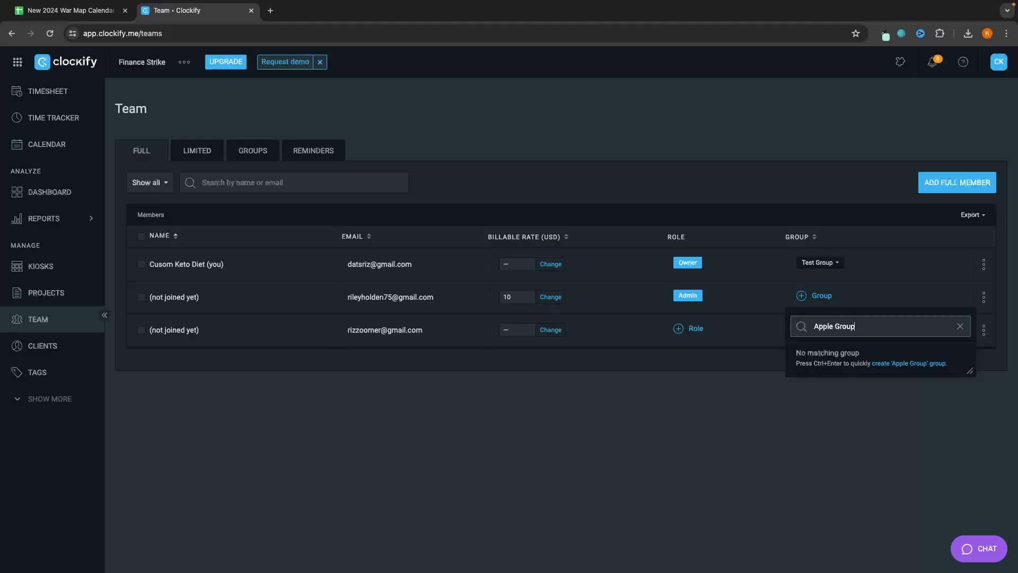
pyautogui.hotkey('ctrl', 'Return')
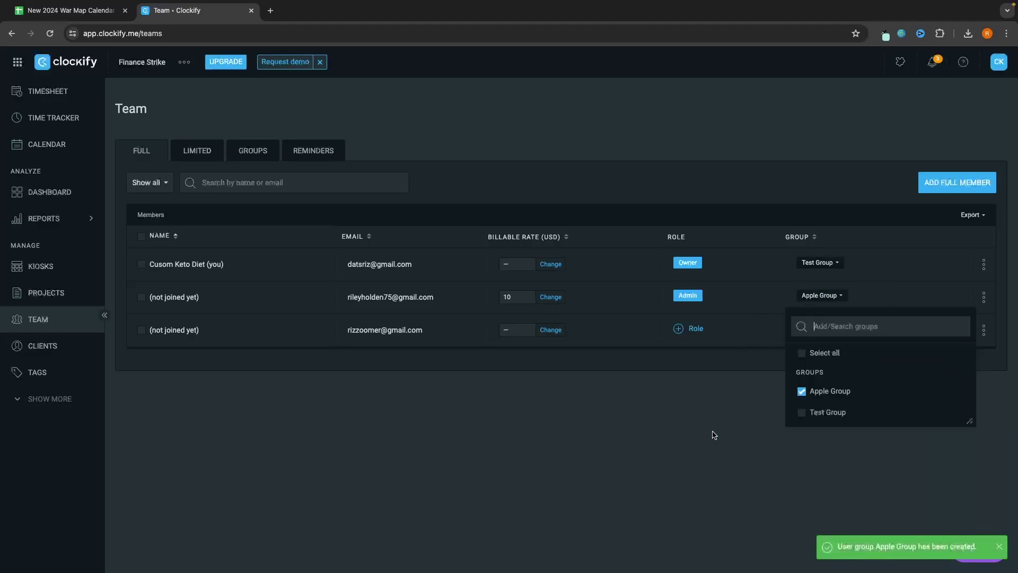
pyautogui.click(712, 435)
# Step: Assign the third member a new 'YouTube Recording' group and remove them from Test Group
pyautogui.click(819, 328)
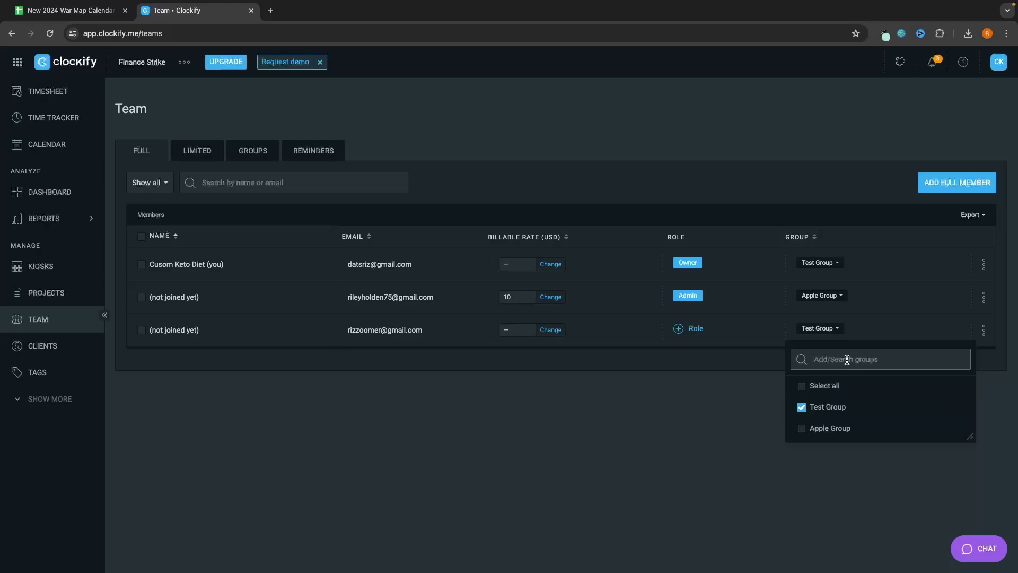
pyautogui.write('YouTube Recording')
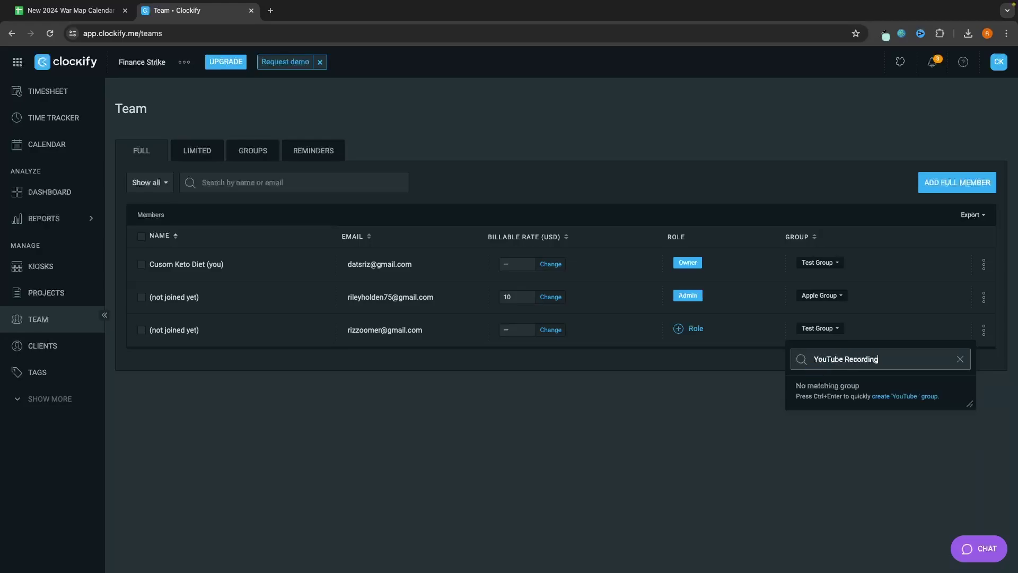
pyautogui.hotkey('ctrl', 'Return')
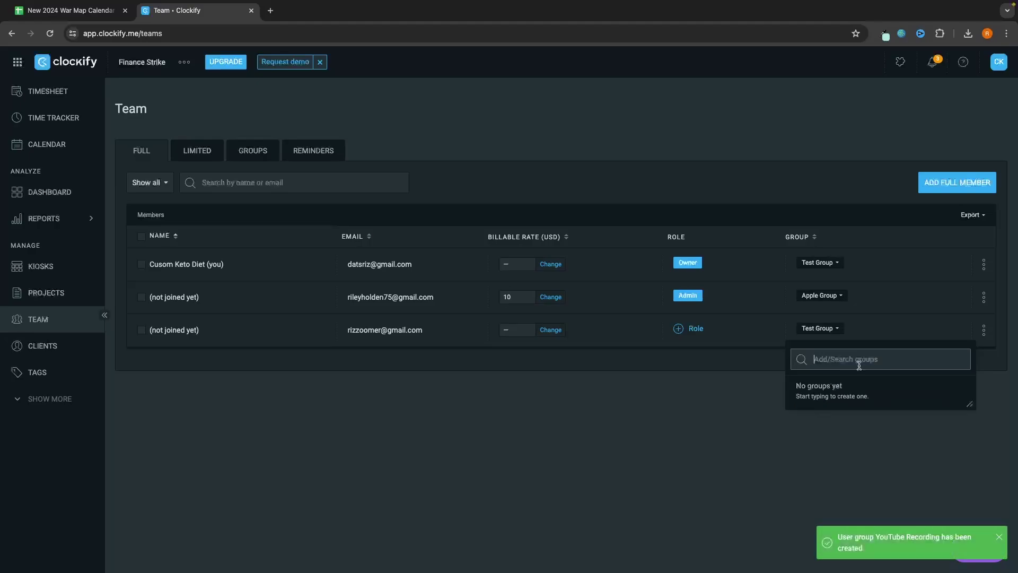
pyautogui.click(705, 448)
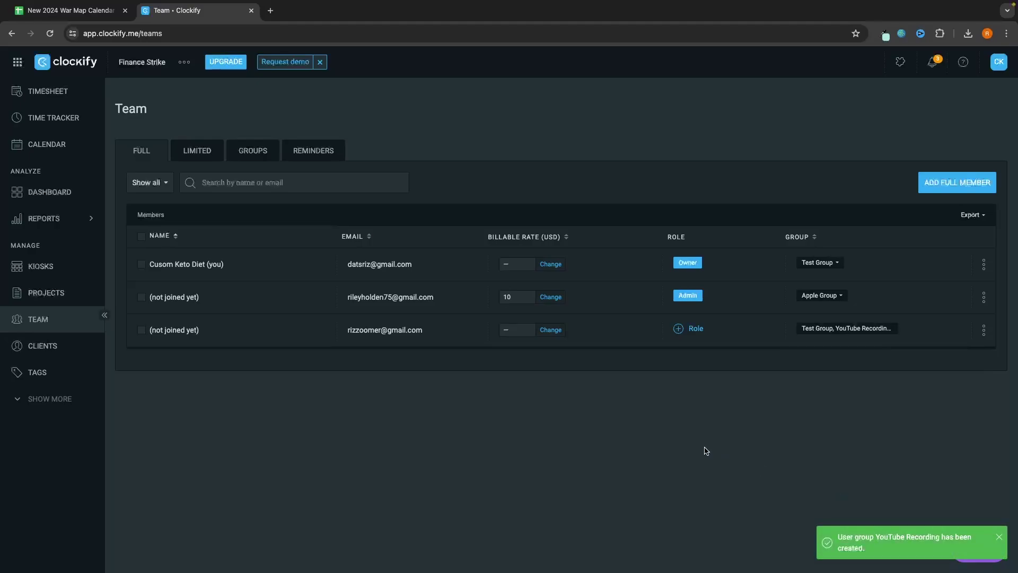
pyautogui.click(832, 330)
pyautogui.click(817, 409)
pyautogui.click(701, 407)
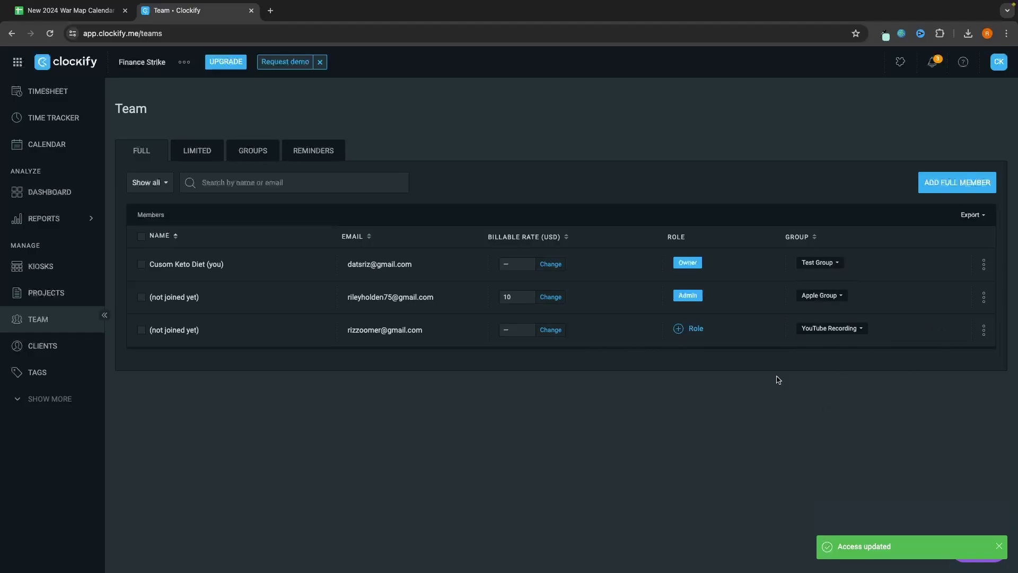
# Step: Delete Test Group from the team's Groups list
pyautogui.click(254, 154)
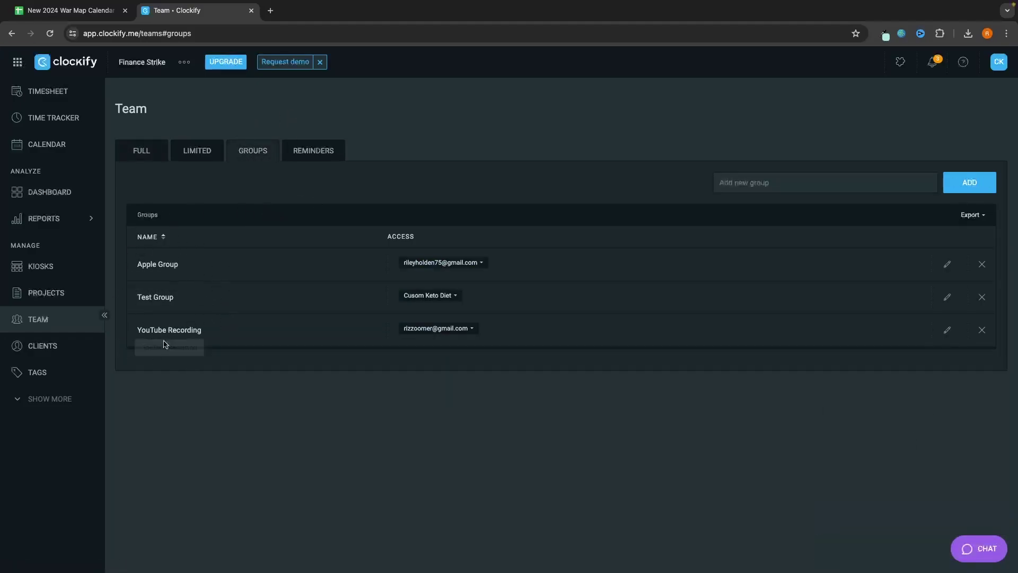
pyautogui.click(977, 300)
pyautogui.click(583, 351)
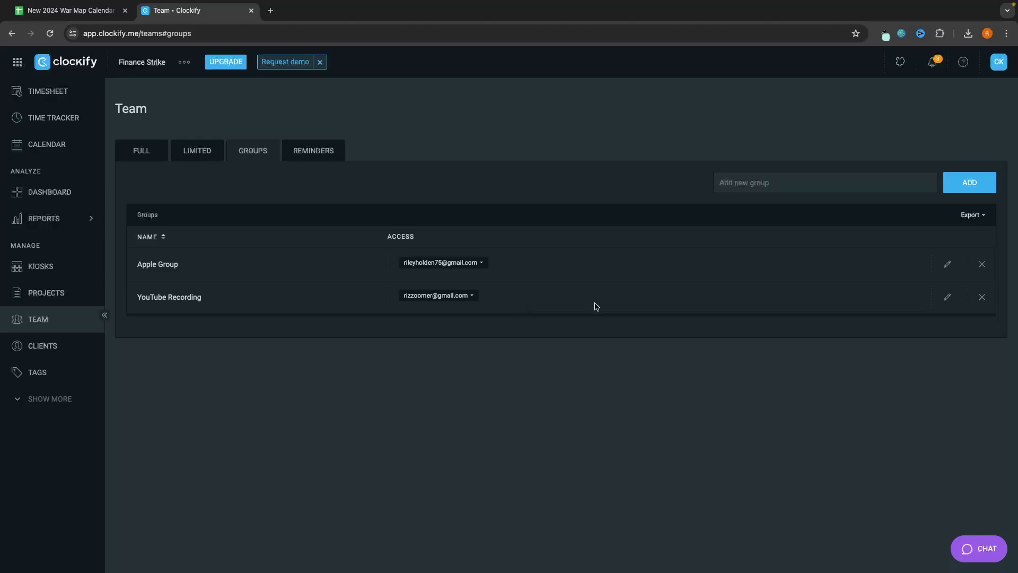
pyautogui.click(1006, 64)
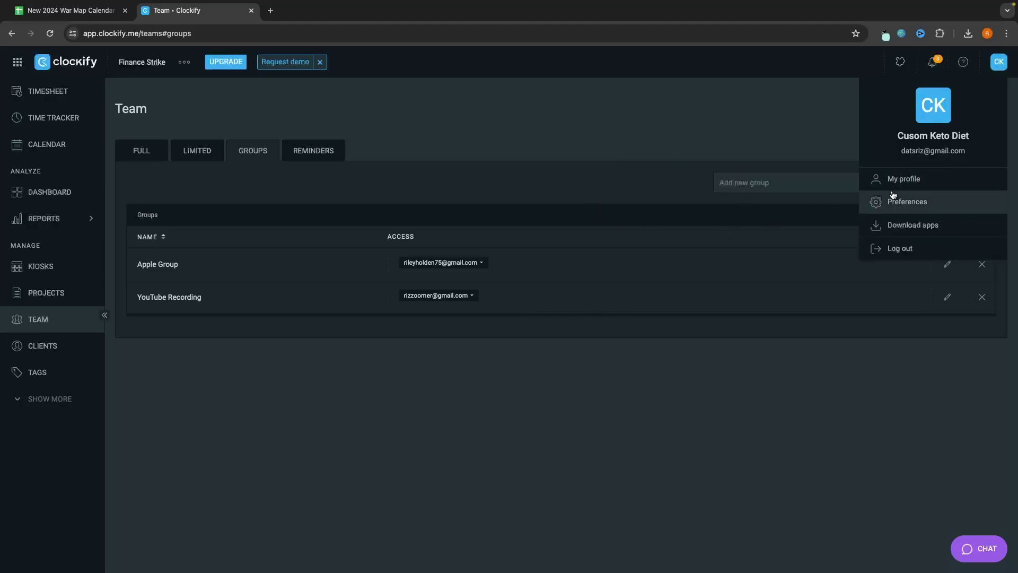
# Step: Replace the profile display name with 'G-Force North' and save it
pyautogui.click(918, 181)
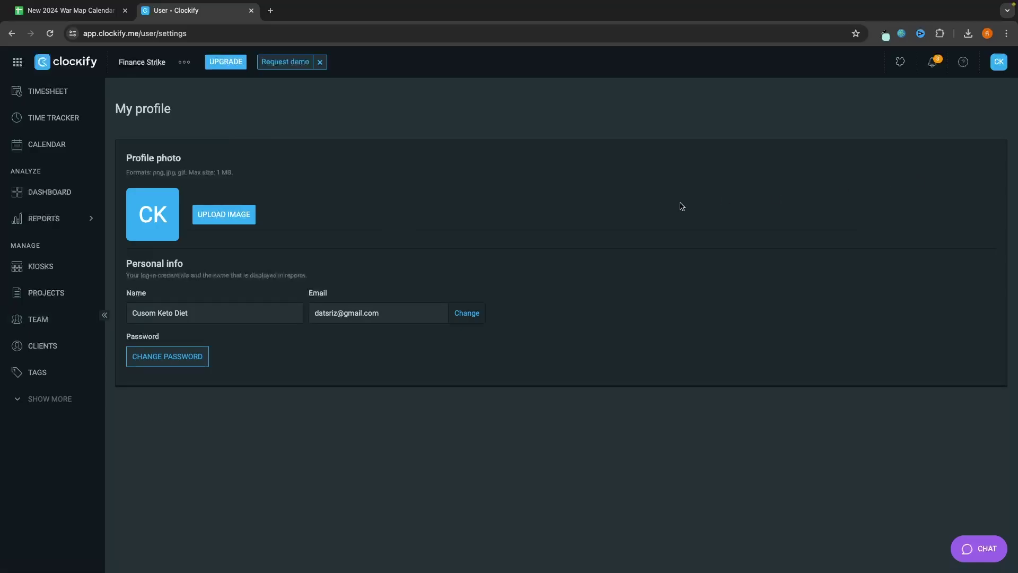
pyautogui.click(217, 318)
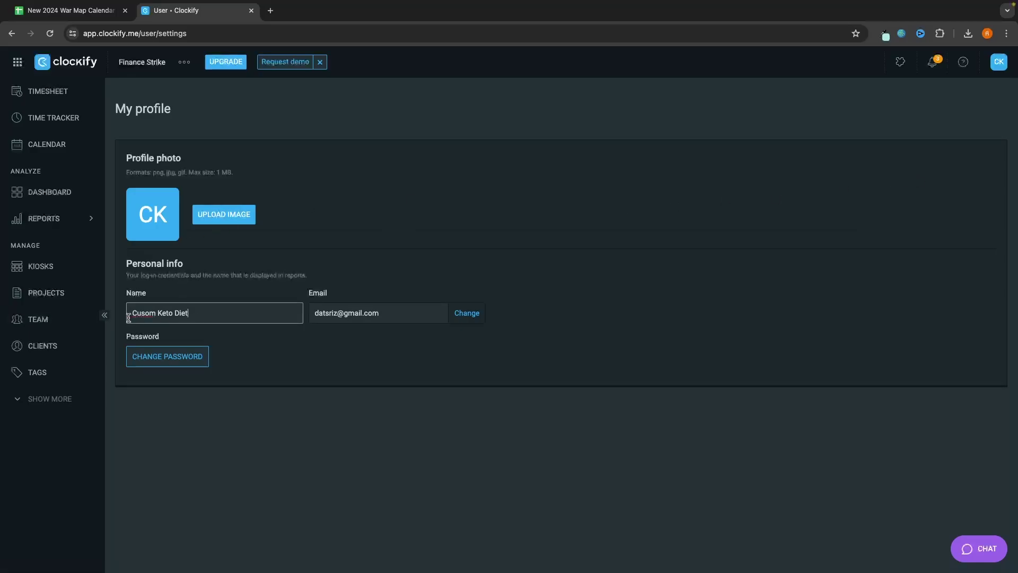
pyautogui.moveTo(199, 313); pyautogui.dragTo(113, 316)
pyautogui.write('G-Force North')
pyautogui.click(541, 415)
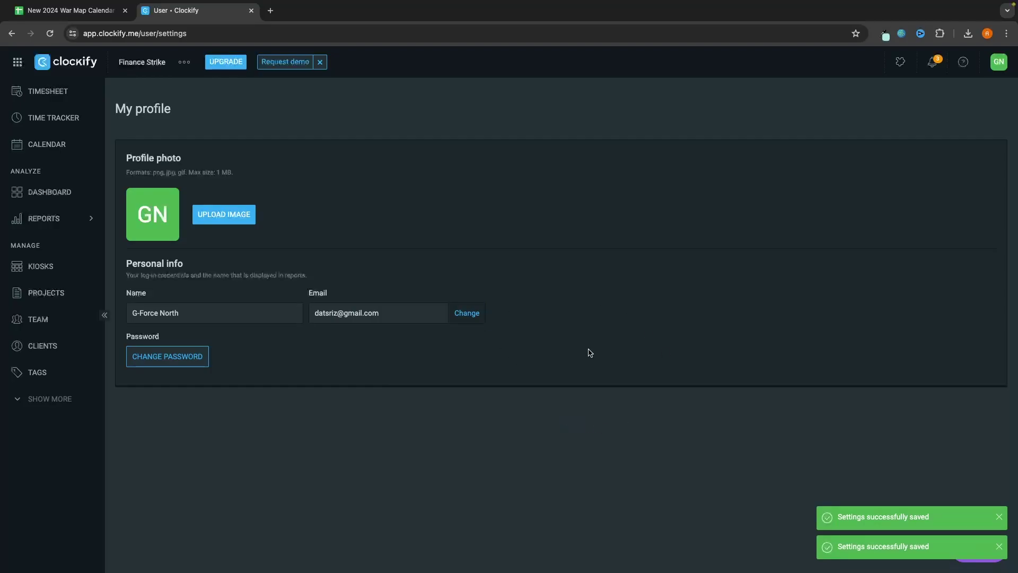
pyautogui.click(997, 63)
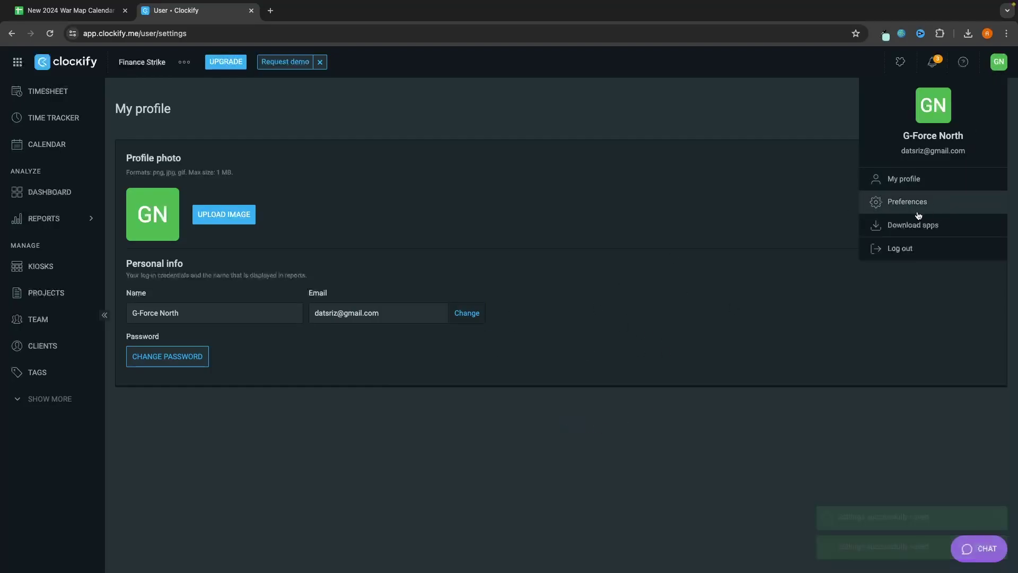
# Step: In Preferences, try the Light theme, then switch back to Dark
pyautogui.click(891, 202)
pyautogui.scroll(-1, 430, 253)
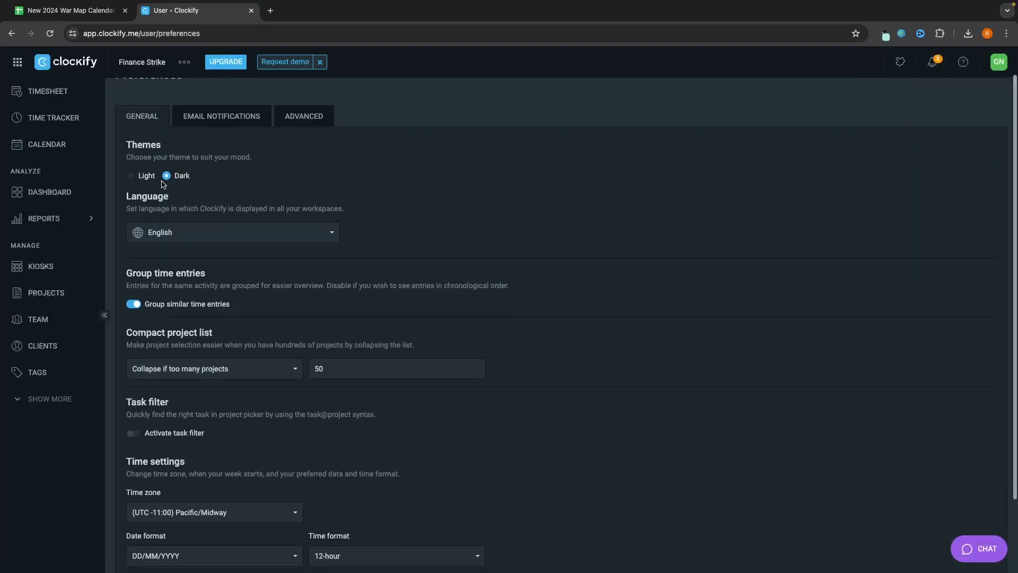
pyautogui.click(143, 179)
pyautogui.scroll(-1, 248, 167)
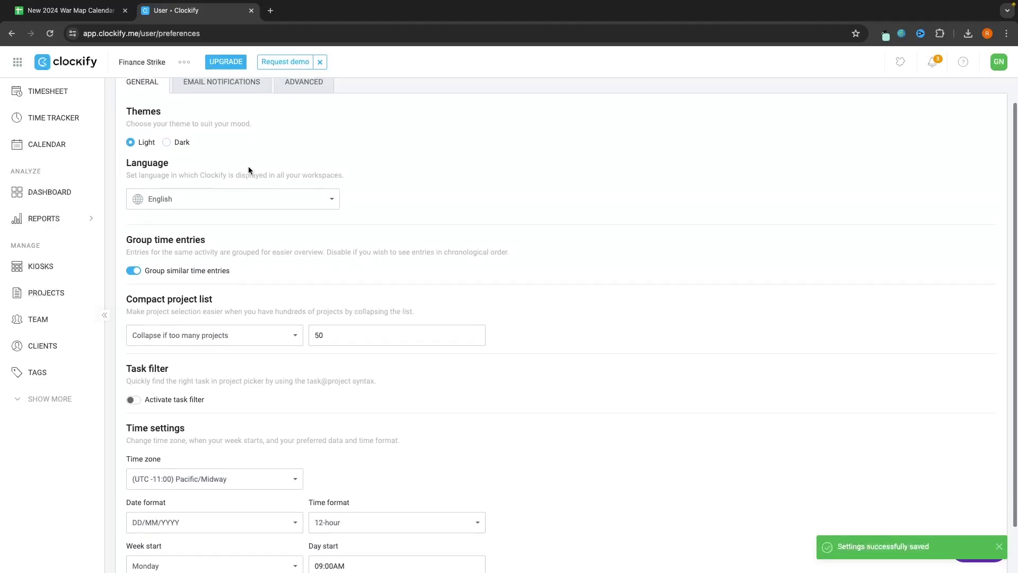
pyautogui.scroll(2, 186, 175)
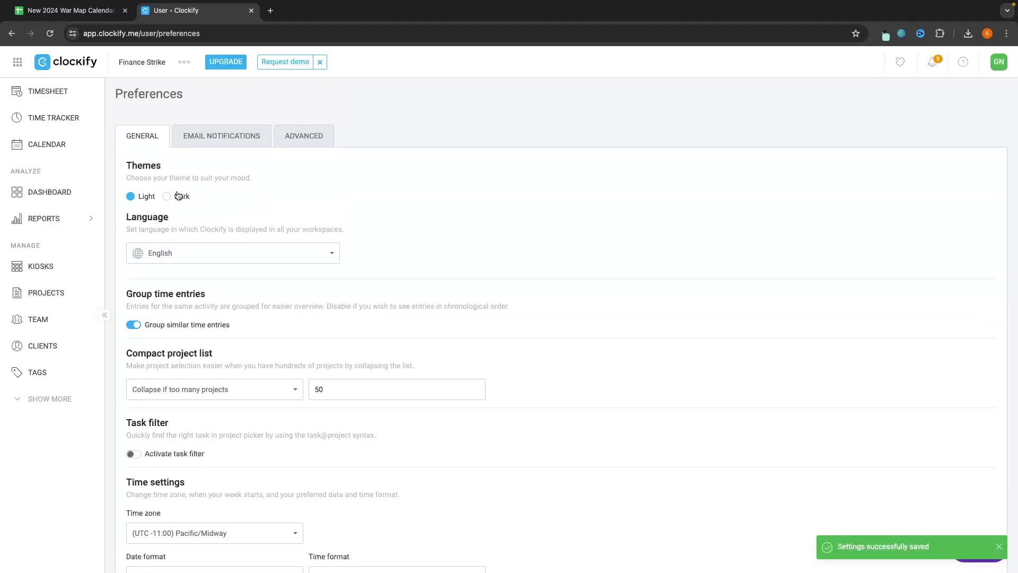
pyautogui.click(178, 196)
# Step: Change the language to Deutsch and back to English, then view Email notifications
pyautogui.click(191, 259)
pyautogui.click(208, 277)
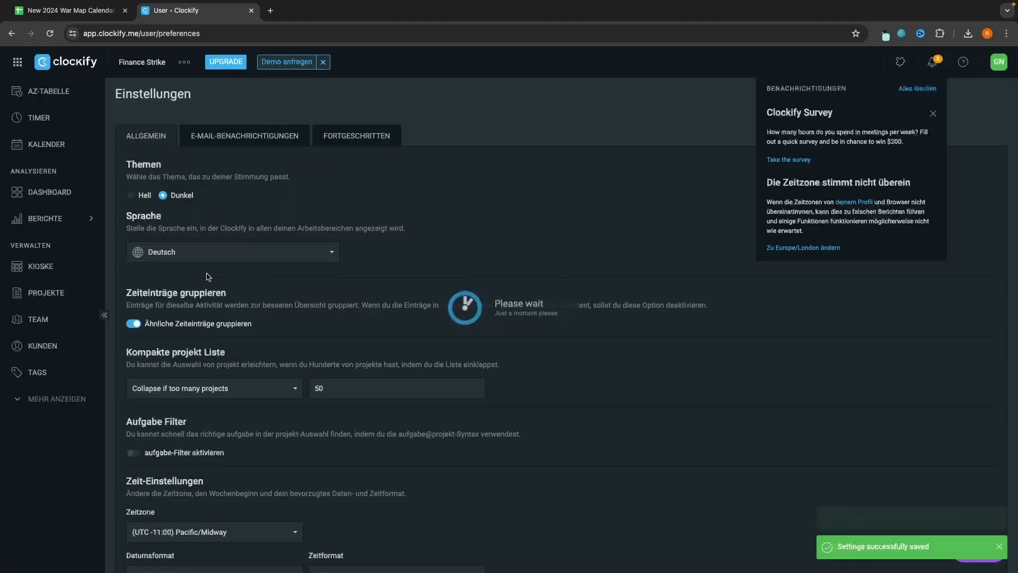
pyautogui.click(231, 256)
pyautogui.click(193, 297)
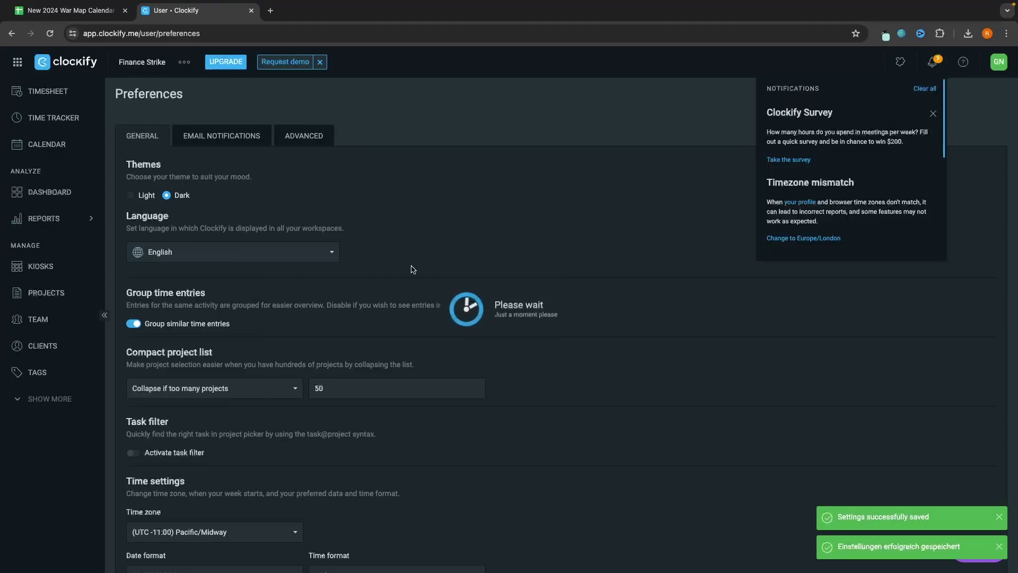
pyautogui.scroll(-4, 371, 281)
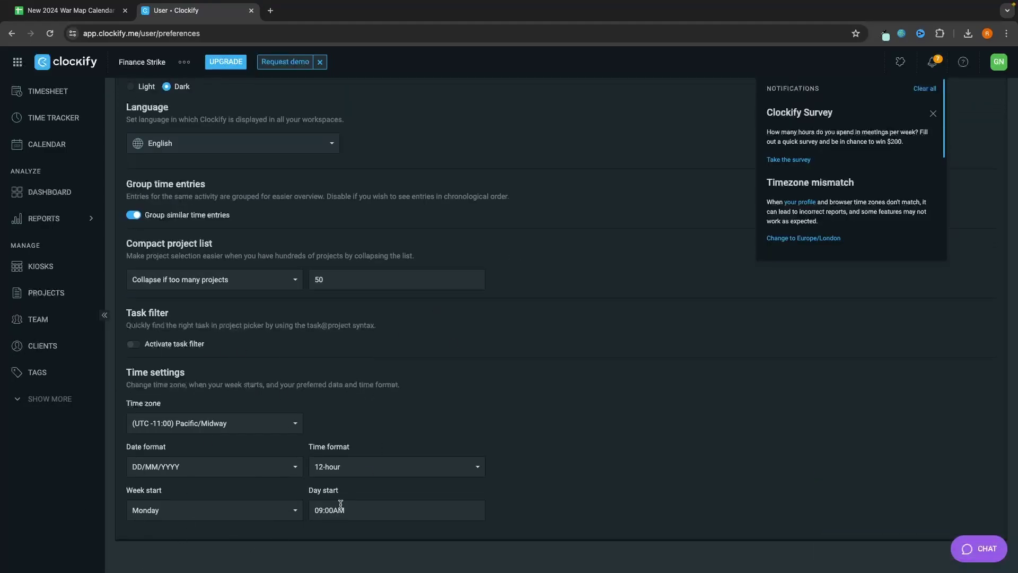
pyautogui.scroll(5, 339, 504)
pyautogui.click(215, 149)
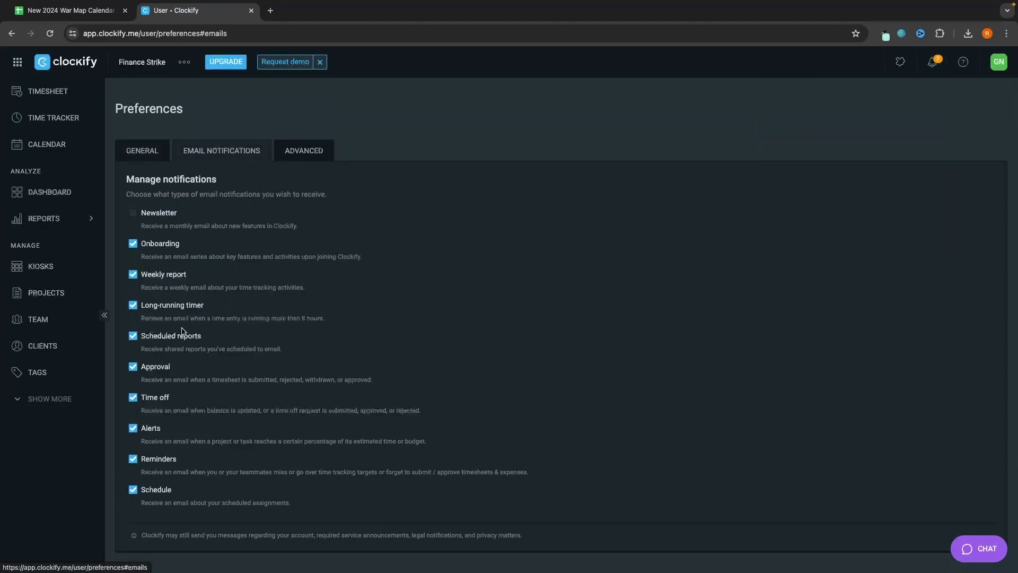
# Step: Turn off Onboarding emails, leaving the other notifications enabled
pyautogui.scroll(-1, 236, 321)
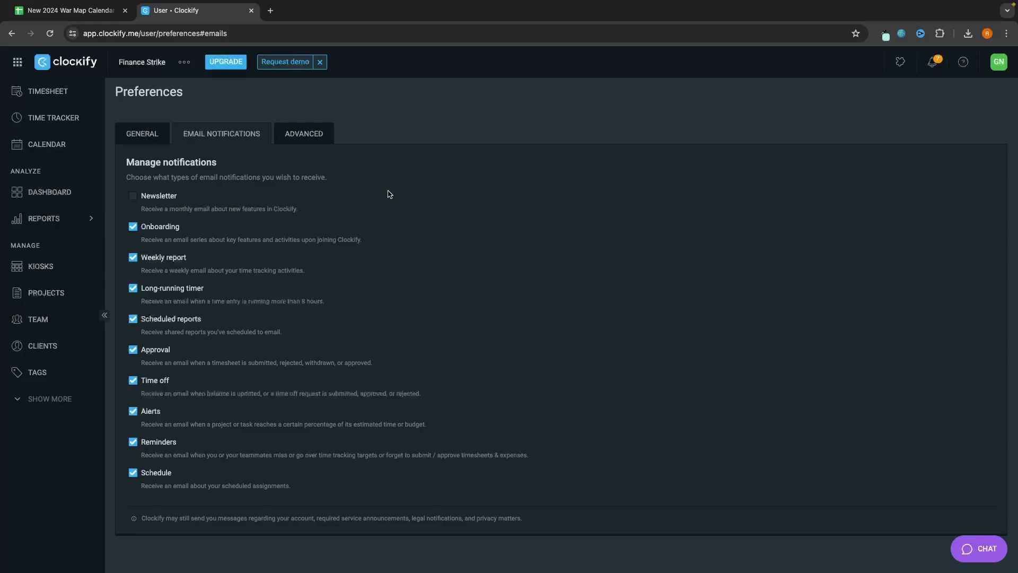
pyautogui.click(169, 256)
pyautogui.click(168, 247)
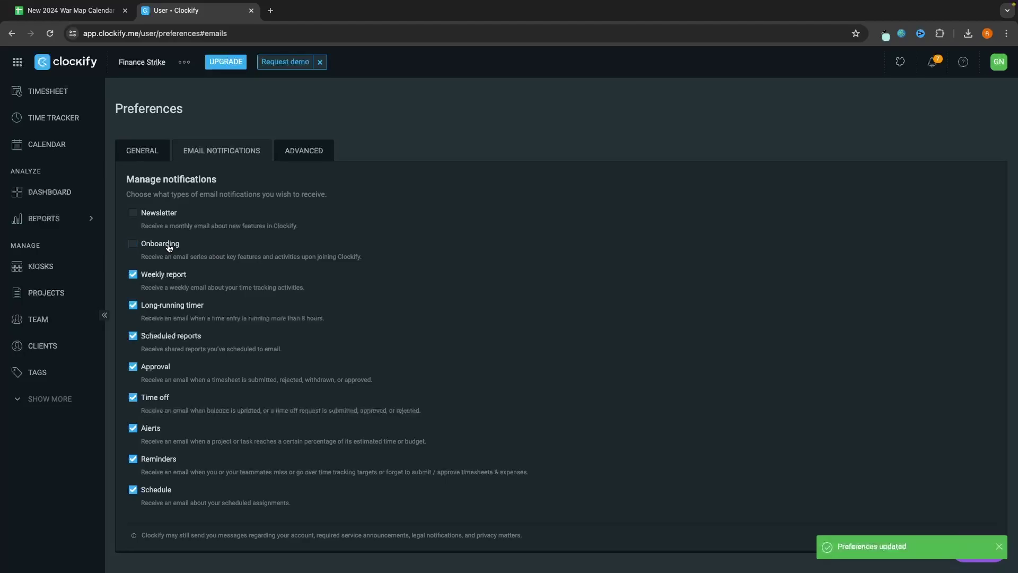